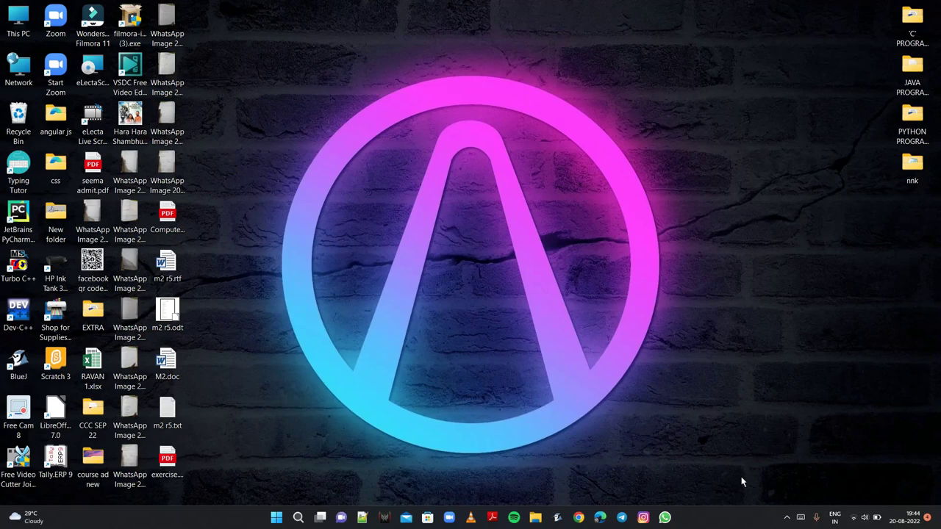
Launch Excel 2013 from Windows search and close the Office Activation Wizard.
click(297, 517)
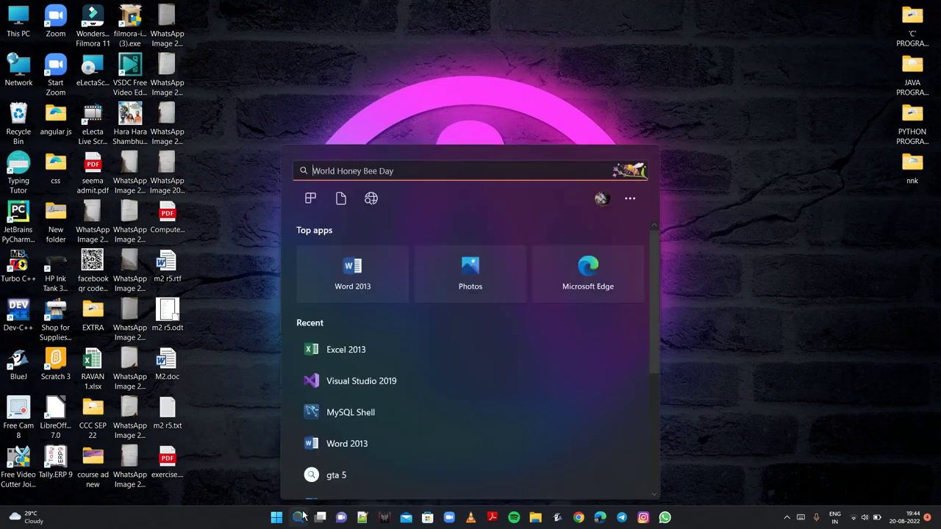
click(355, 350)
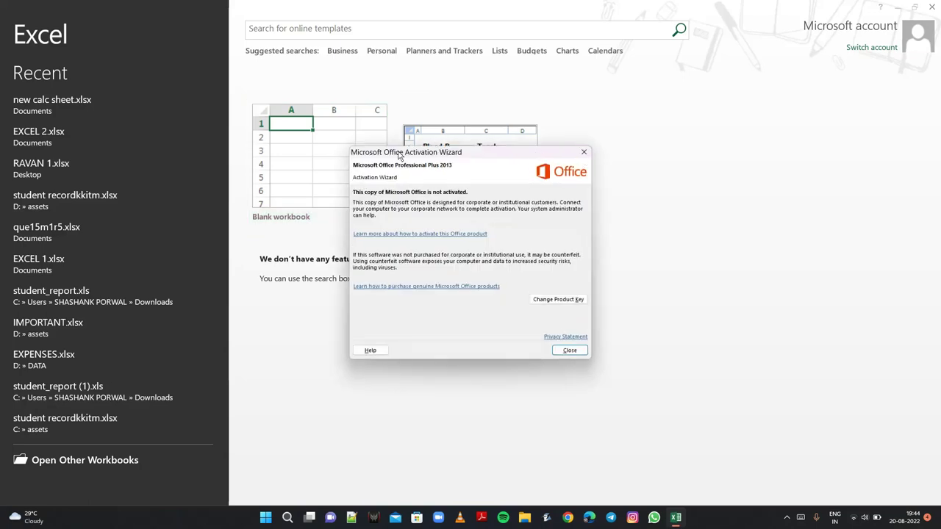
click(584, 152)
Create a blank workbook and zoom the sheet in to 180%.
click(355, 130)
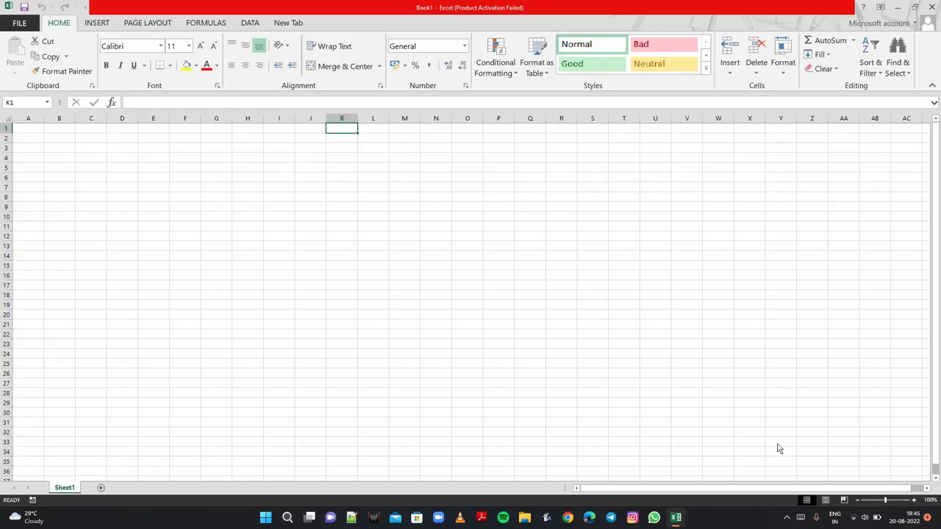
mouse_move(916, 505)
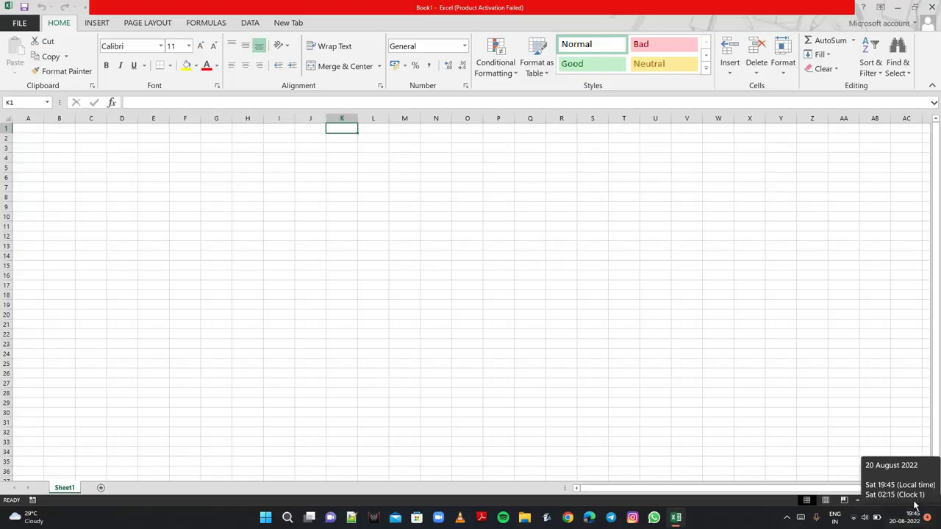
click(833, 453)
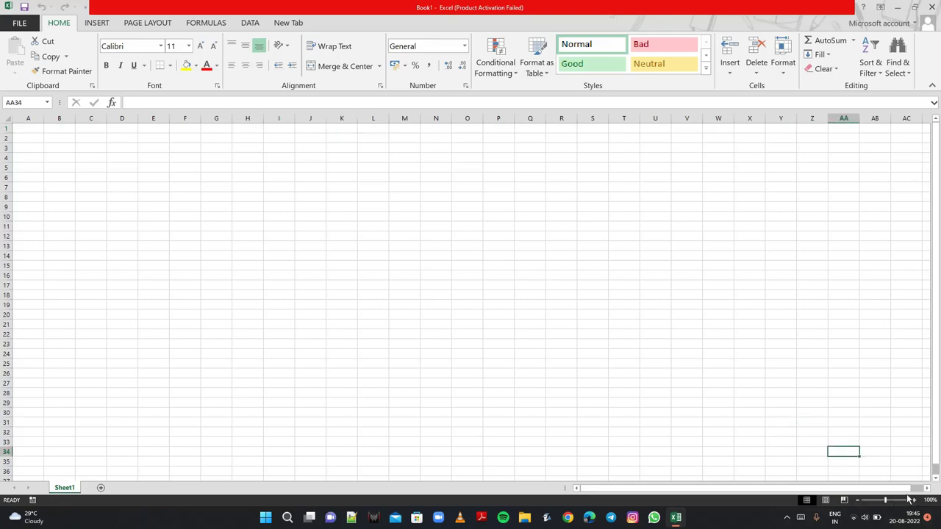
double_click(914, 500)
click(915, 500)
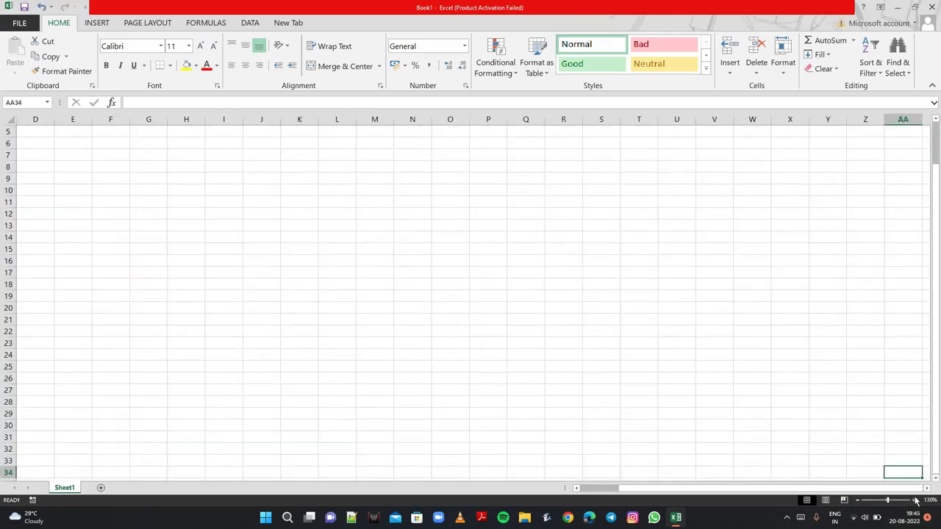
click(914, 500)
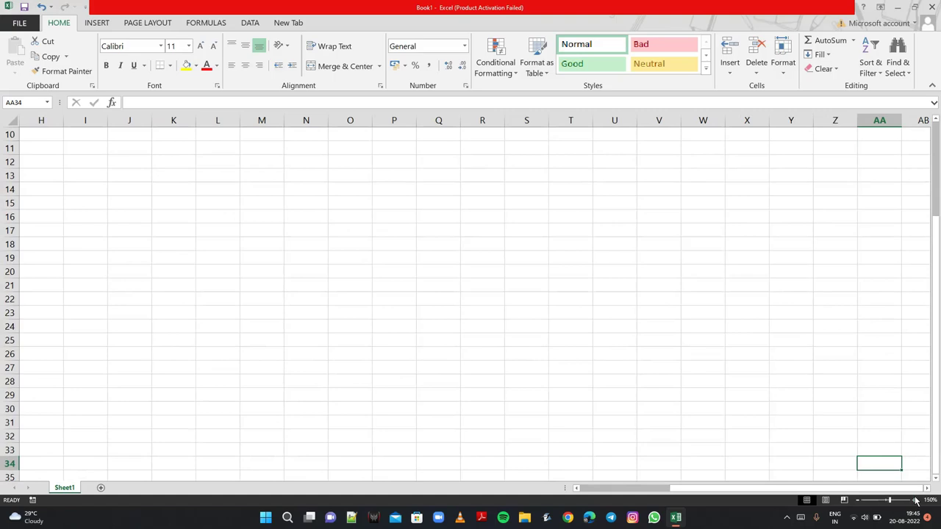
click(915, 501)
click(915, 501)
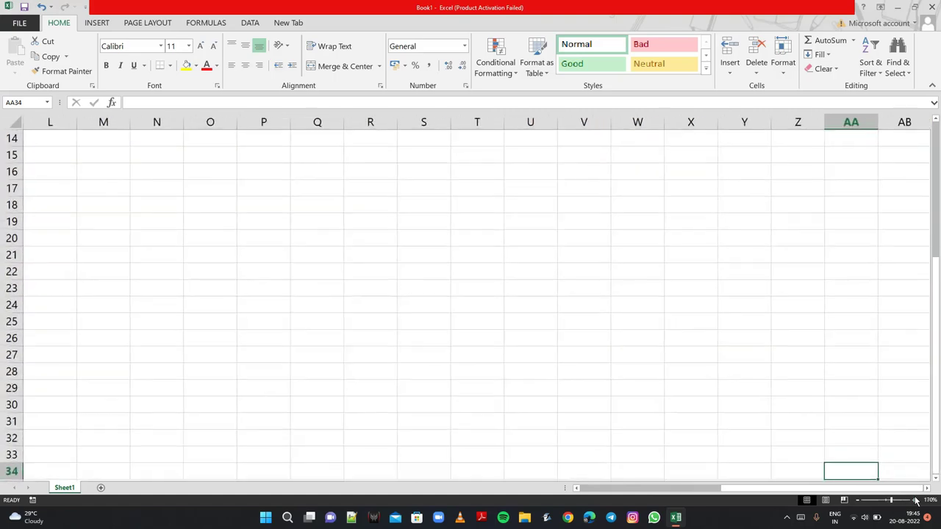
click(915, 500)
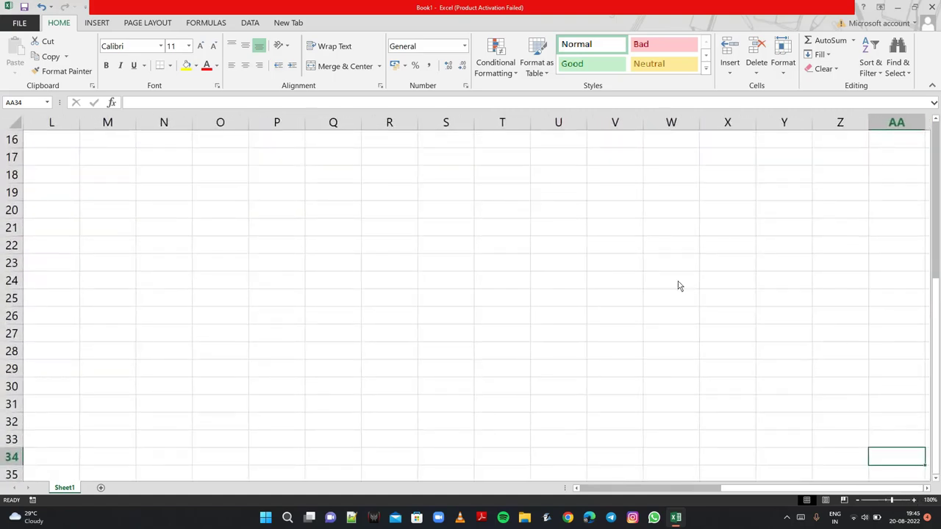
Select cell L5 and raise the zoom to 210%.
click(59, 155)
key(Up)
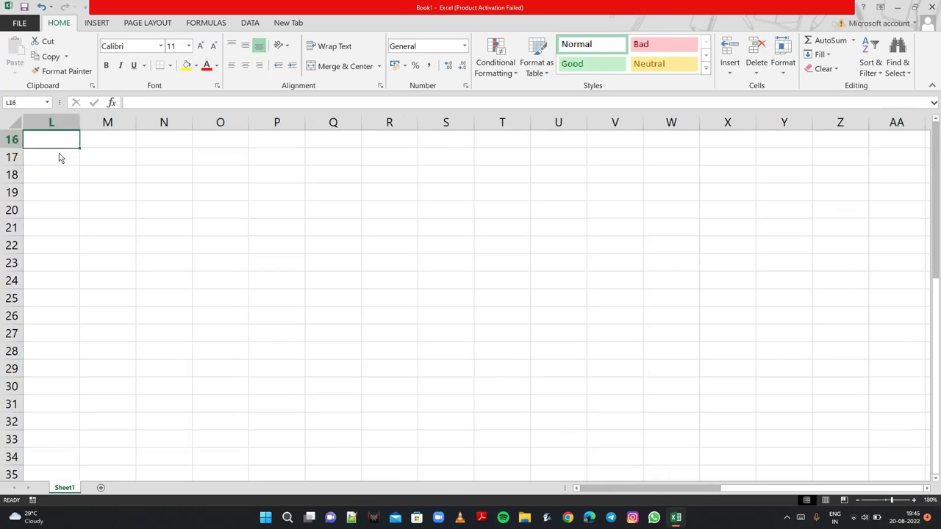
key(ctrl+Up)
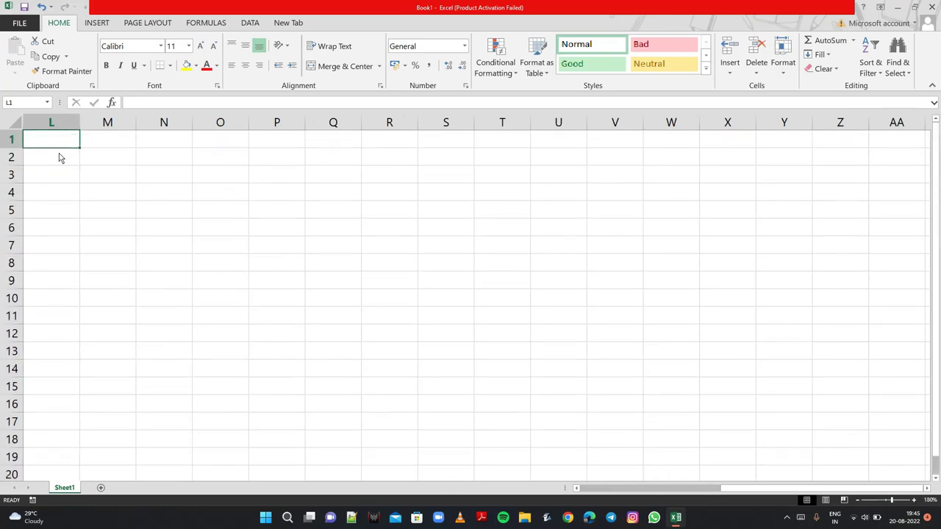
key(Down)
key(Down)
key(Down)
key(Down)
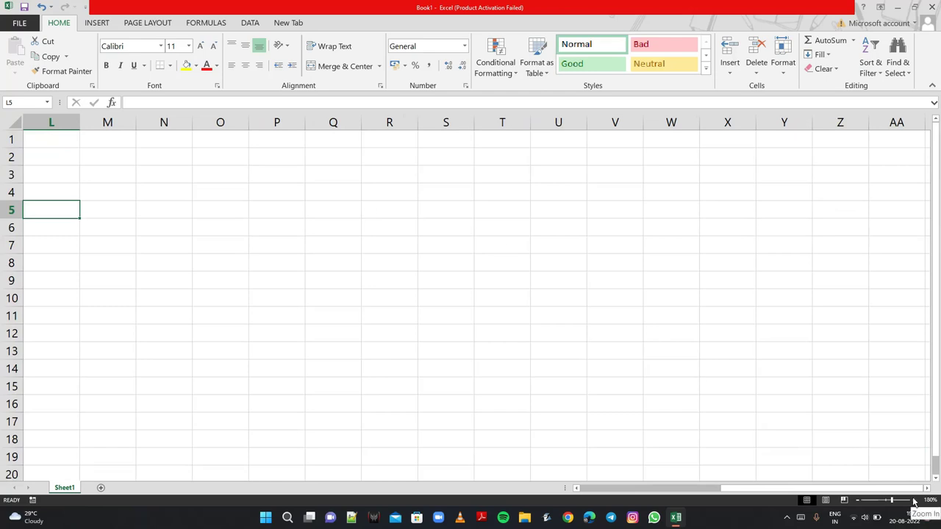
click(913, 501)
click(914, 500)
click(913, 500)
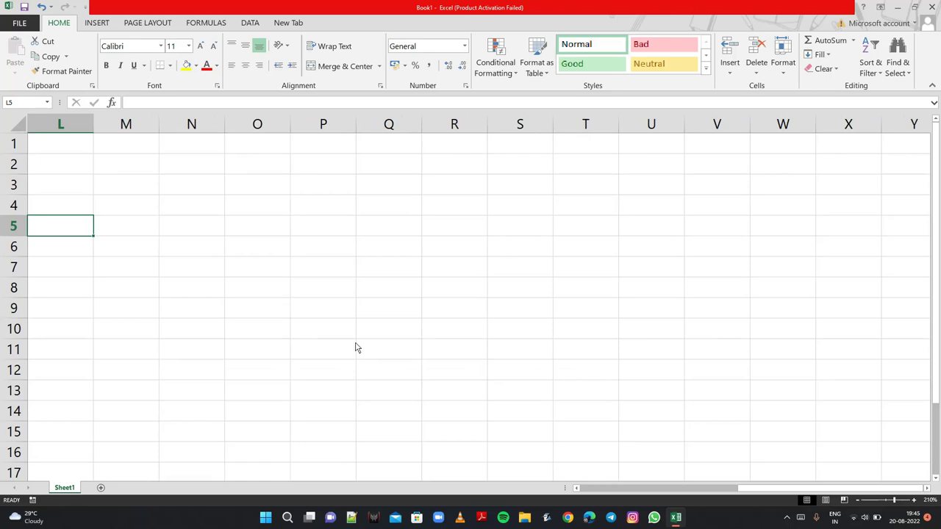
Enter headers S.No., Emp. ID, Emp. Name, Post and Income across L5:P5.
text(S)
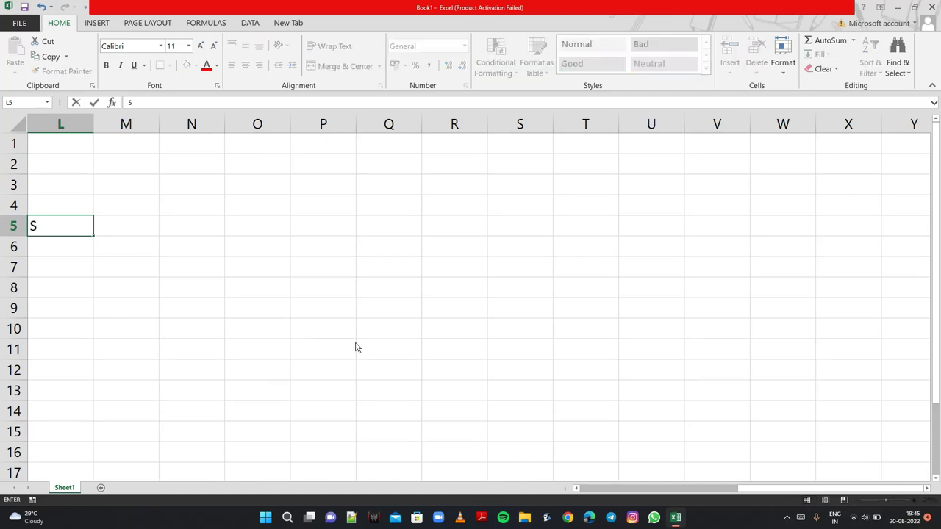
text(.N)
text(o.)
key(Tab)
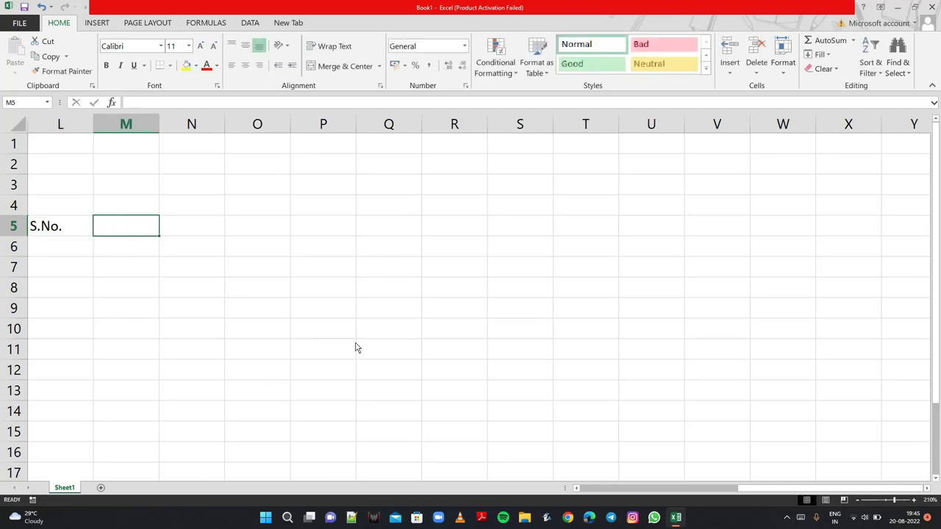
text(Emp)
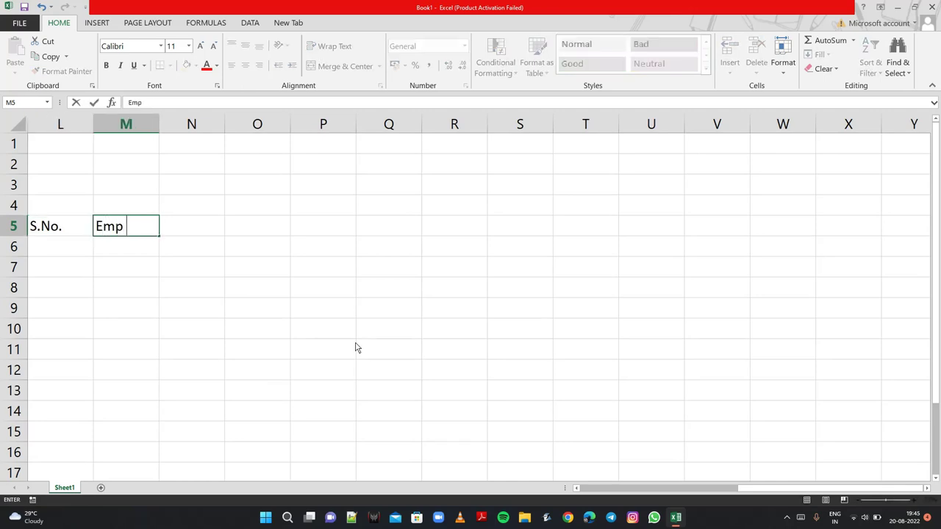
text(. )
text(ID)
key(Tab)
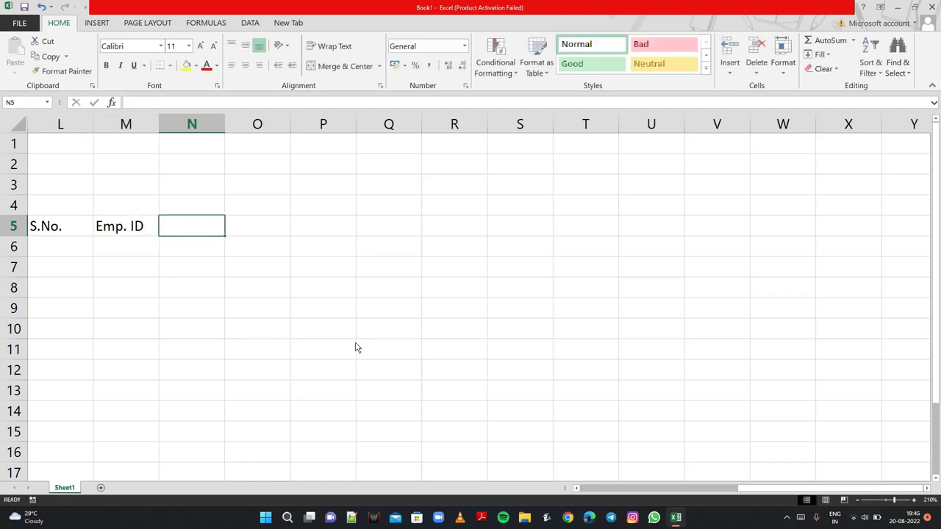
text(Em)
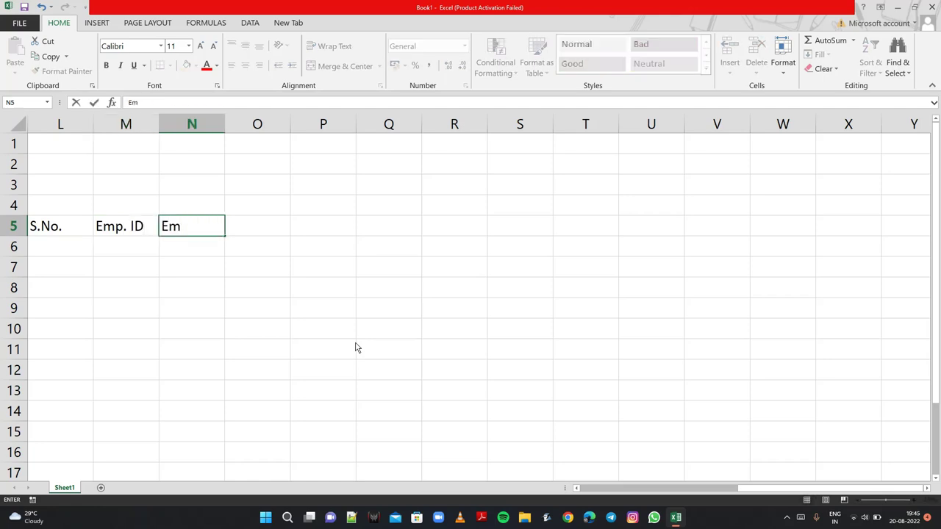
text(p. )
text(Name)
key(Tab)
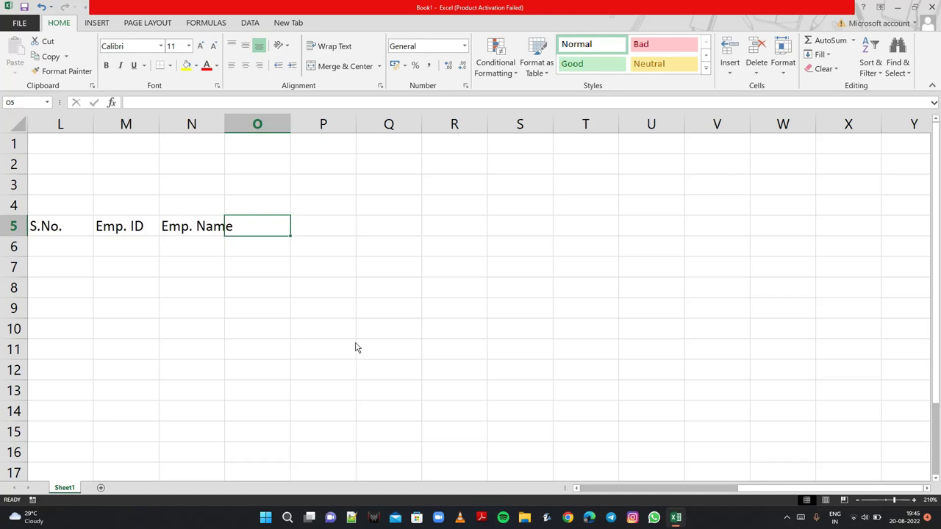
text(Post)
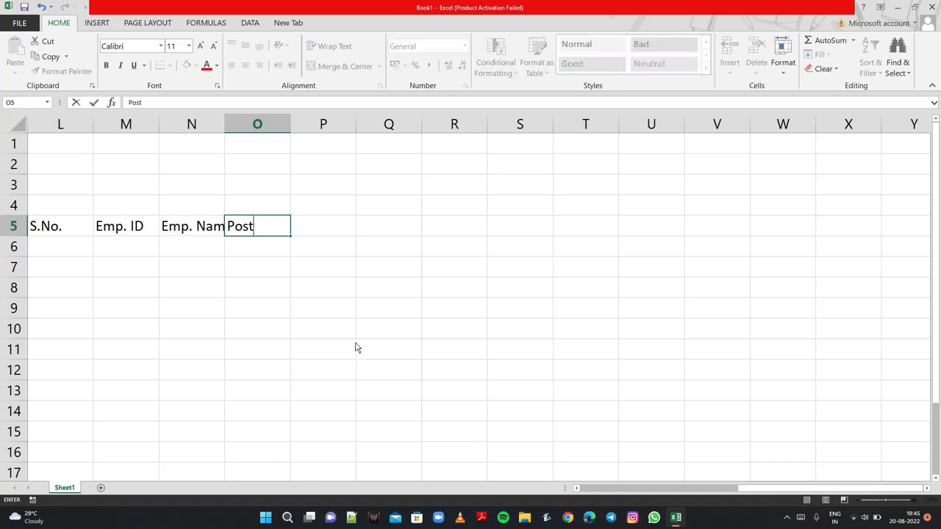
key(Tab)
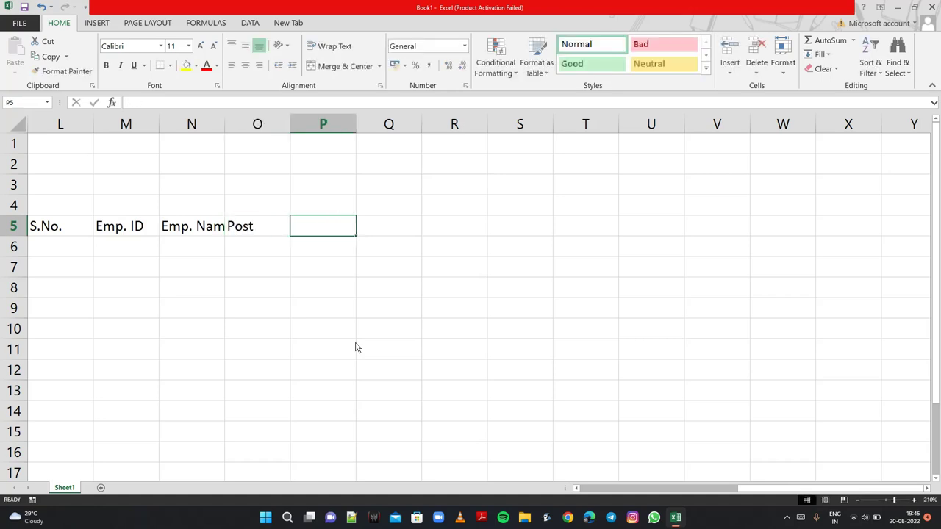
text(Inco)
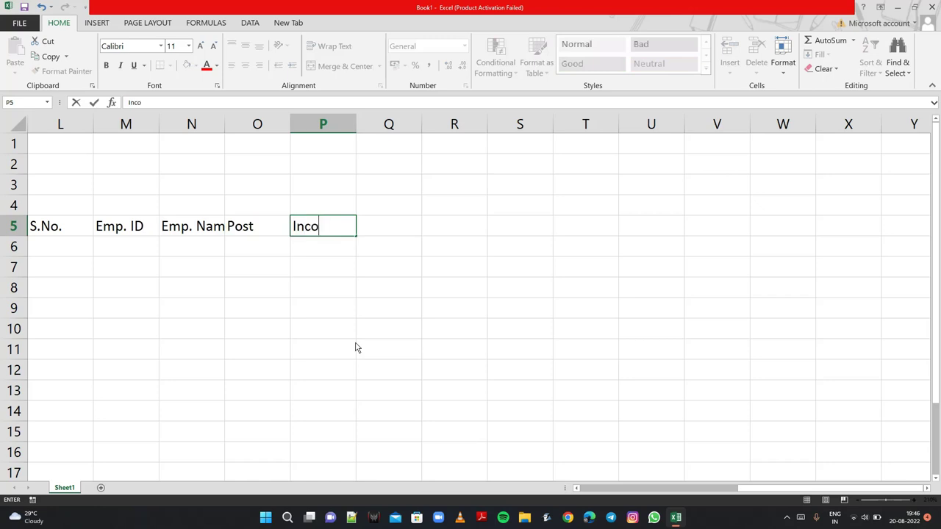
text(me)
key(Tab)
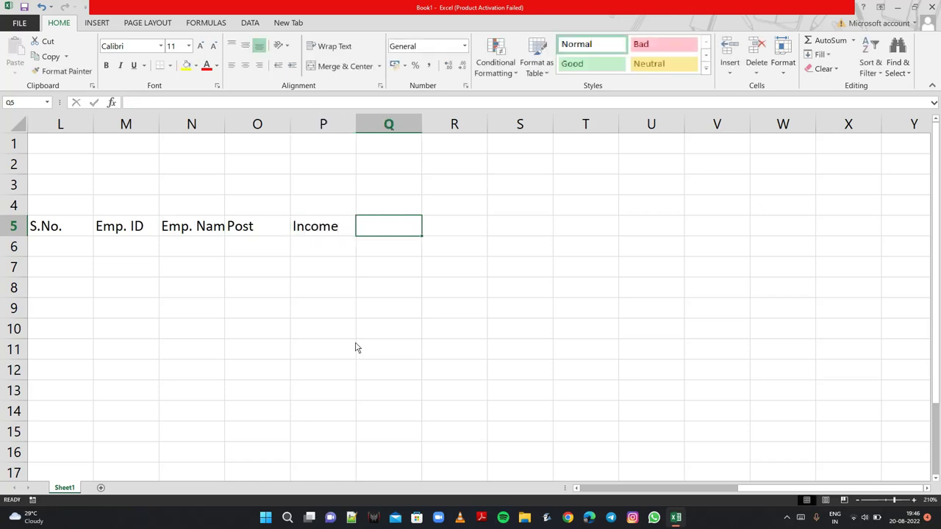
Add headers Hourly Income, Daily Income, Weekly Income and Yearly Income in Q5:T5.
text(H)
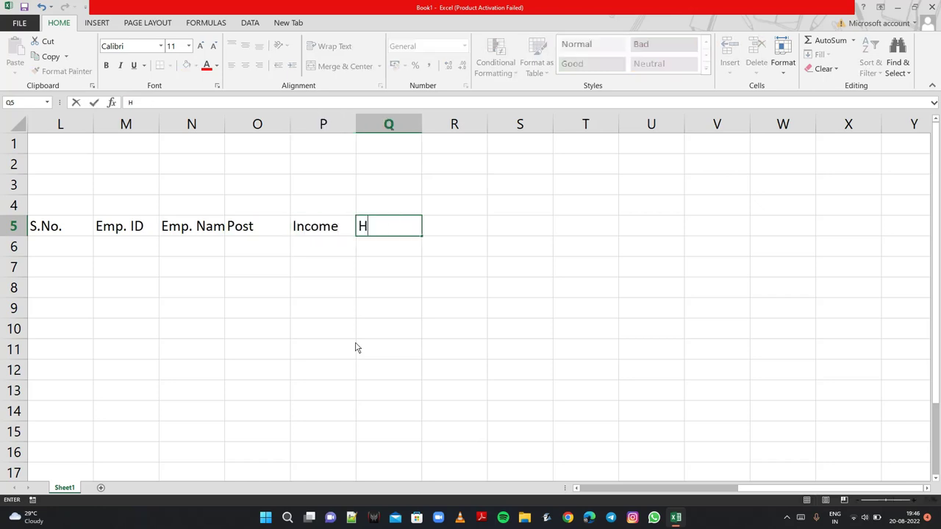
text(ourly)
text( IN)
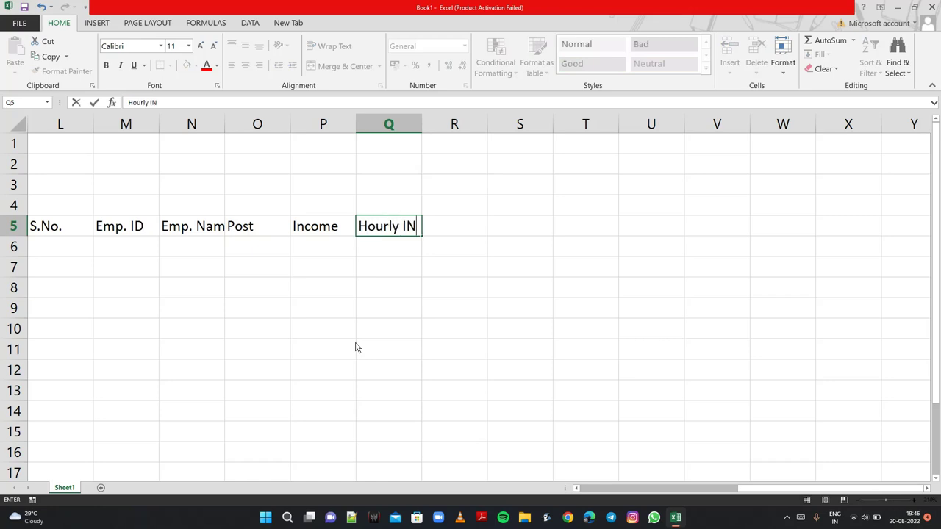
text(come)
key(ctrl+Return)
key(Tab)
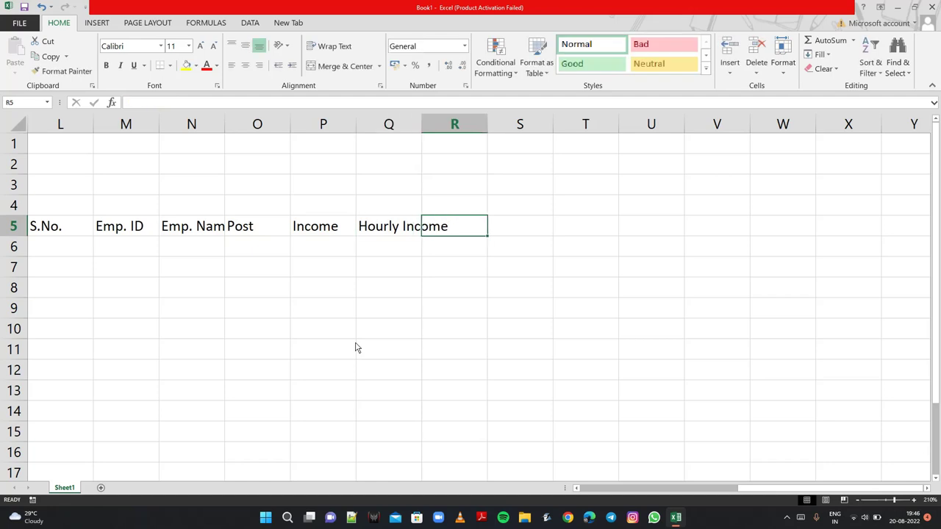
text(Dai)
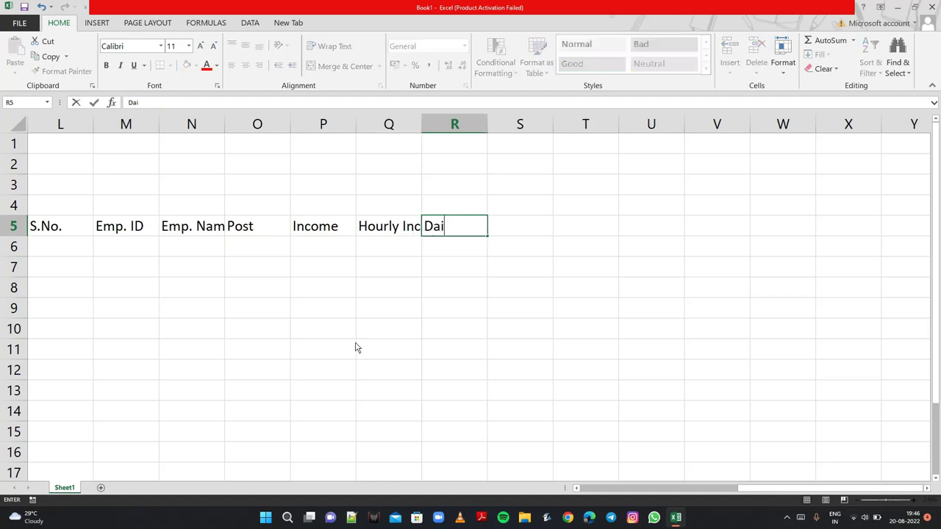
text(ly )
text(Income)
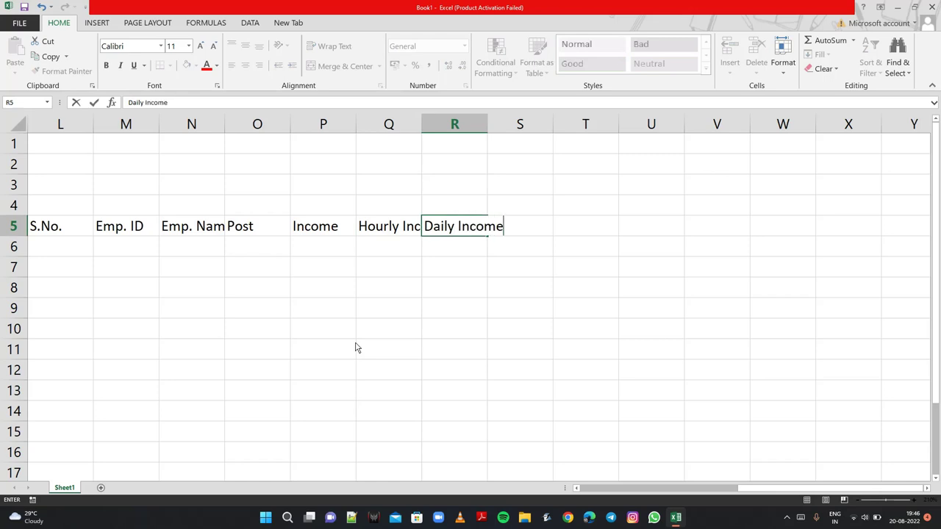
key(Tab)
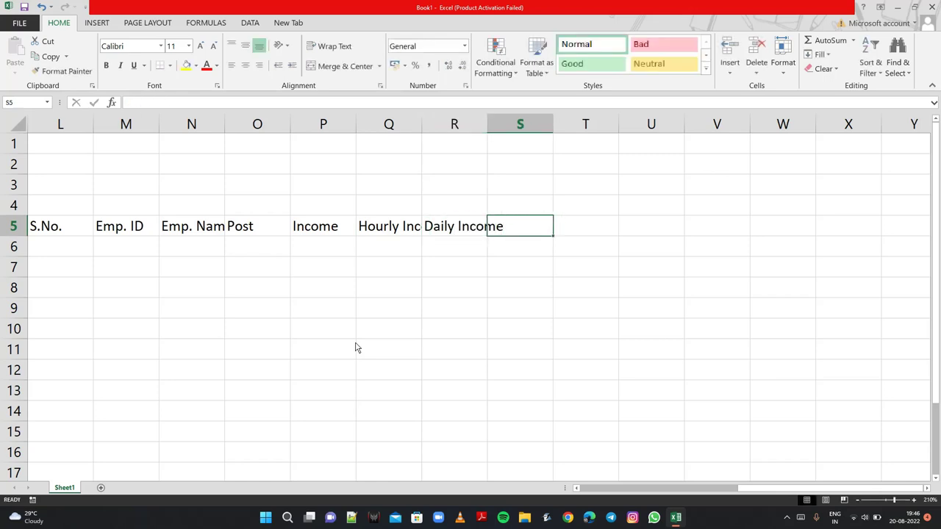
text(W)
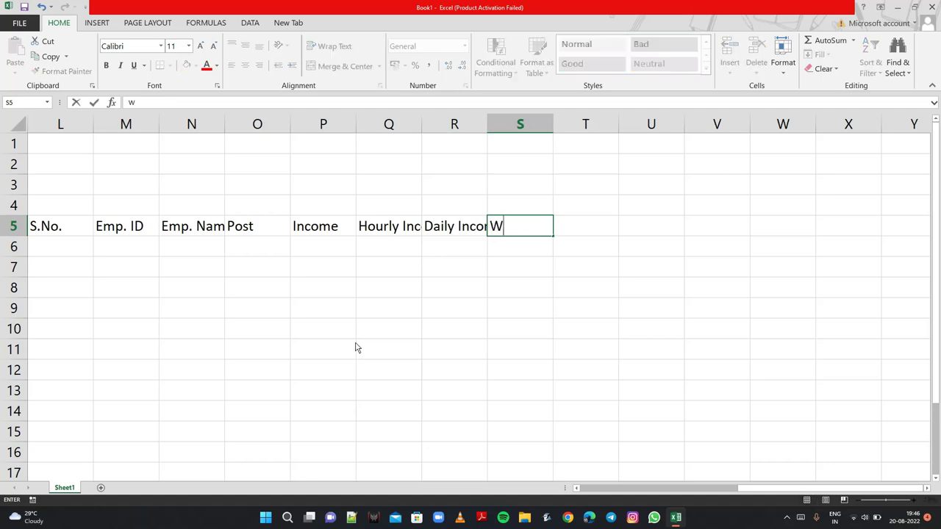
key(BackSpace)
text(W)
text(ee)
key(BackSpace)
text(ek)
text(ly)
text( INcom)
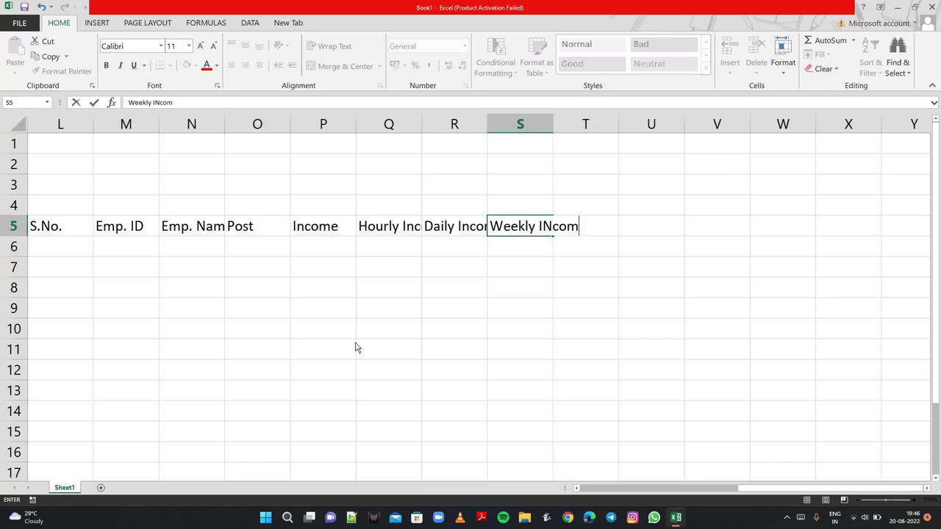
text(e)
key(Tab)
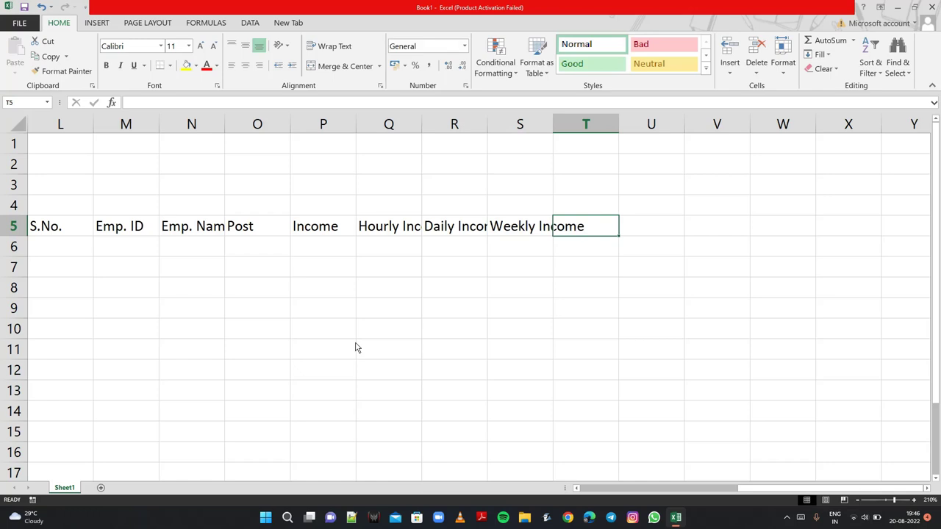
text(Year)
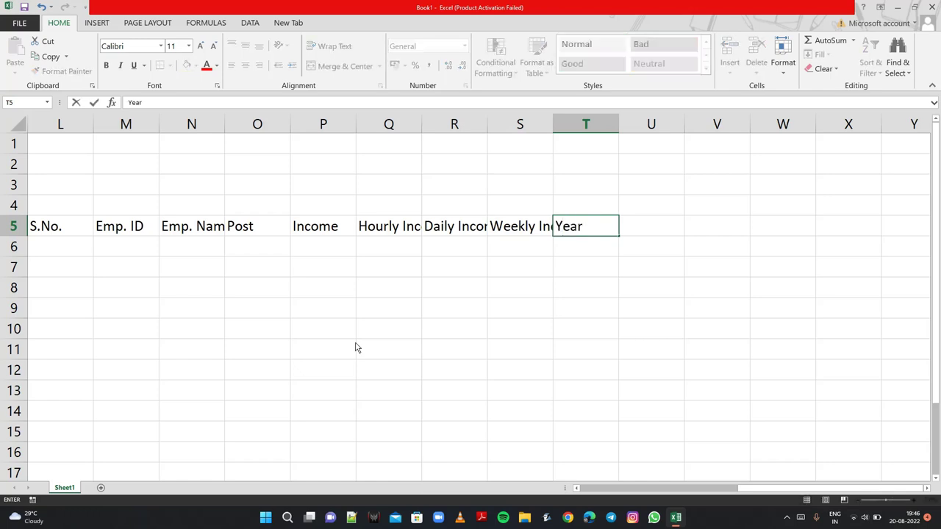
text(ly)
text( Inc)
text(ome)
key(Return)
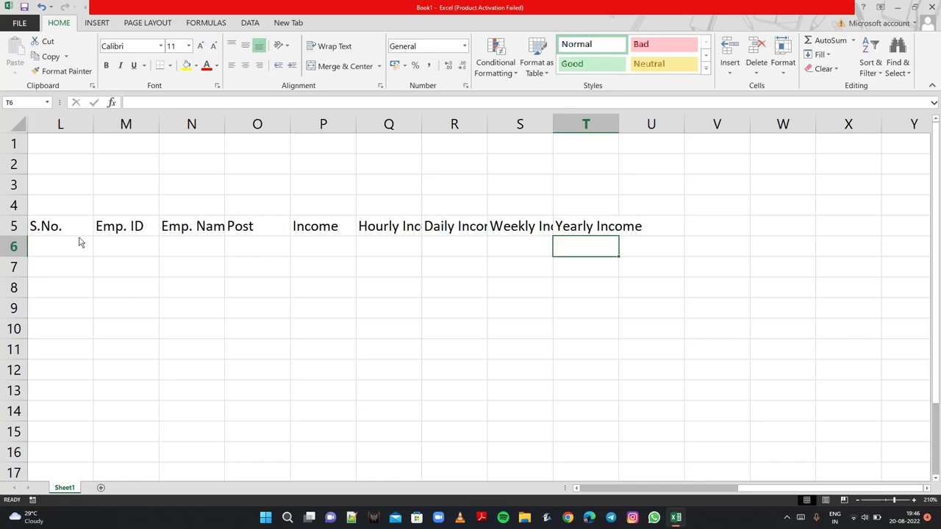
Select headers L5:T5 and apply AutoFit Column Width from Home > Format.
drag(77, 229, 521, 236)
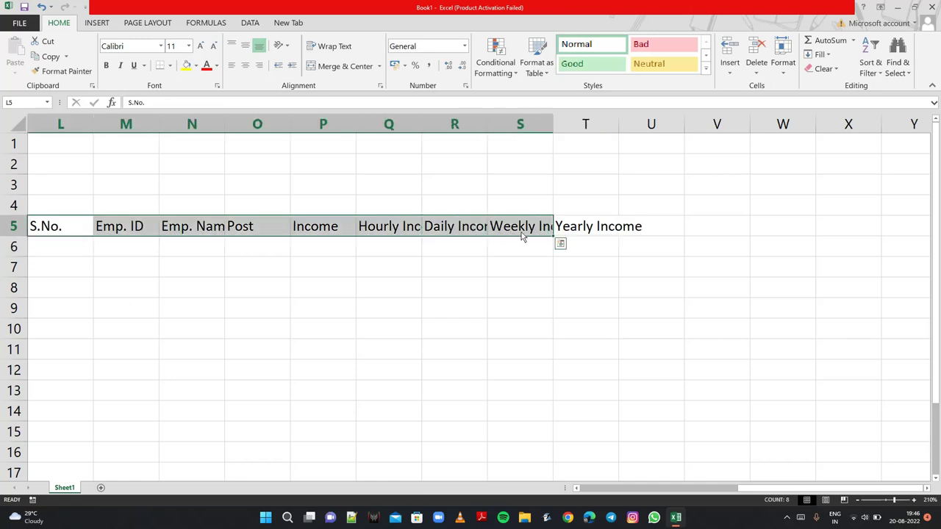
key(shift+Right)
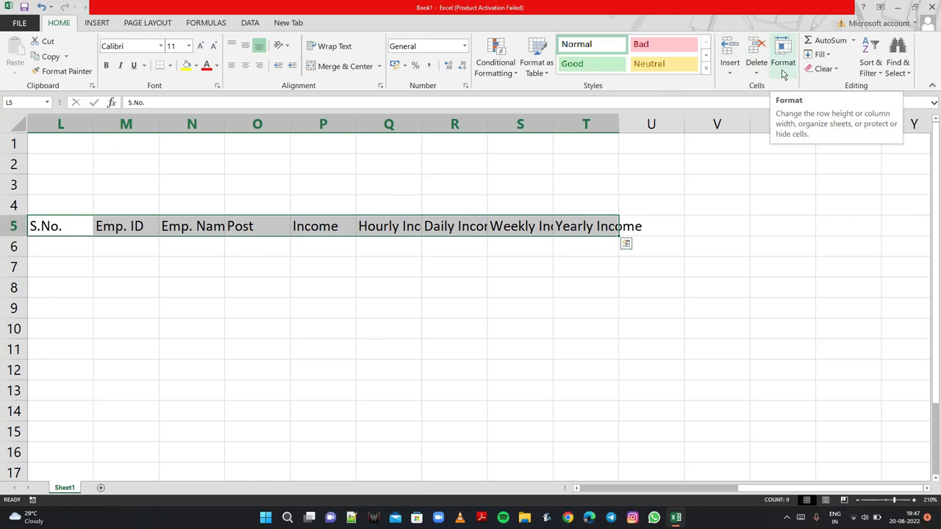
click(784, 72)
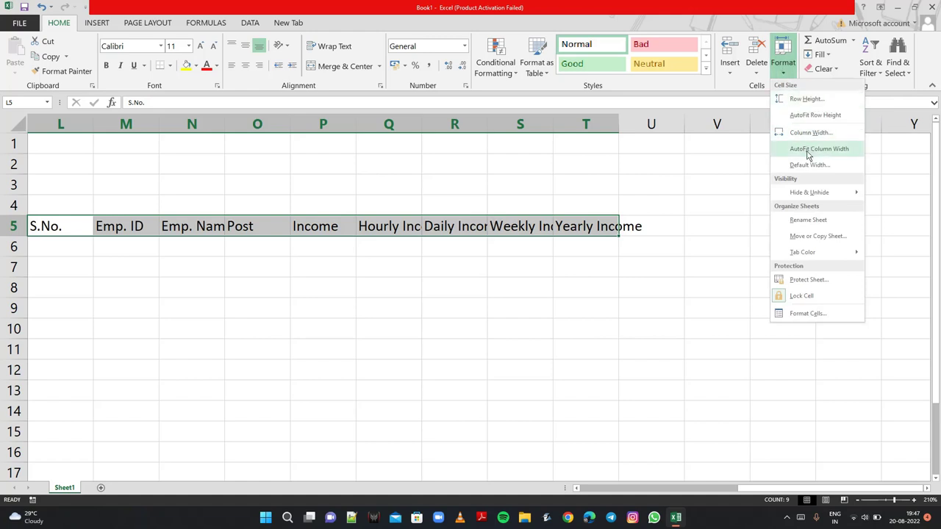
click(807, 149)
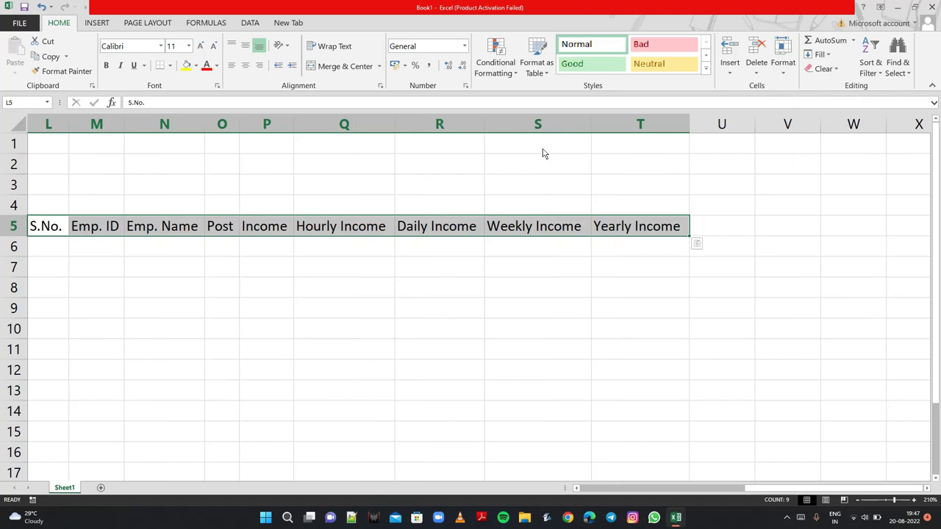
Enter 1 and 2 in L6:L7 and fill the serial numbers down to 7 in L12.
click(53, 247)
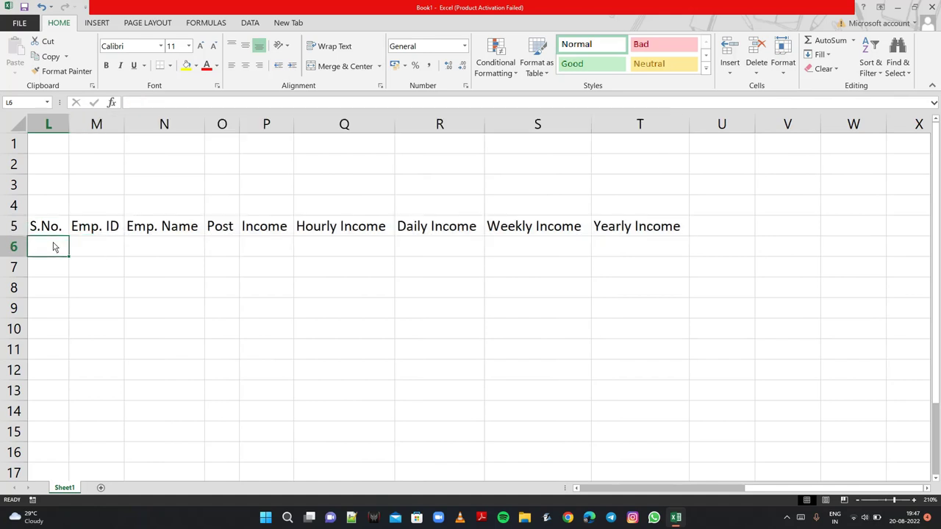
text(1)
key(Return)
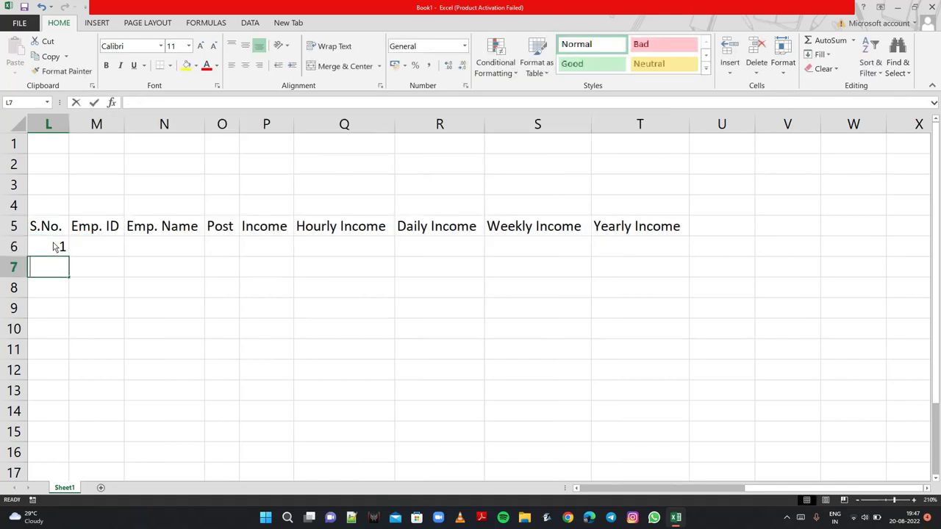
text(2)
key(Return)
click(53, 247)
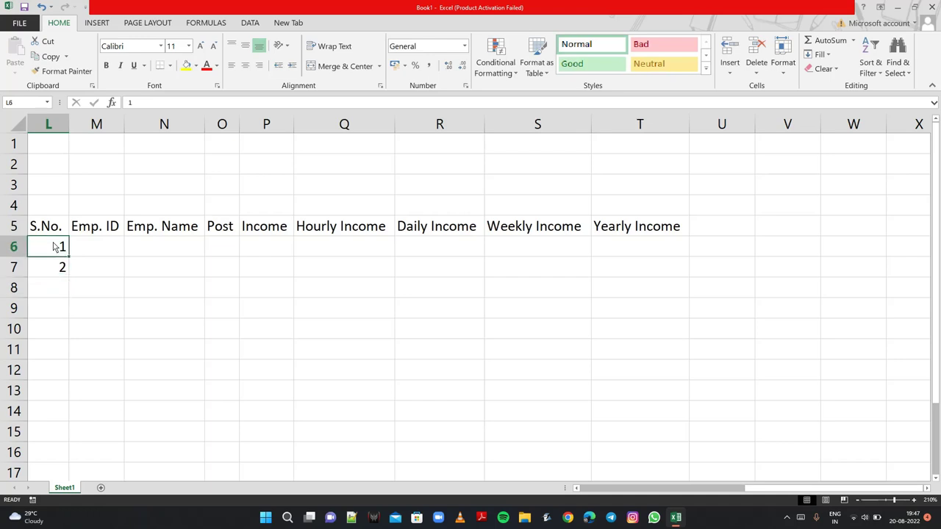
drag(53, 247, 63, 360)
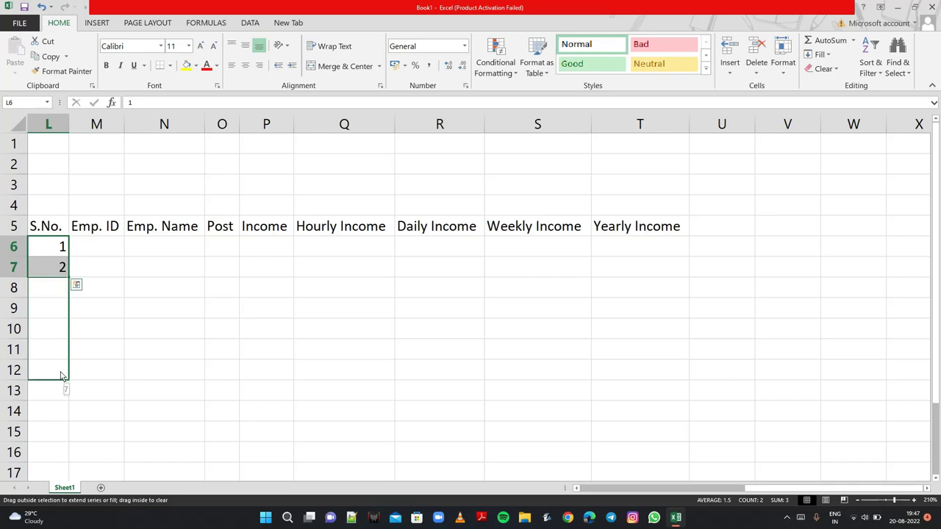
drag(64, 360, 62, 375)
click(94, 247)
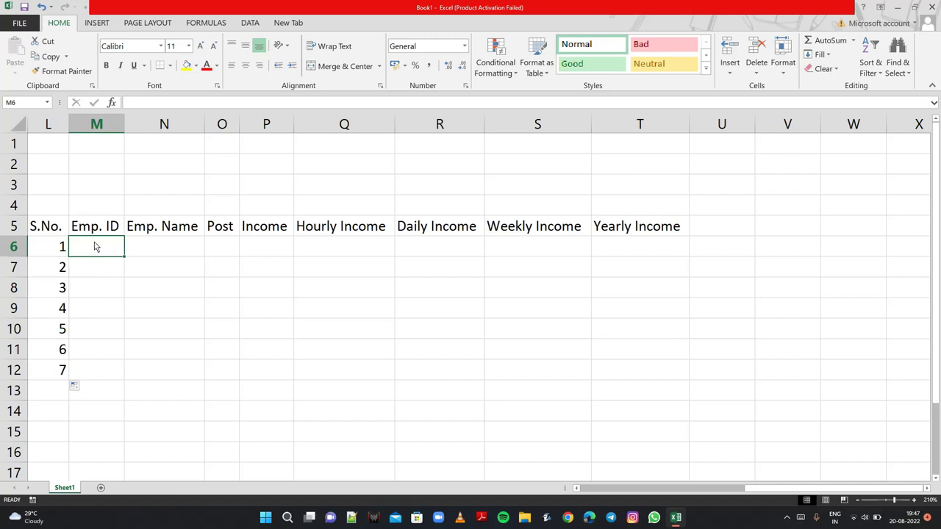
Enter E501 and E502 in M6:M7 and fill the ID series down to E507.
text(E)
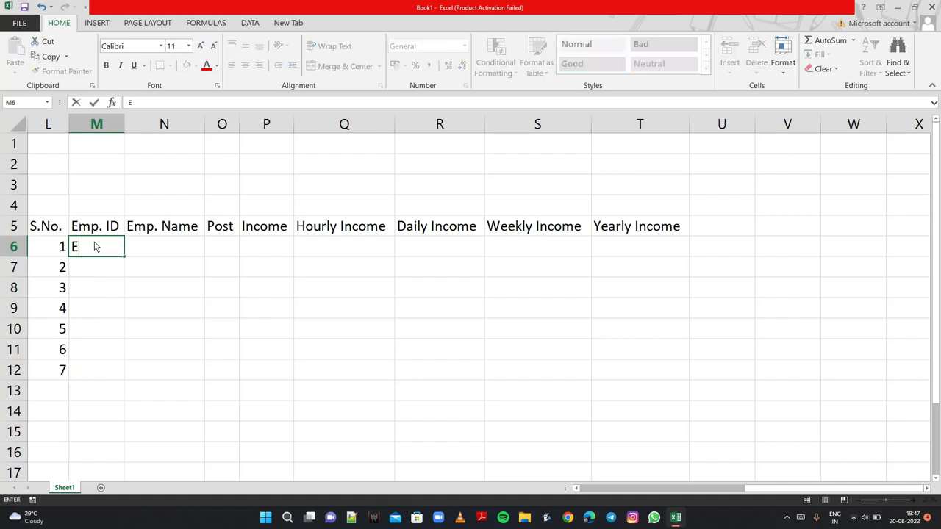
text(50)
text(1)
key(Return)
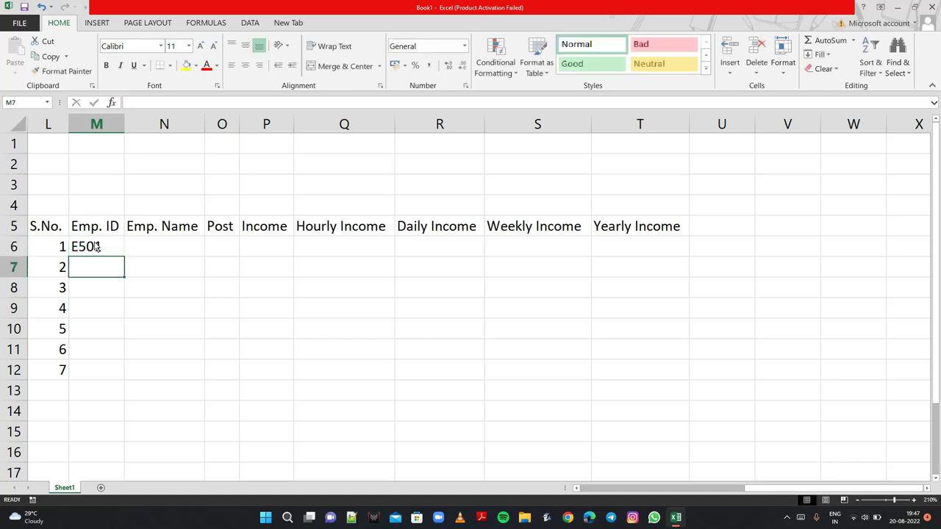
text(E)
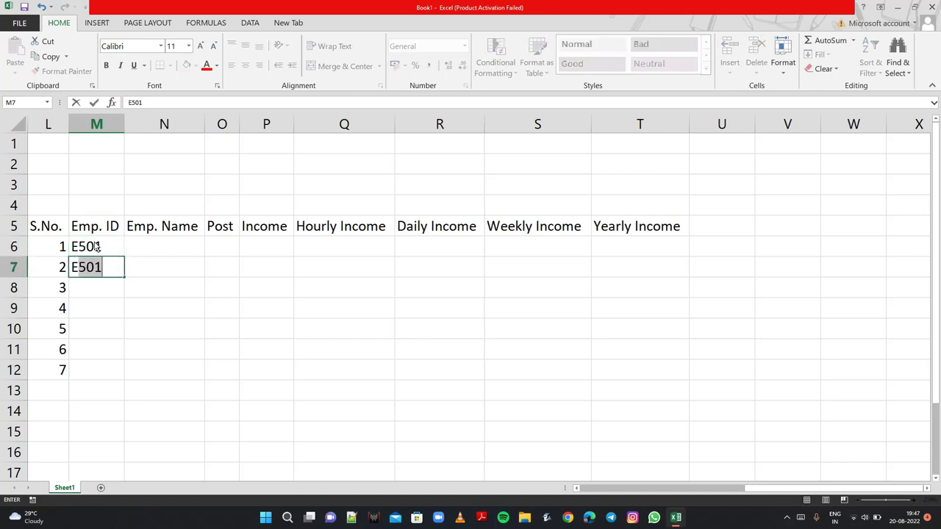
text(502)
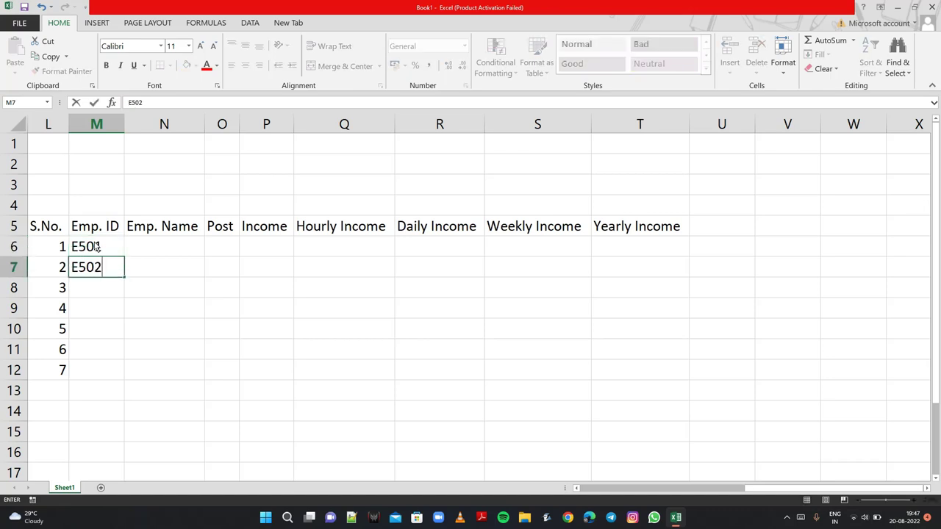
drag(95, 250, 99, 269)
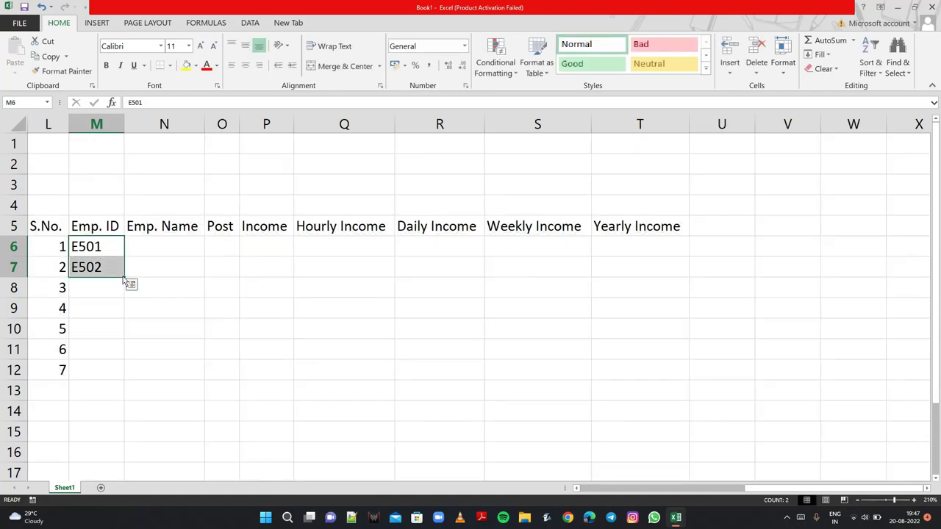
drag(123, 278, 121, 379)
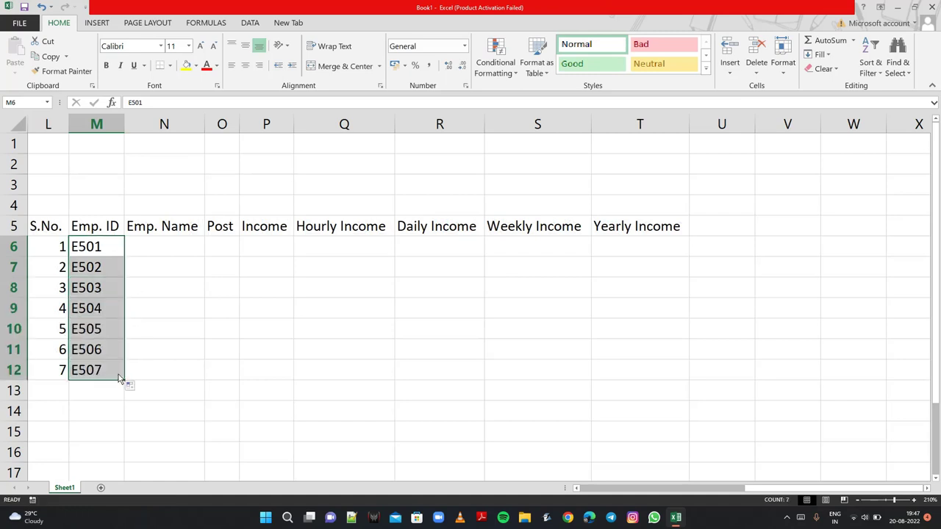
Type the first two employee names into N6 and N7.
click(154, 248)
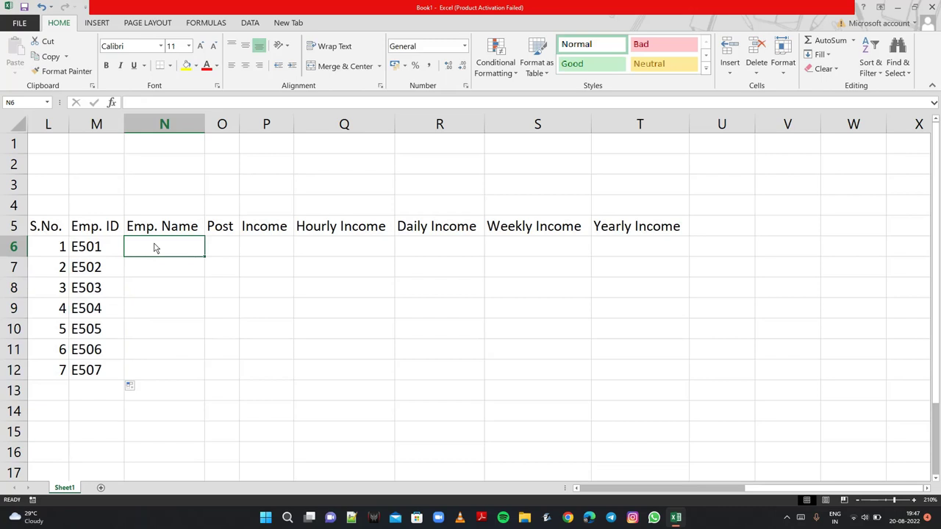
text(San)
text(de)
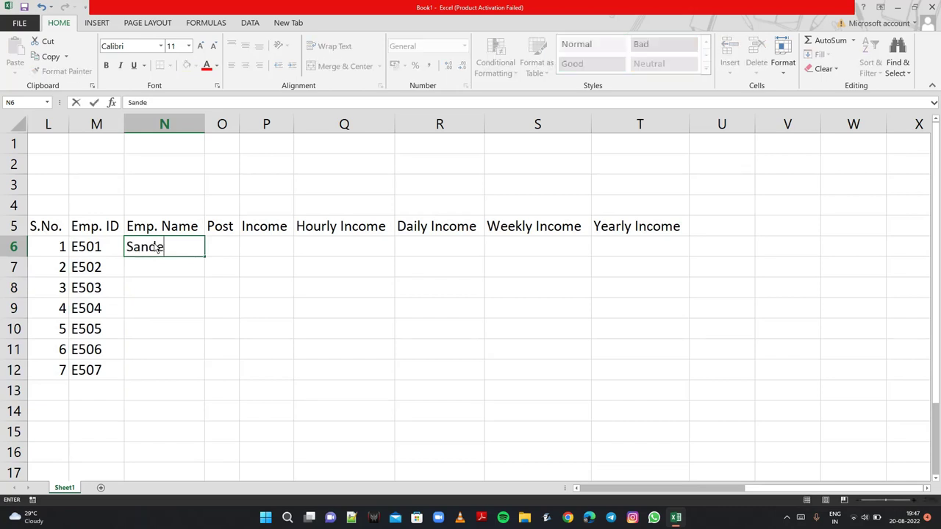
text(ep)
text( umar)
key(BackSpace)
key(BackSpace)
key(BackSpace)
key(BackSpace)
key(BackSpace)
text(K)
key(BackSpace)
text(kumar)
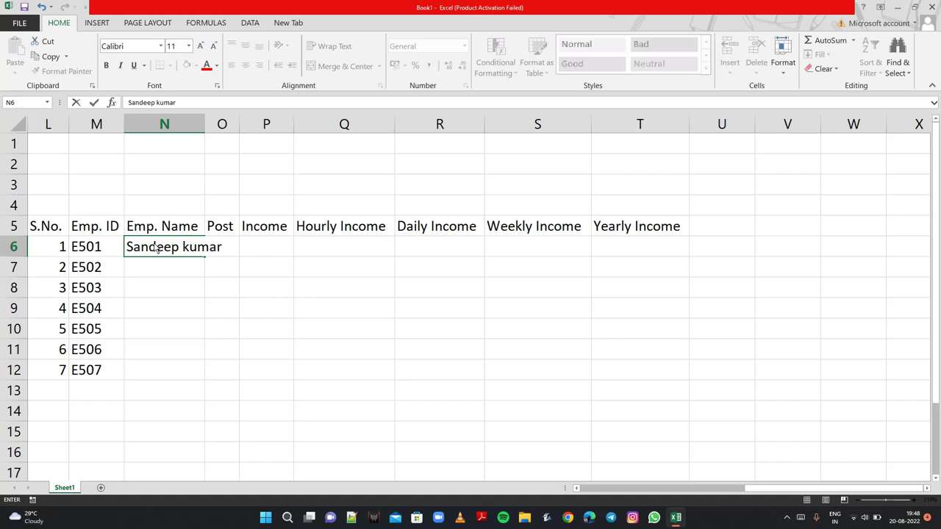
key(BackSpace)
key(BackSpace)
key(BackSpace)
key(BackSpace)
key(BackSpace)
text(K)
text(umar)
key(Return)
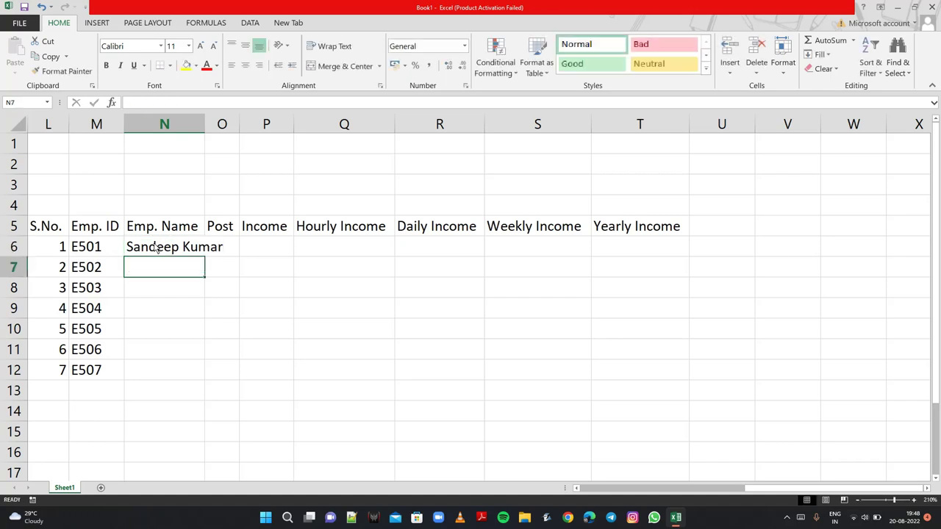
text(Su)
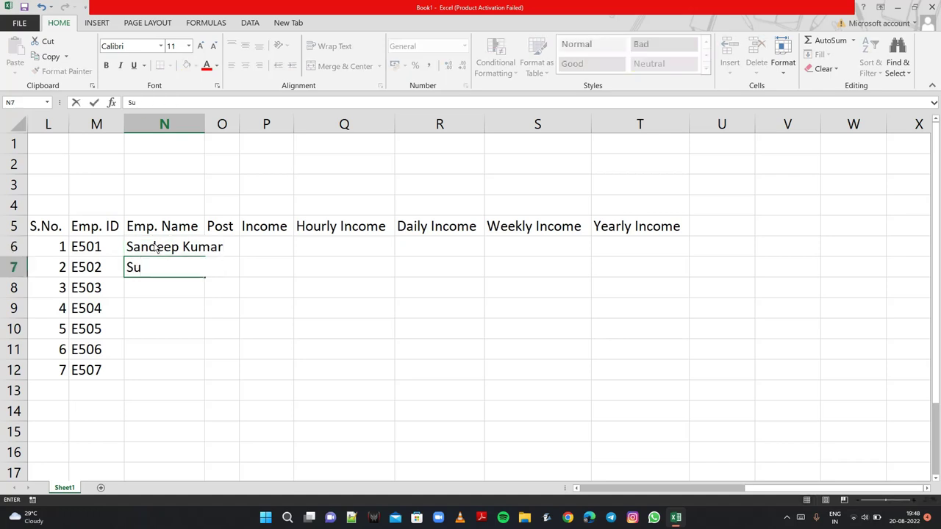
text(dhir )
text(Mohan)
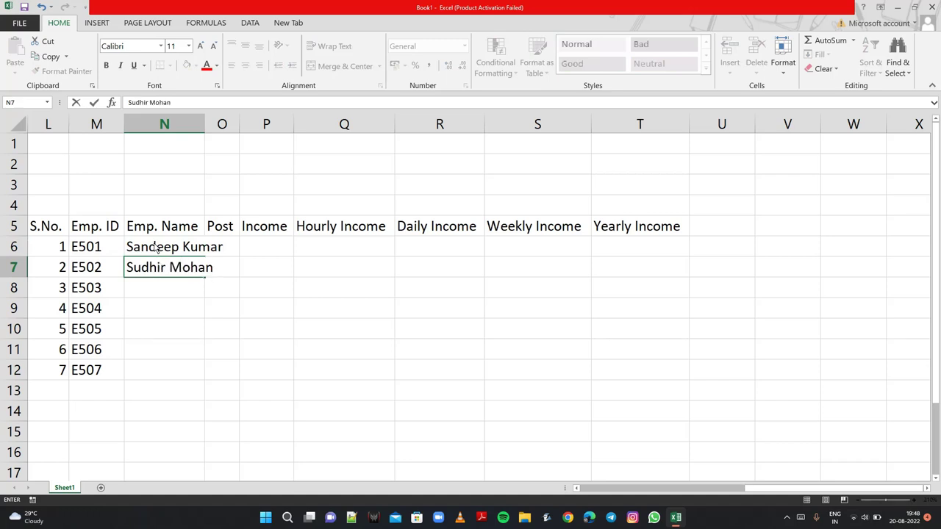
key(Return)
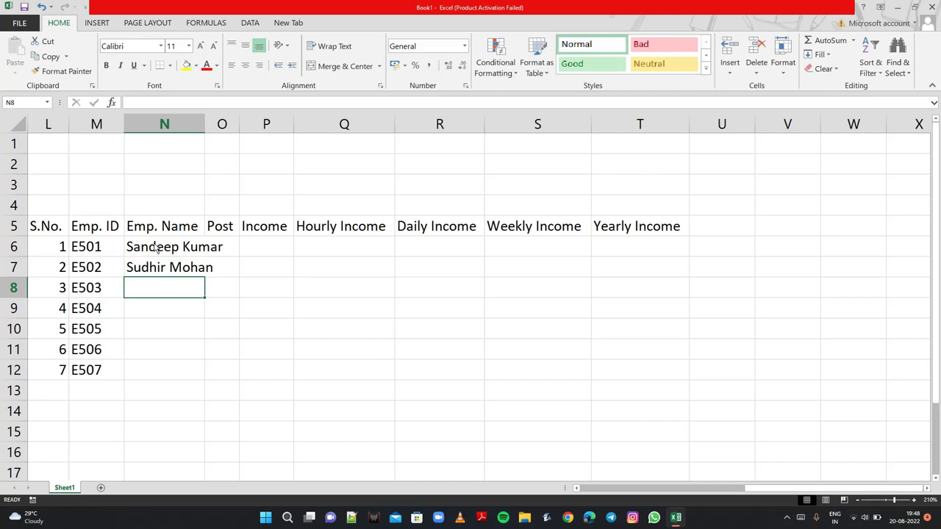
Type the remaining five employee names into N8:N12, then return to cell O6.
text(As)
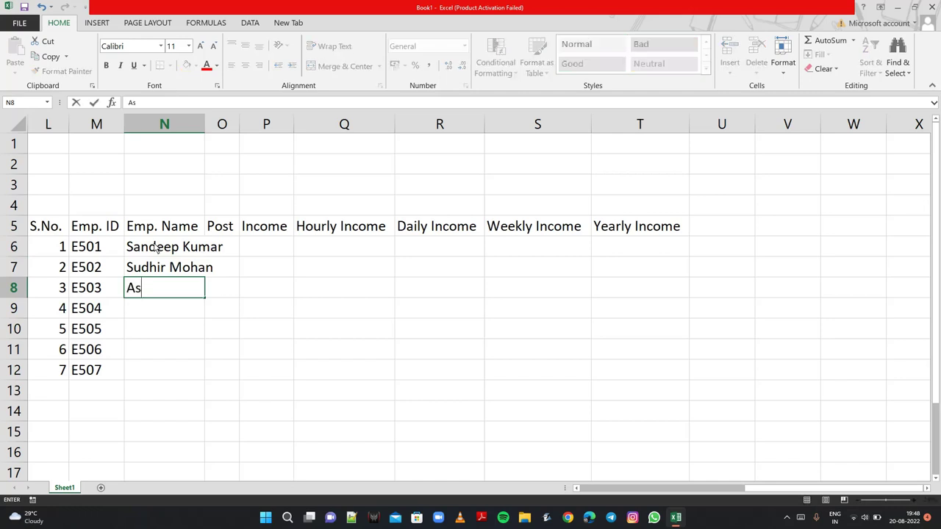
text(hish)
text( Sharma)
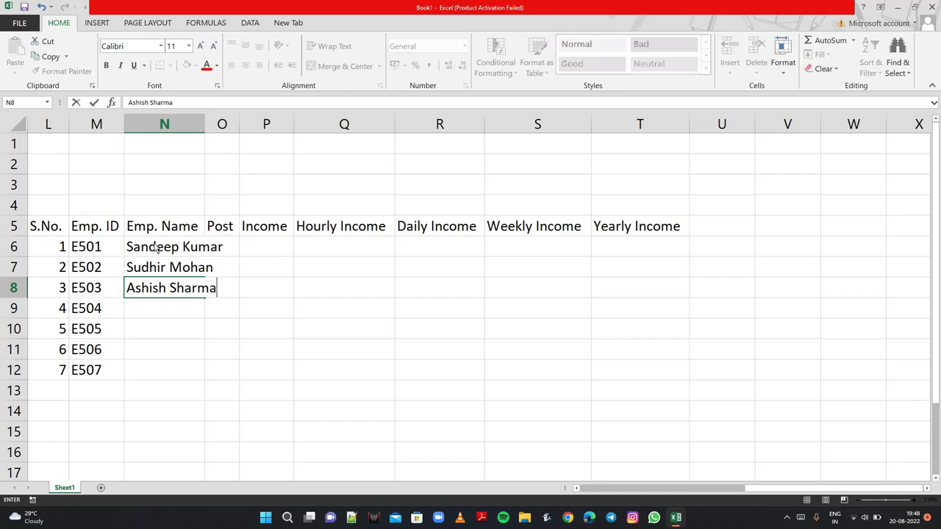
key(Return)
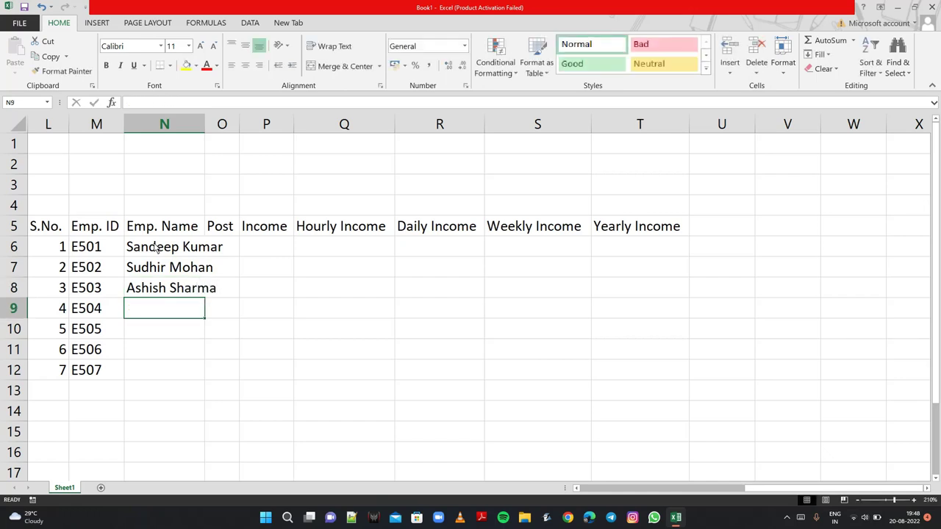
text(Sa)
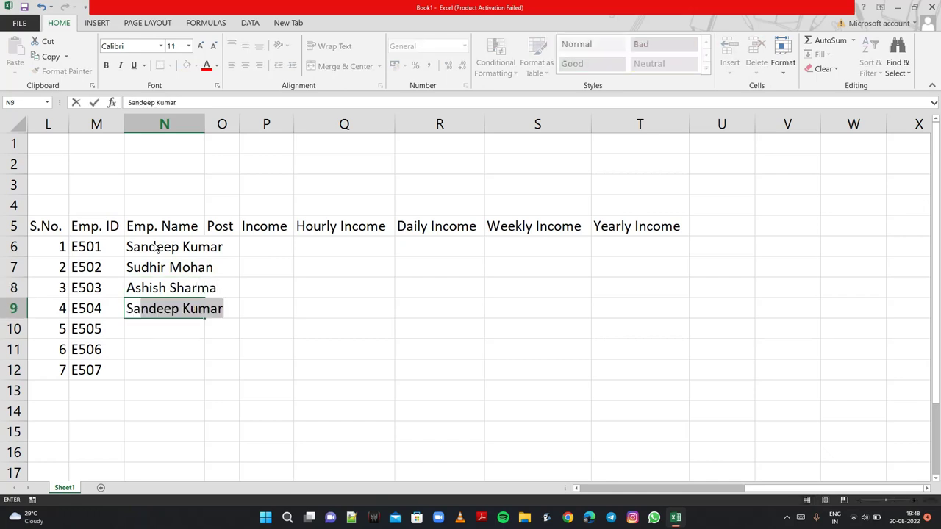
text(t)
key(BackSpace)
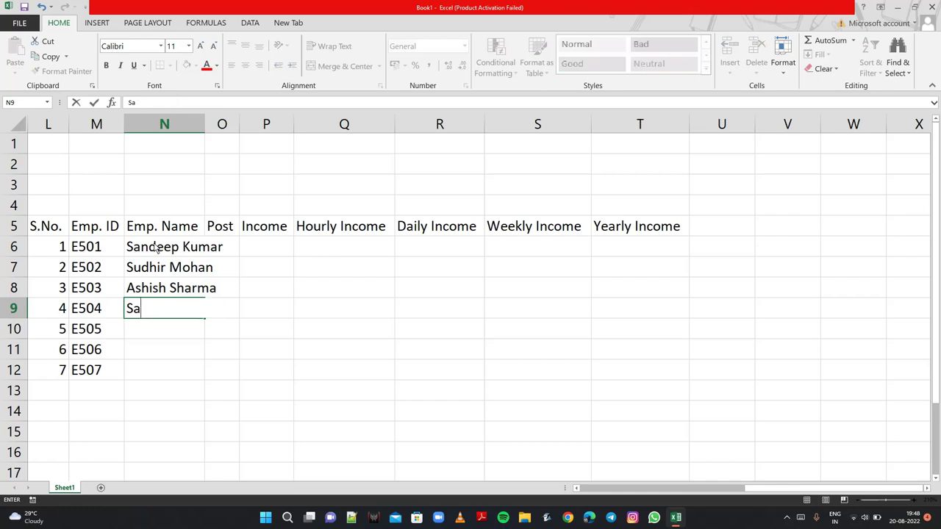
text(n)
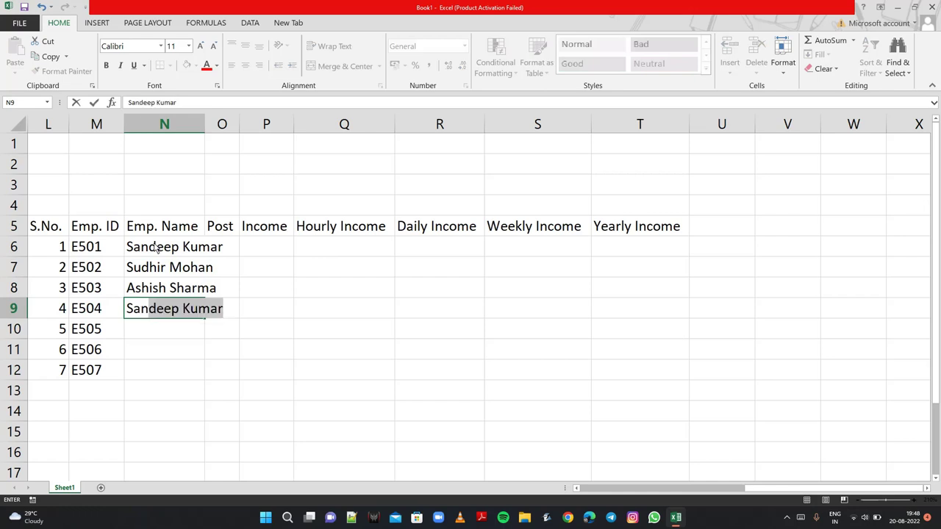
text(tosh )
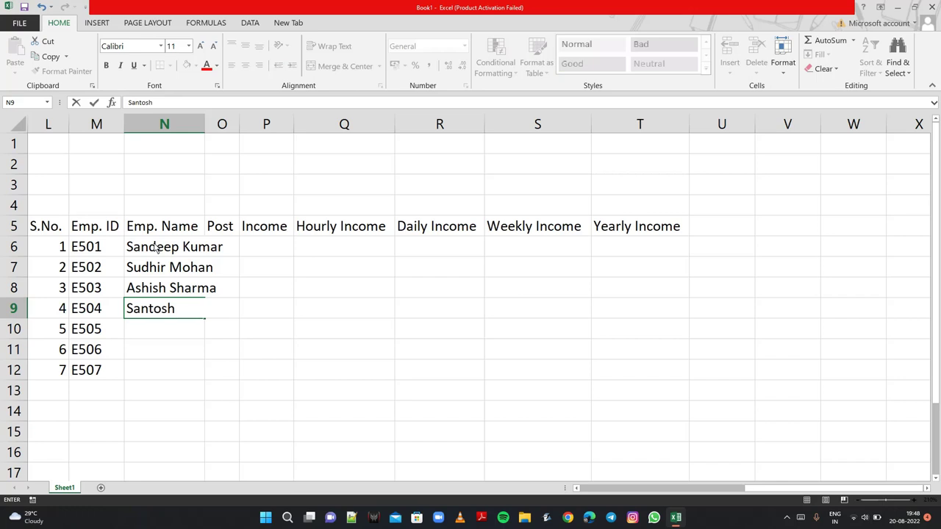
text(Tiwar)
text(i)
key(Return)
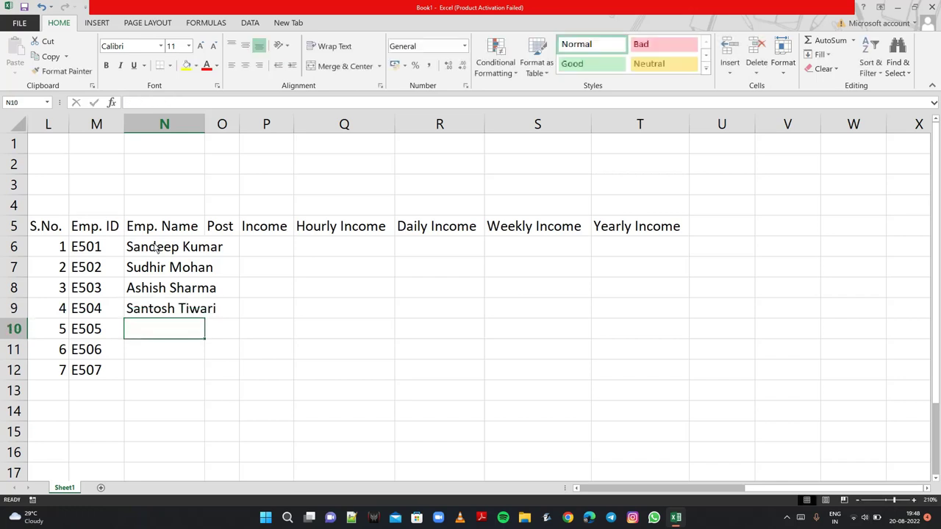
text(R)
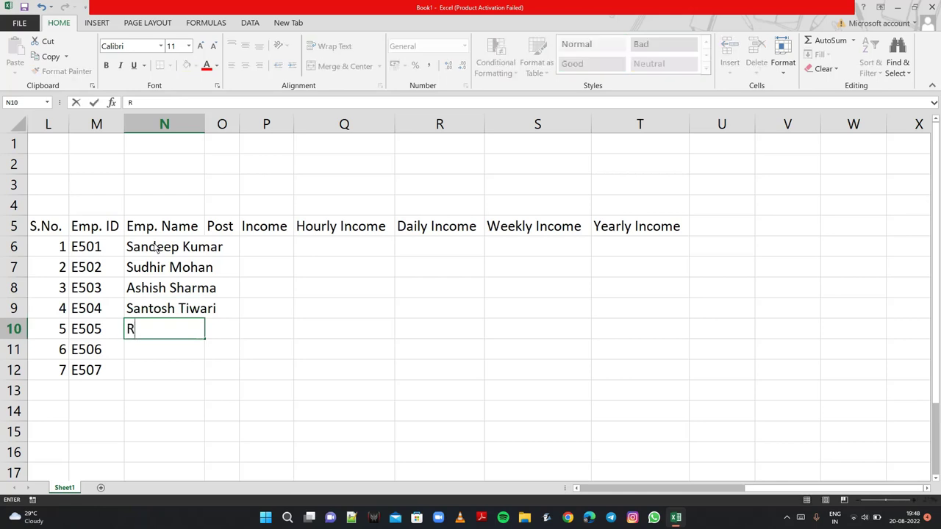
text(ajesh)
text( Sha)
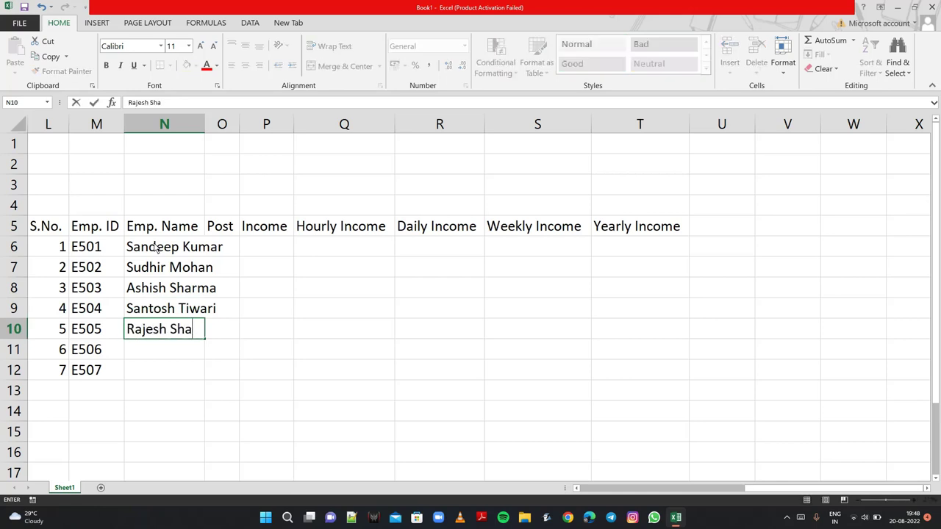
text(rma)
key(Return)
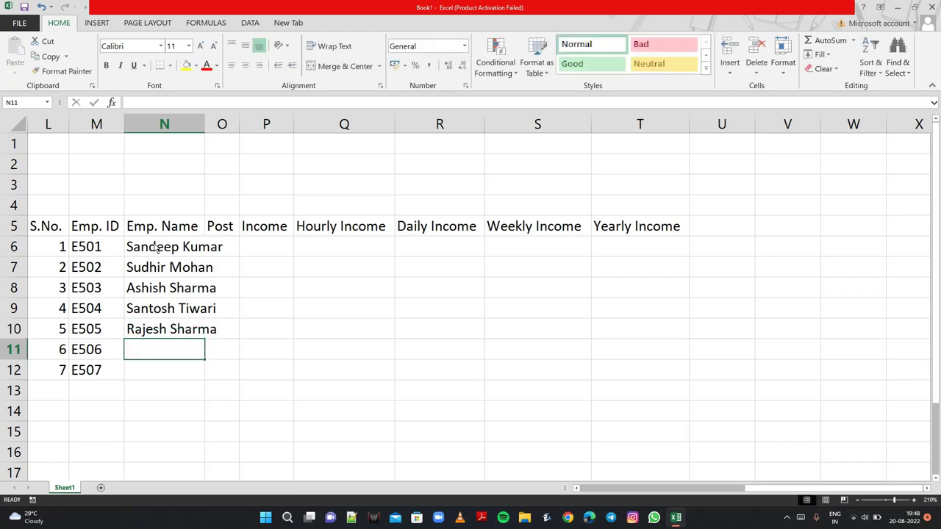
text(Rohit)
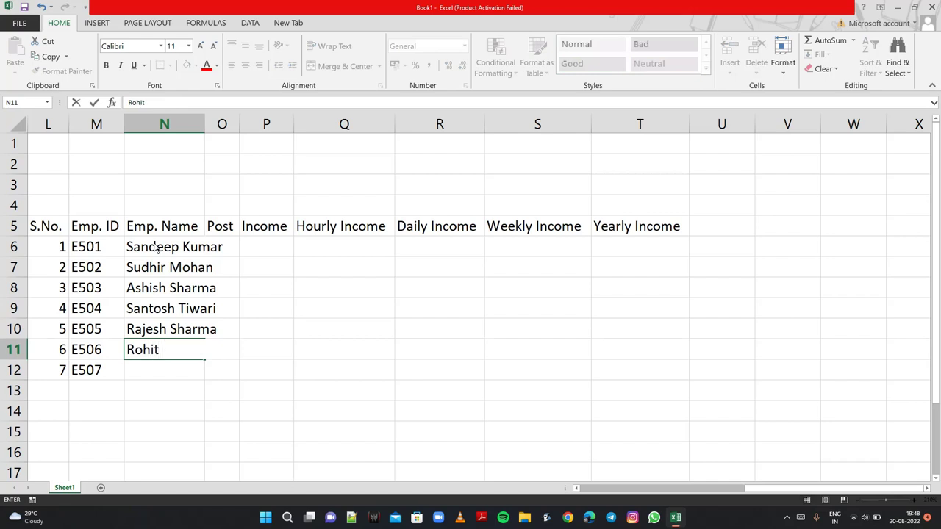
text( Verma)
key(ctrl+Return)
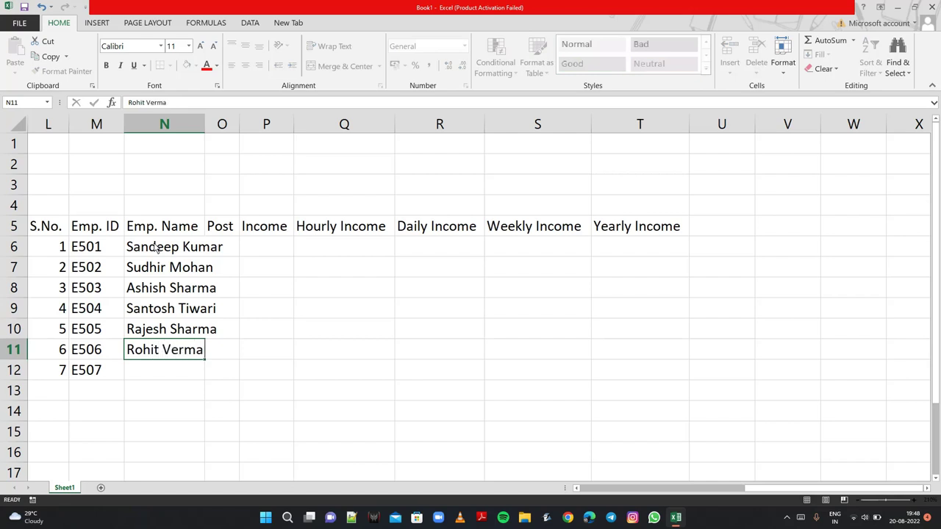
key(Return)
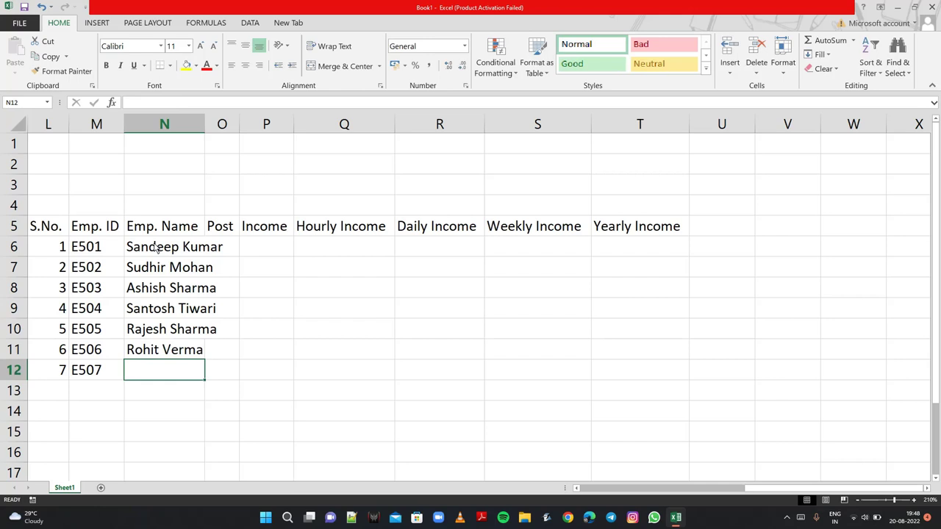
text(Raja)
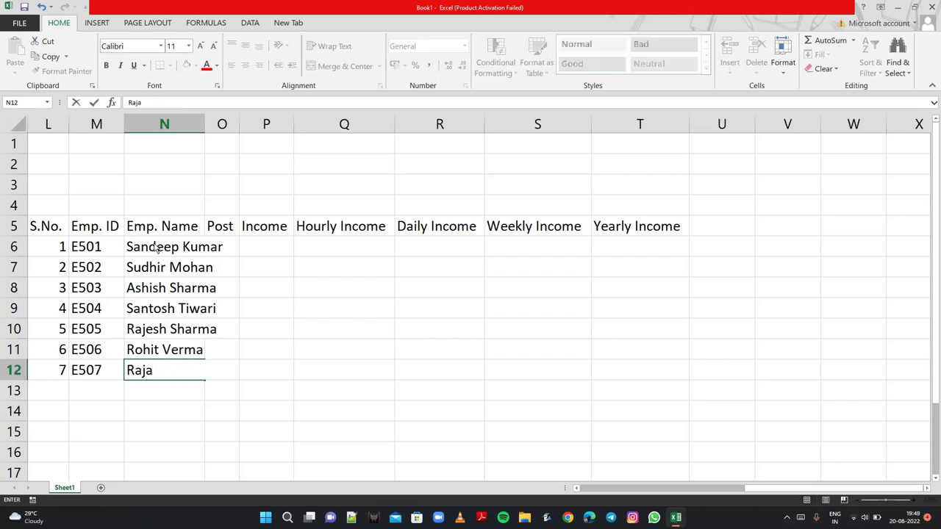
text( Kisho)
text(re)
key(Tab)
key(Up)
key(Up)
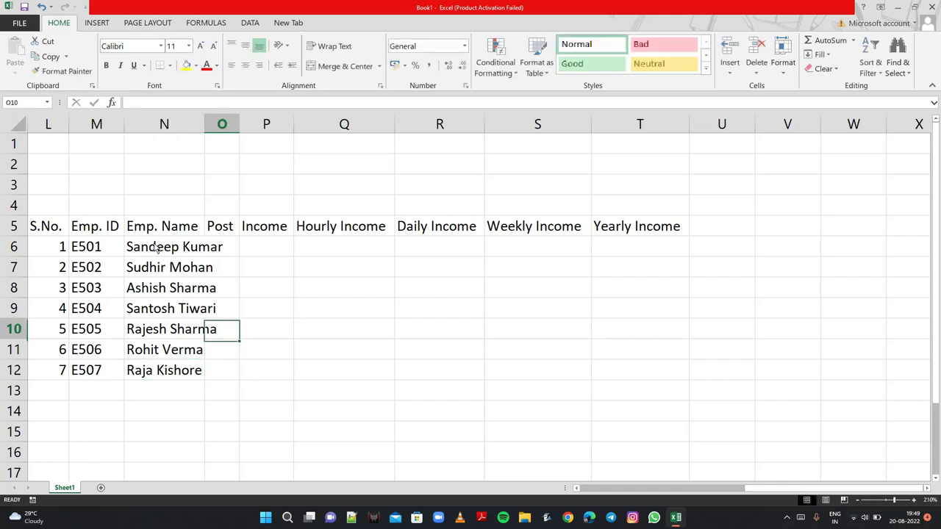
key(Up)
key(Up)
key(Up)
key(Up)
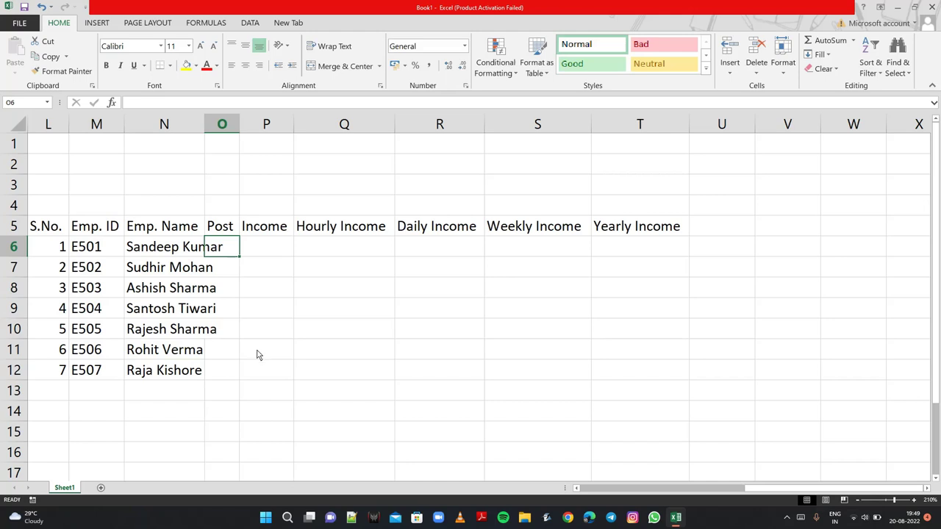
Autofit column N and enter Operator, Electrician and Supervisior in O6:O8.
double_click(205, 125)
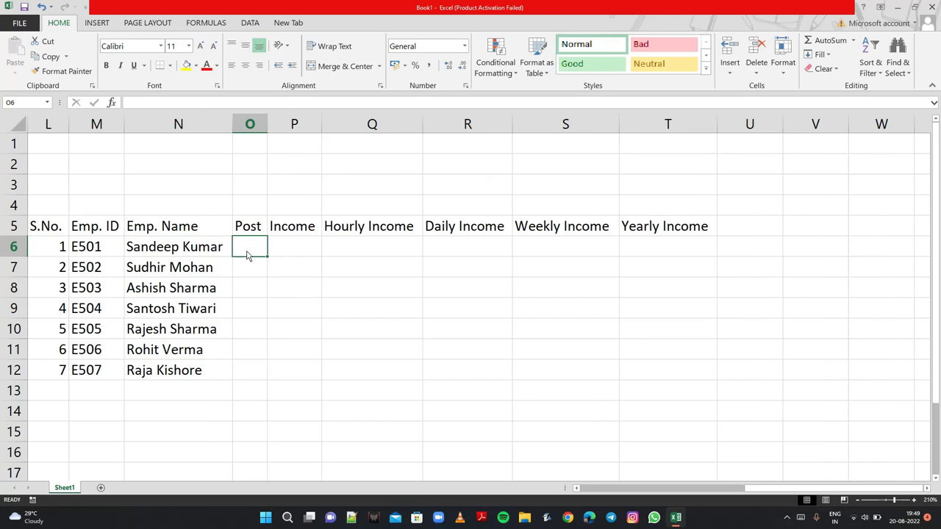
text(OPerat)
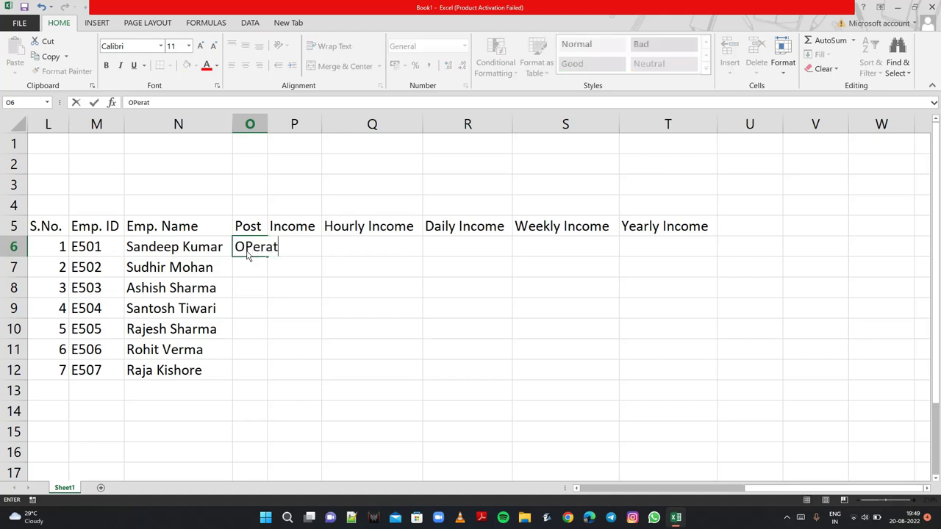
text(or)
key(BackSpace)
key(BackSpace)
key(BackSpace)
key(BackSpace)
key(BackSpace)
key(BackSpace)
key(BackSpace)
text(per)
text(ator)
key(ctrl+Return)
key(Return)
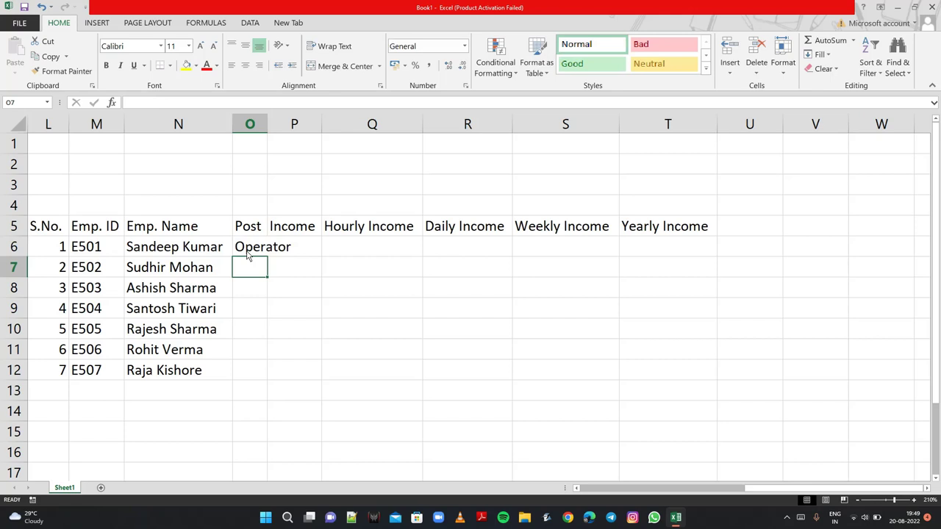
text(Ele)
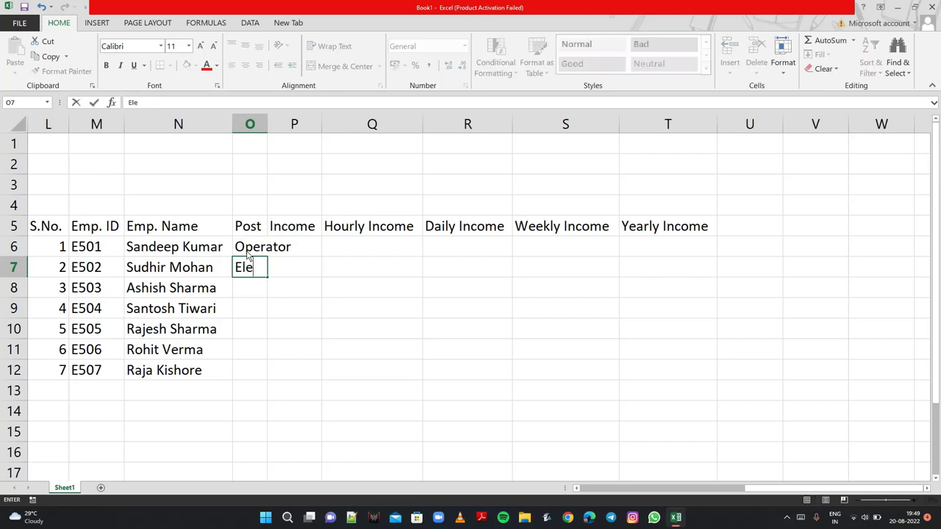
text(ct)
text(r)
text(icia)
text(n)
key(Return)
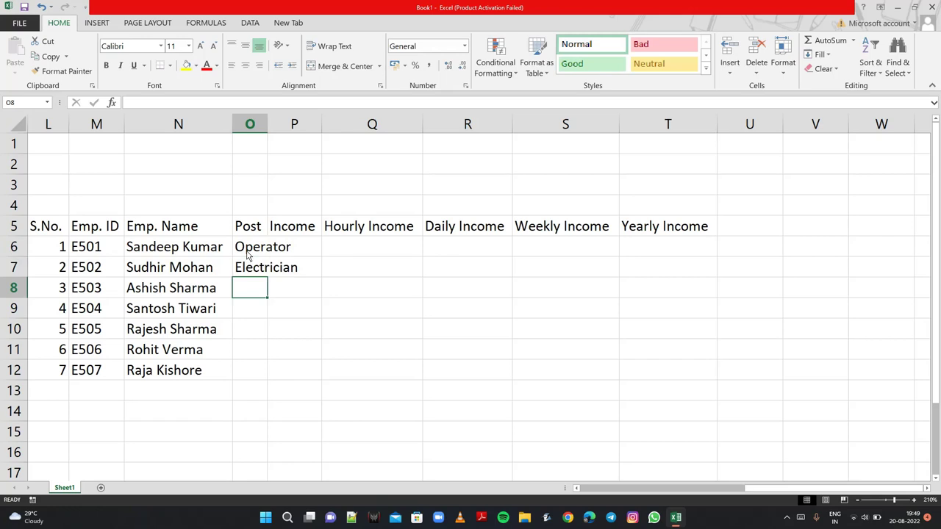
text(S)
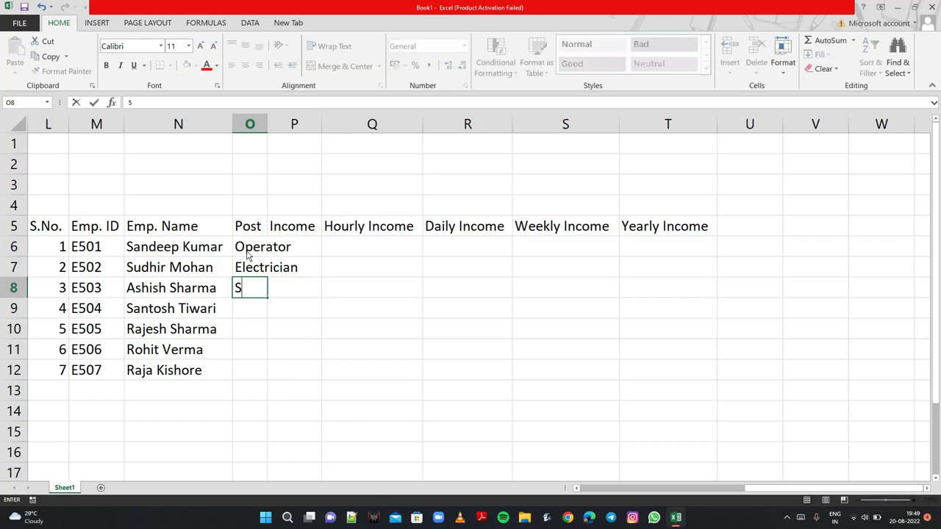
text(i)
key(BackSpace)
text(uperv)
text(isior)
key(Return)
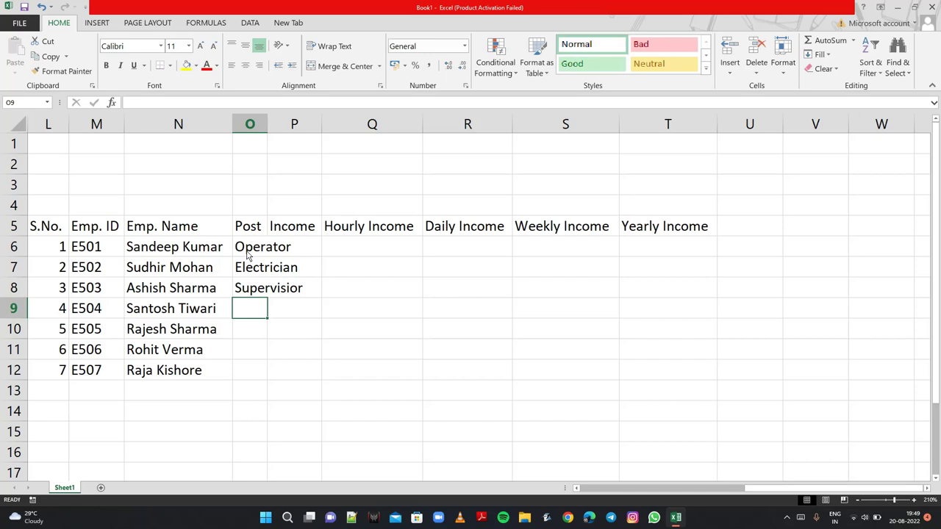
Enter Peon, Manager, TL and HR in O9:O12 and autofit column O.
text(Peop)
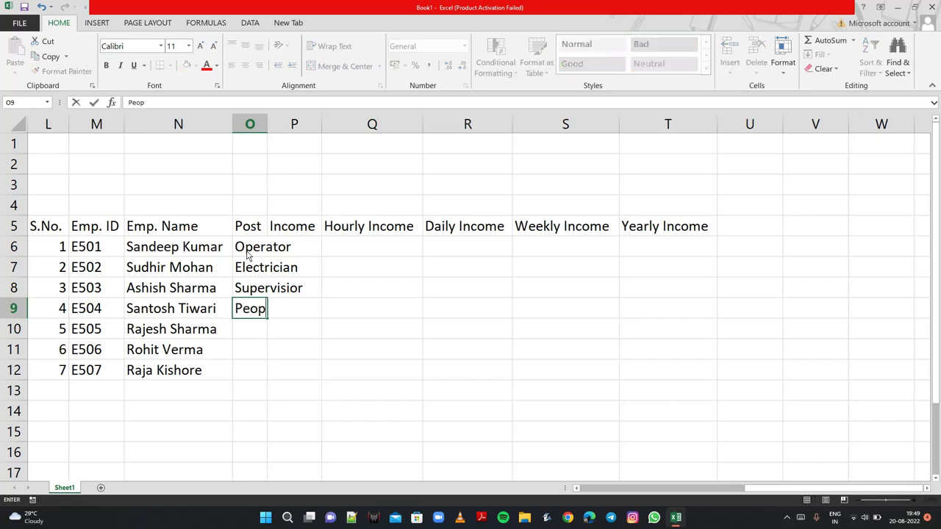
key(BackSpace)
text(n)
key(Return)
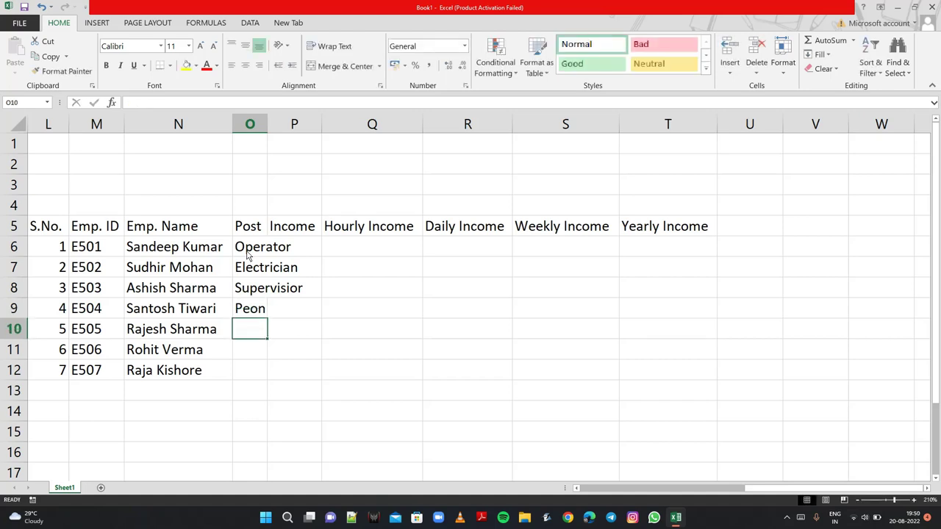
text(Mana)
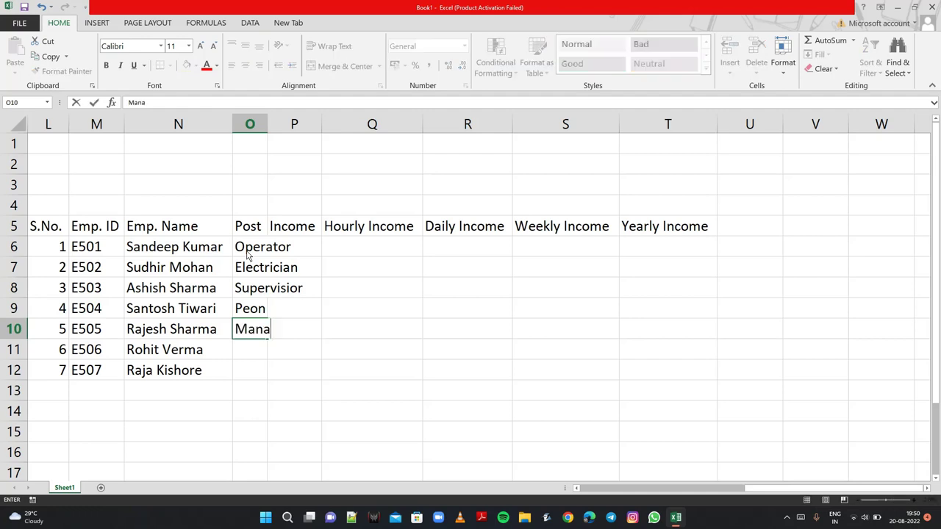
text(ger)
key(Return)
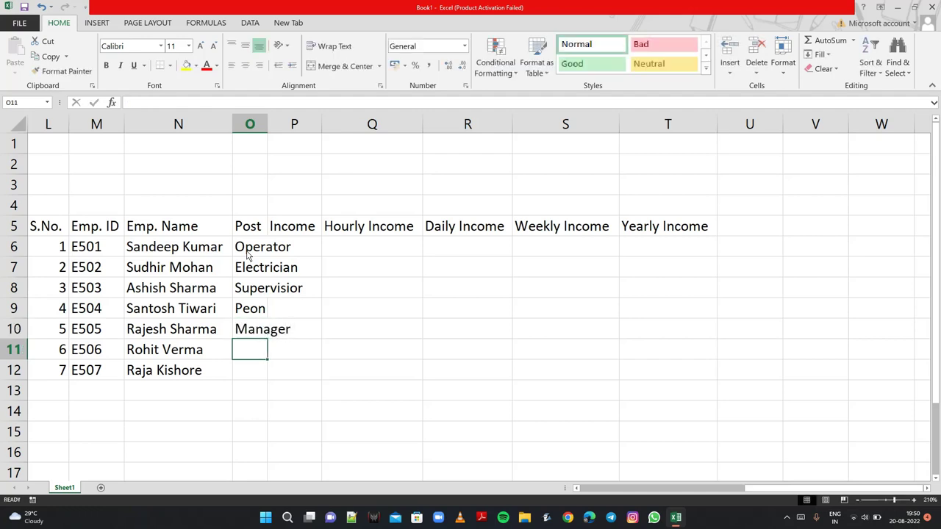
text(T)
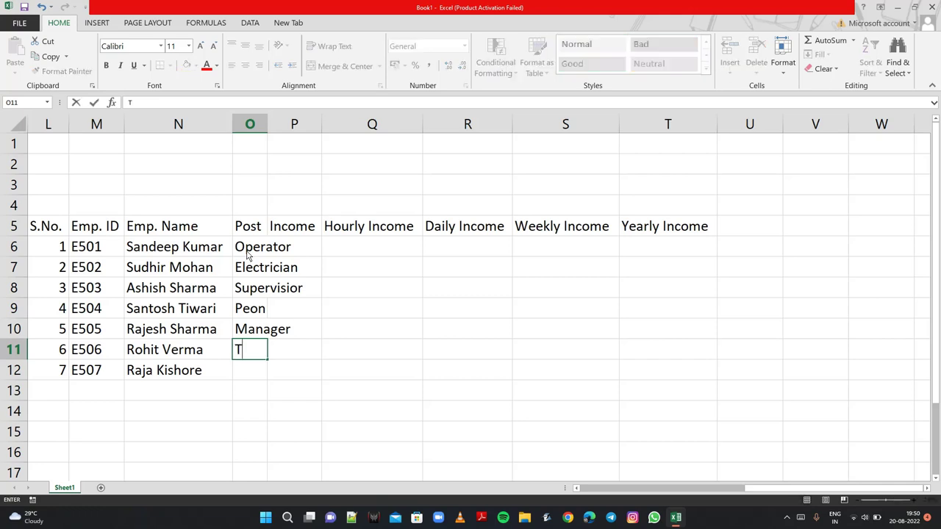
text(L)
key(Return)
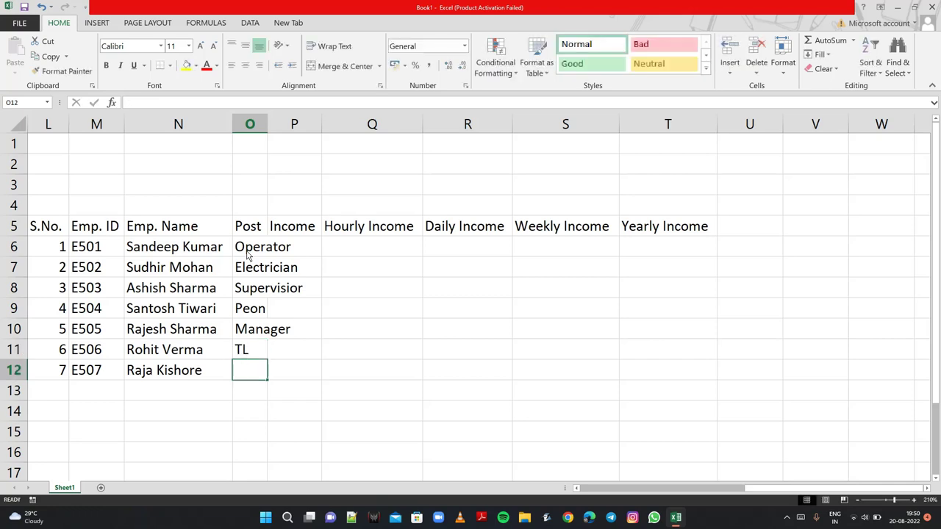
text(H)
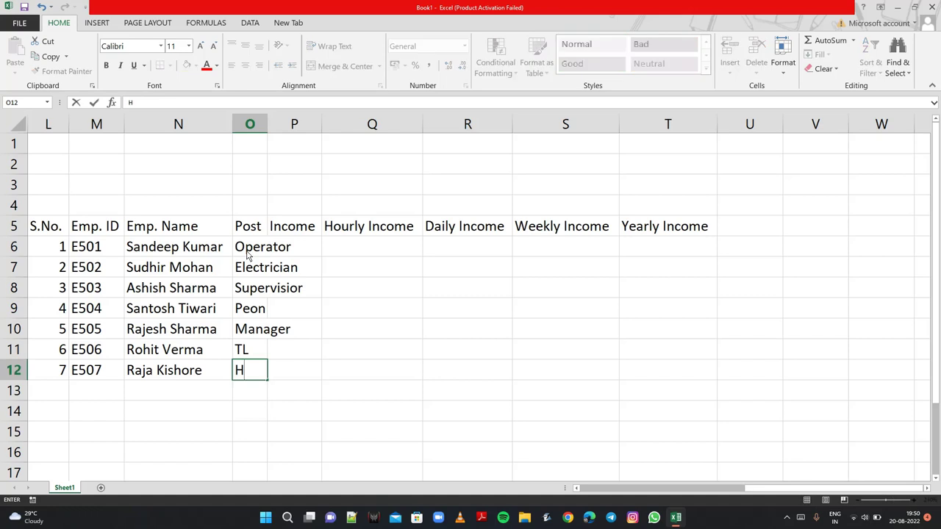
text(R)
key(Up)
key(Right)
key(Right)
key(Up)
key(Up)
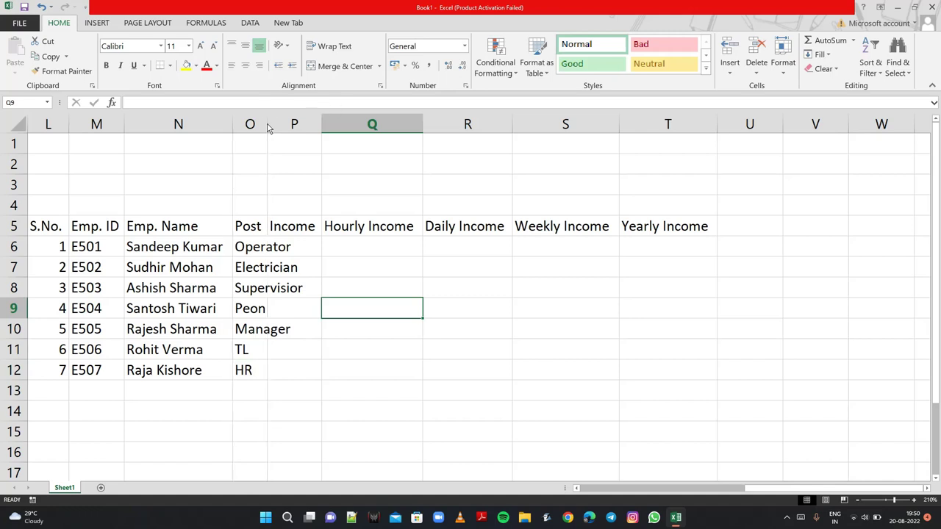
double_click(268, 126)
Enter incomes 18000, 14500, 16000 and 12000 in P6:P9.
click(341, 249)
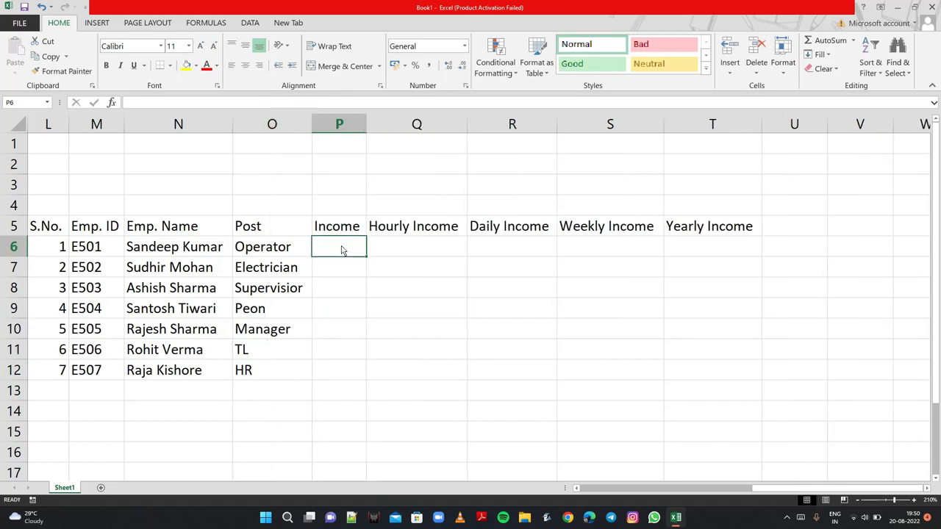
text(1)
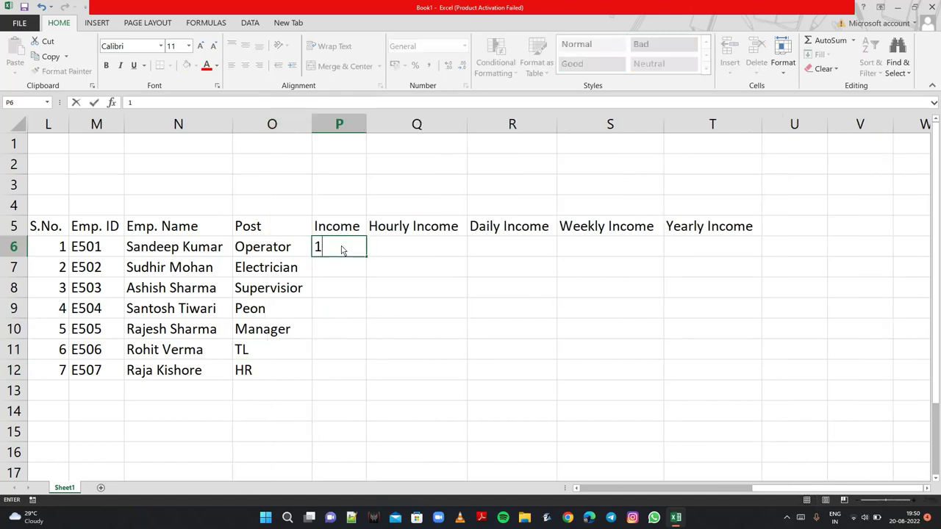
text(8000)
key(Return)
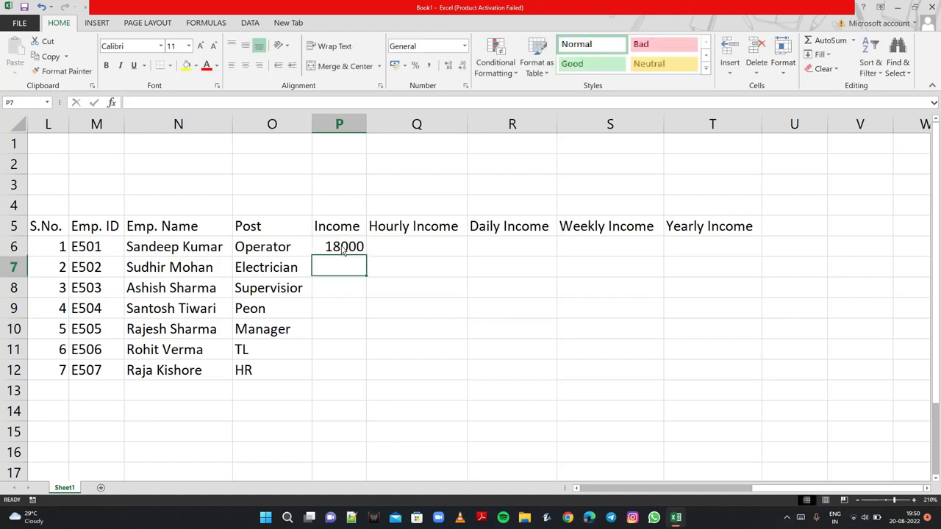
text(14)
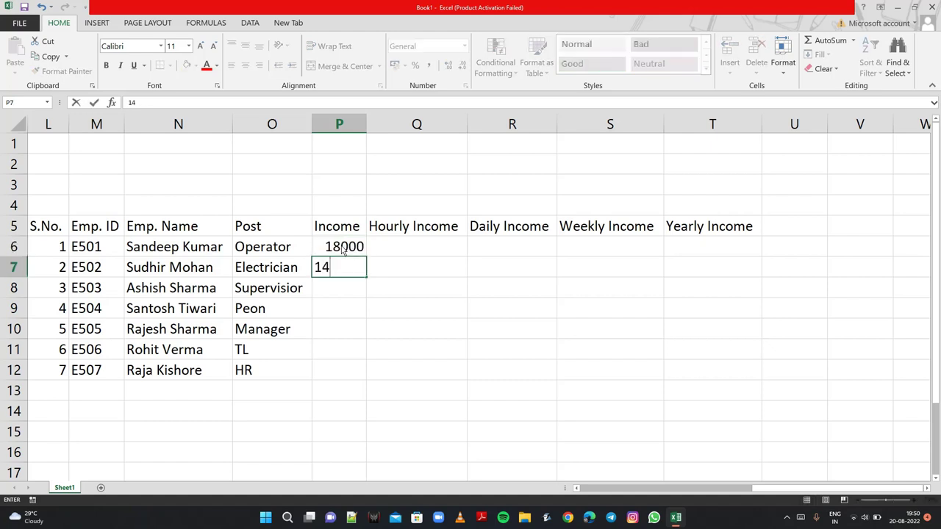
text(500)
key(Return)
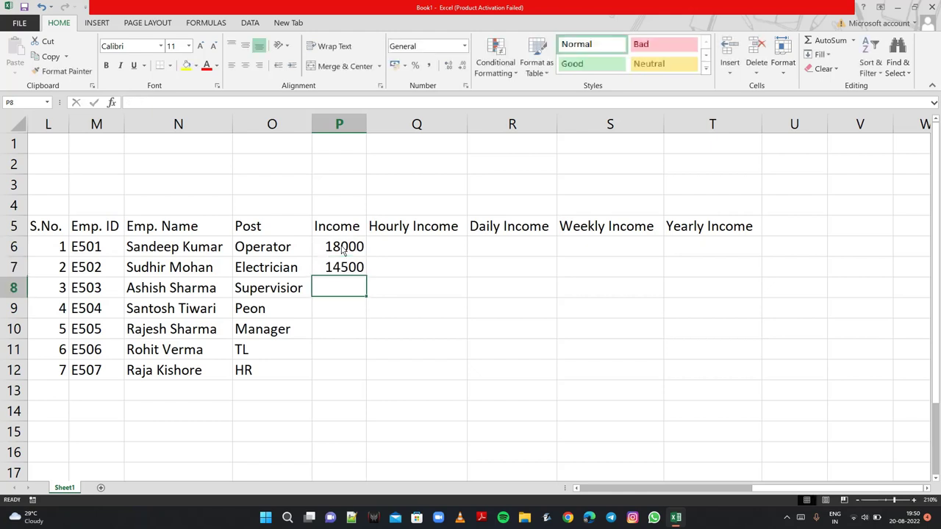
text(160)
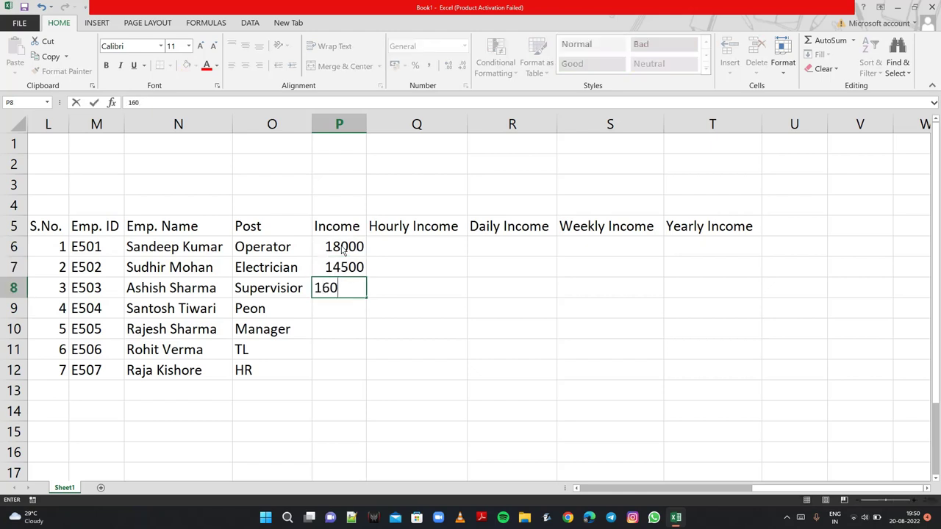
text(00)
key(Return)
text(120)
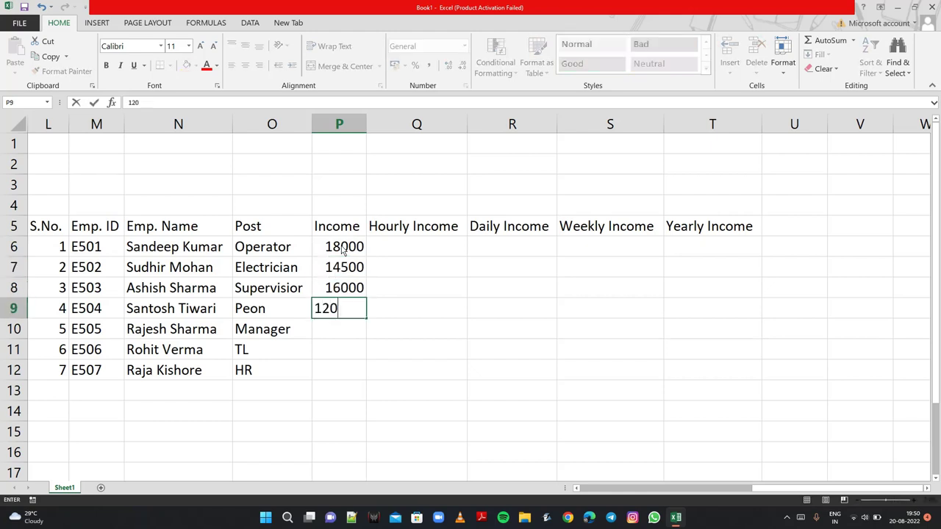
text(00)
key(Return)
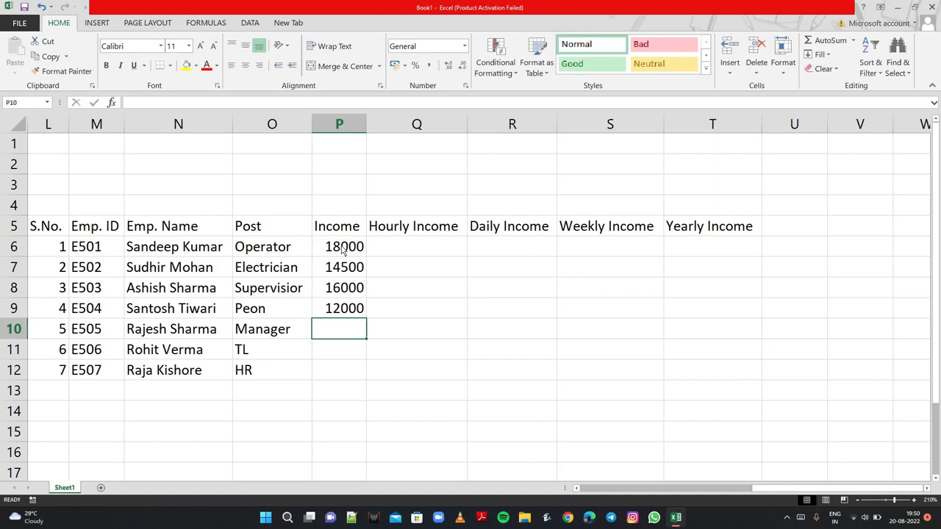
Enter incomes 25000, 17000 and 22000 in P10:P12.
text(25000)
key(Return)
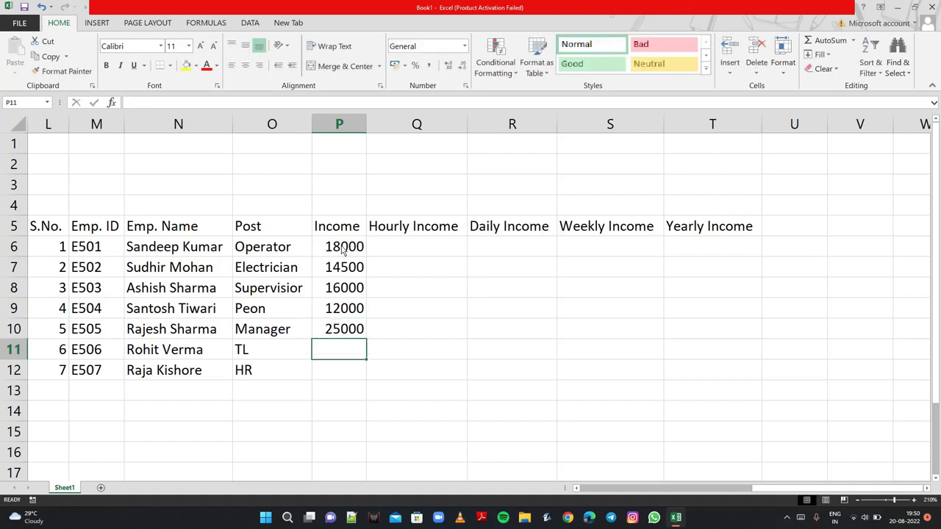
text(17000)
key(Return)
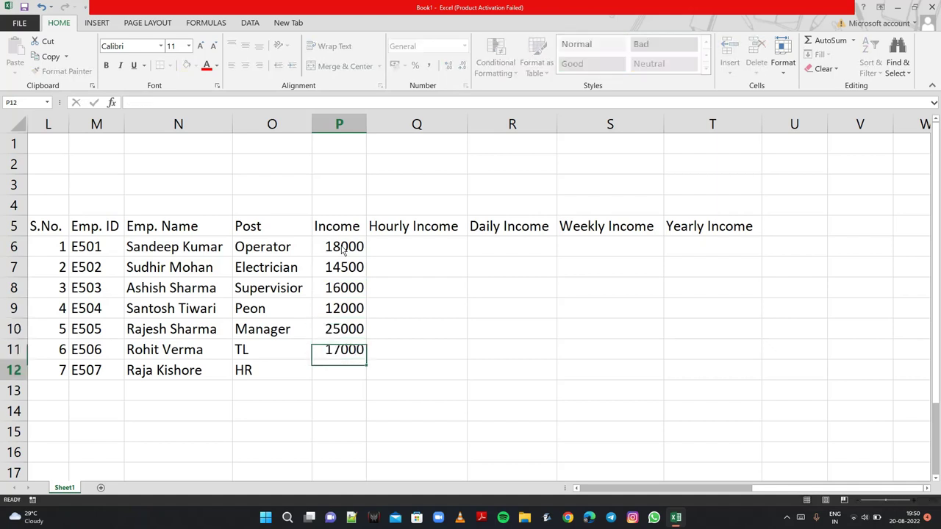
text(22000)
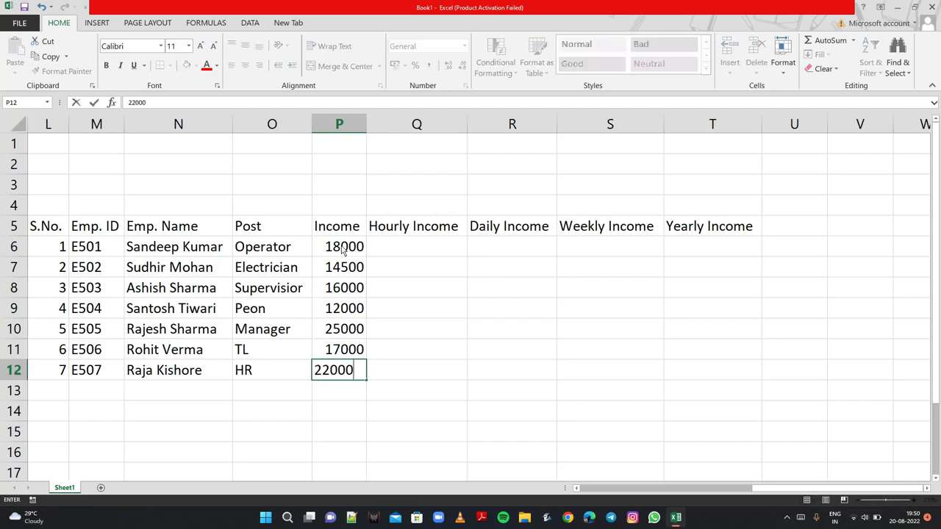
key(Return)
click(397, 244)
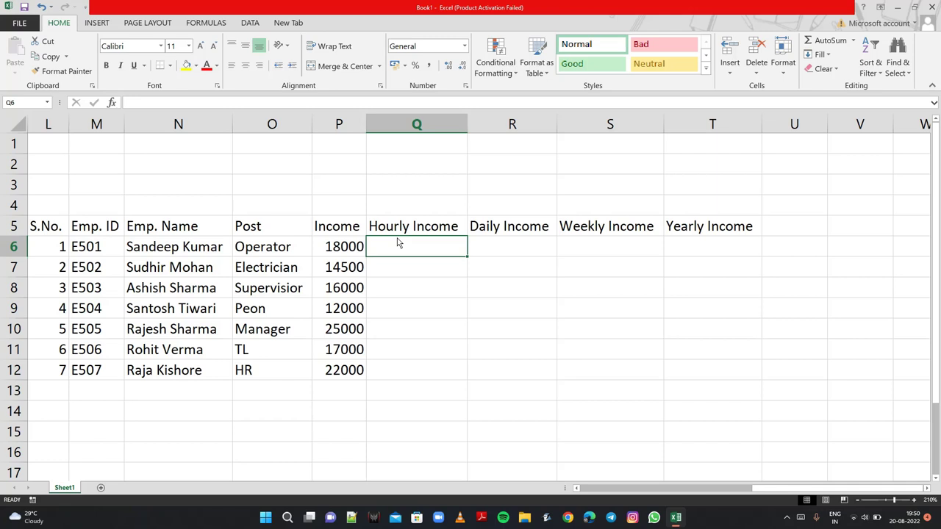
Enter formulas =P6/30/7 in Q6 and =P7/30/7 in Q7.
text(=)
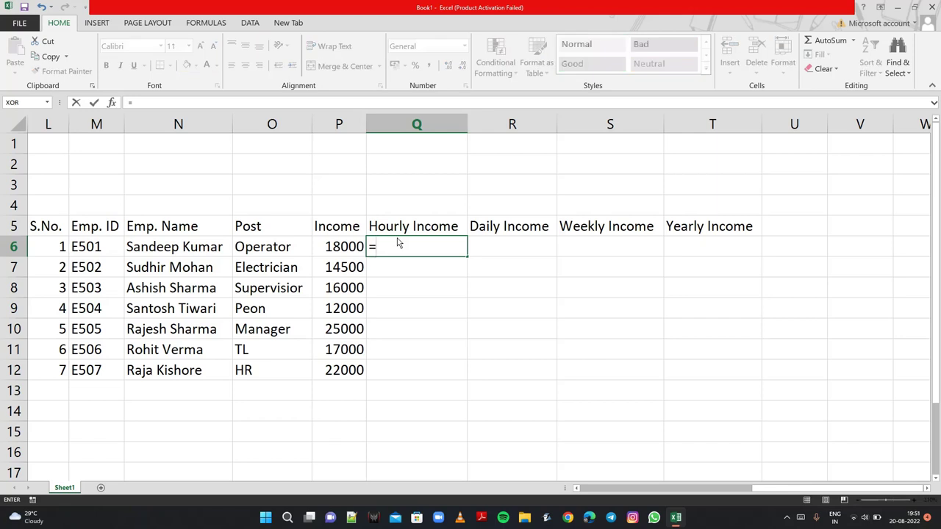
click(323, 251)
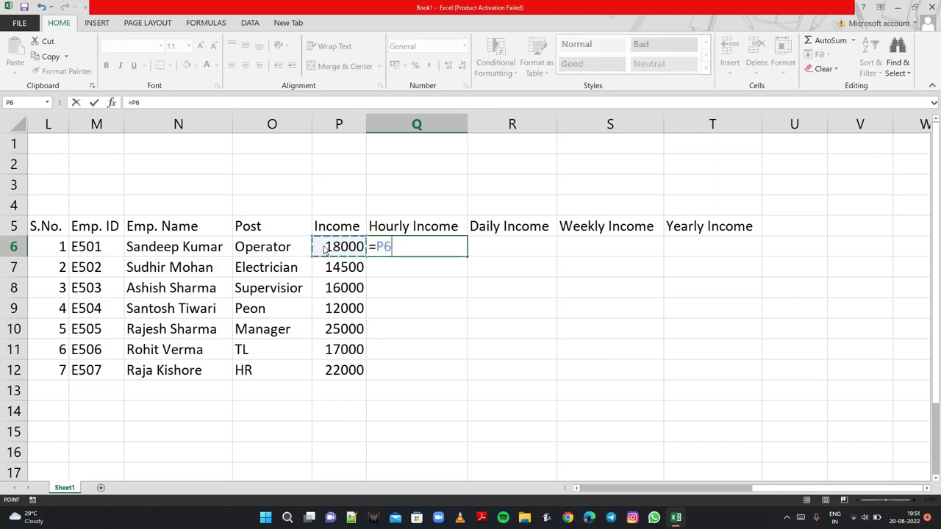
text(/)
text(30)
text(/7)
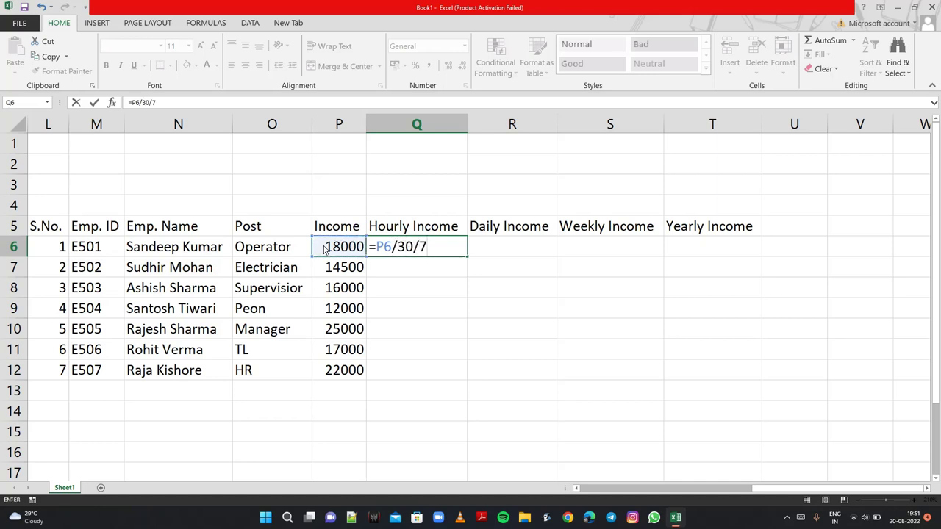
key(Return)
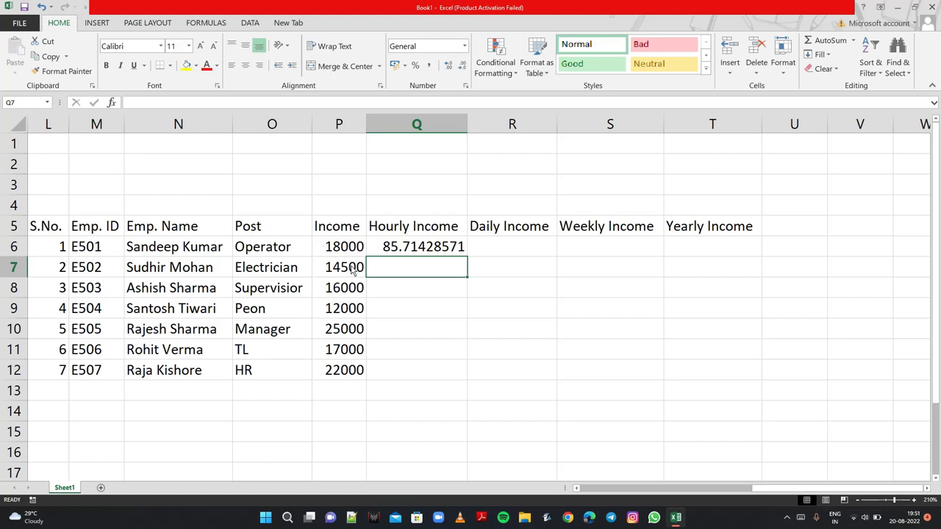
text(=)
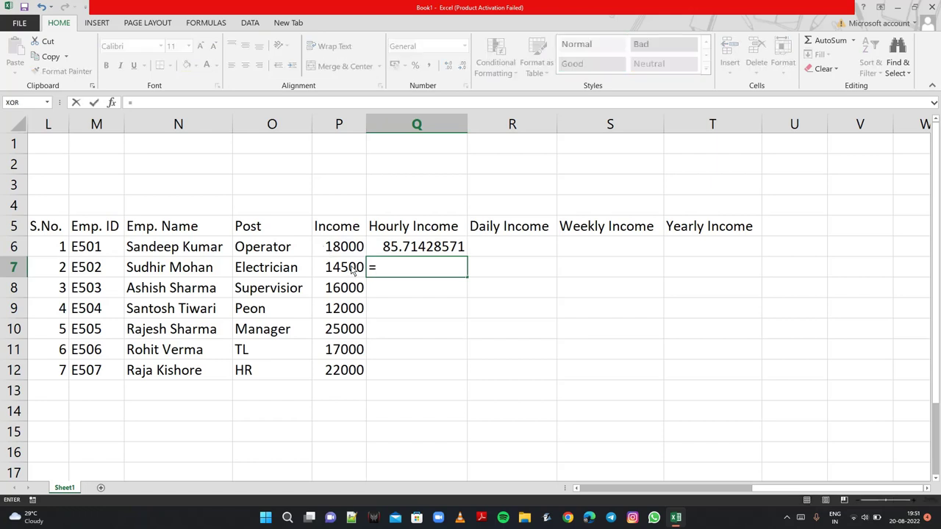
click(353, 270)
text(/)
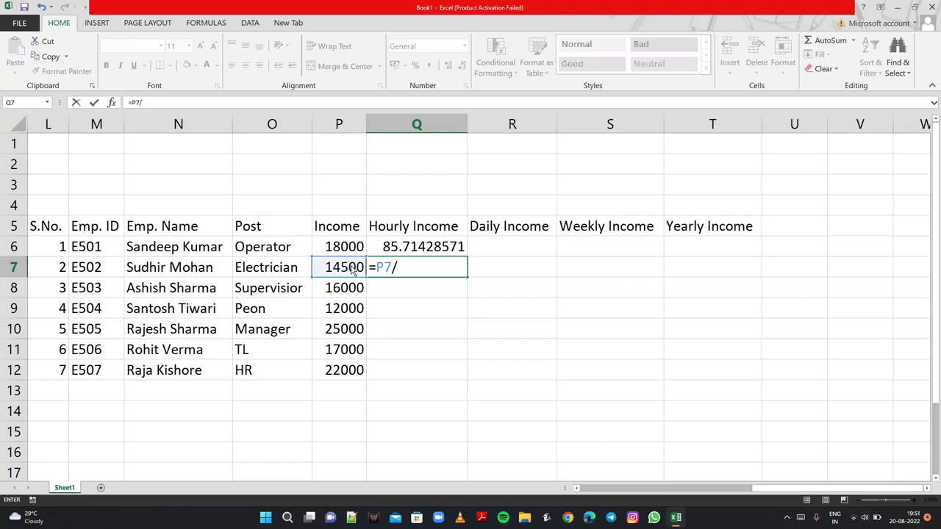
text(30/7)
key(Return)
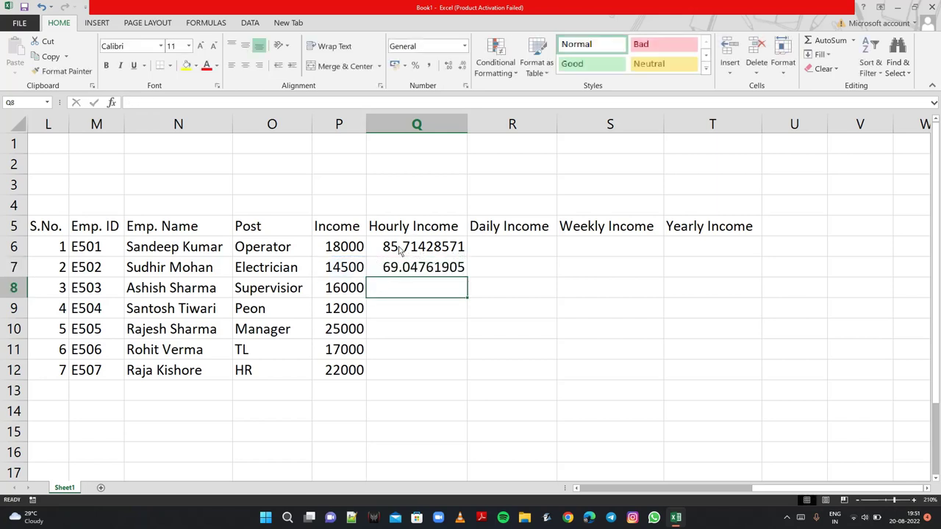
Fill the Hourly Income formulas from Q6:Q7 down to Q12 and show one decimal (85.7–104.8).
drag(394, 252, 465, 383)
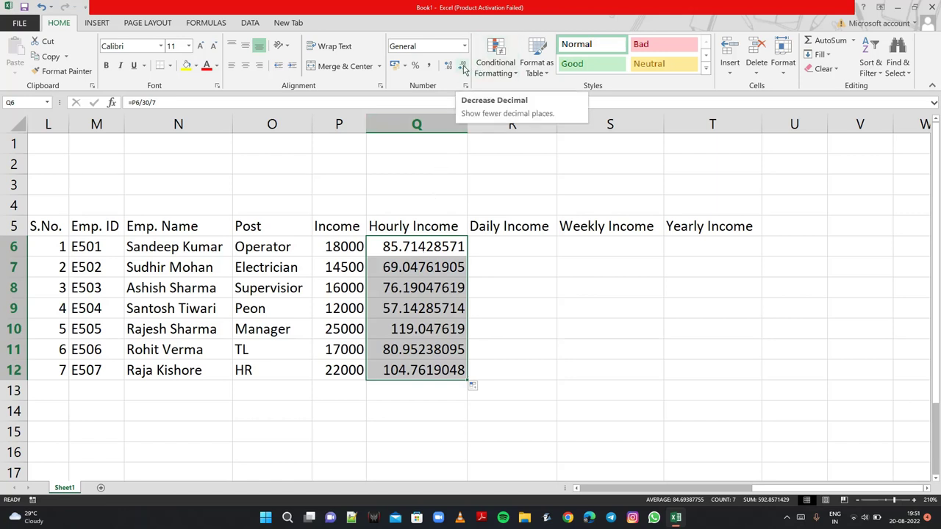
click(463, 67)
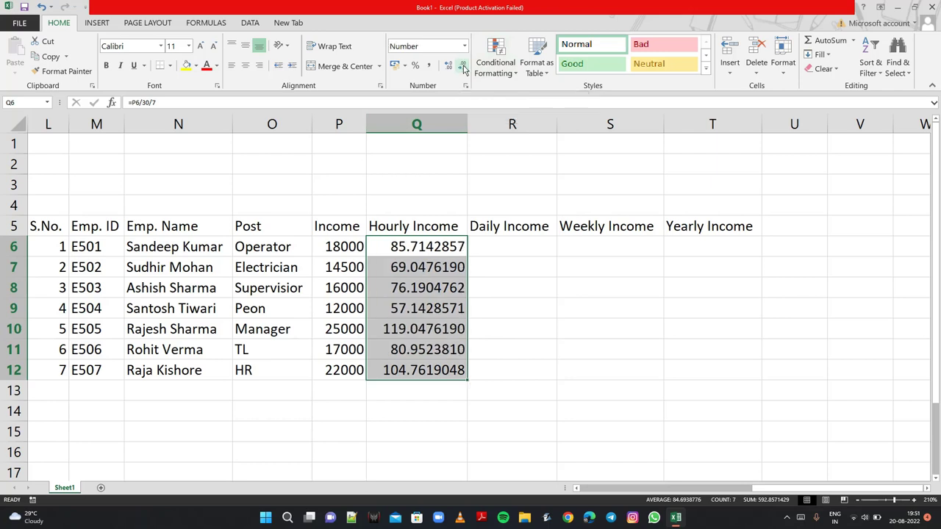
click(462, 66)
click(462, 66)
click(462, 66)
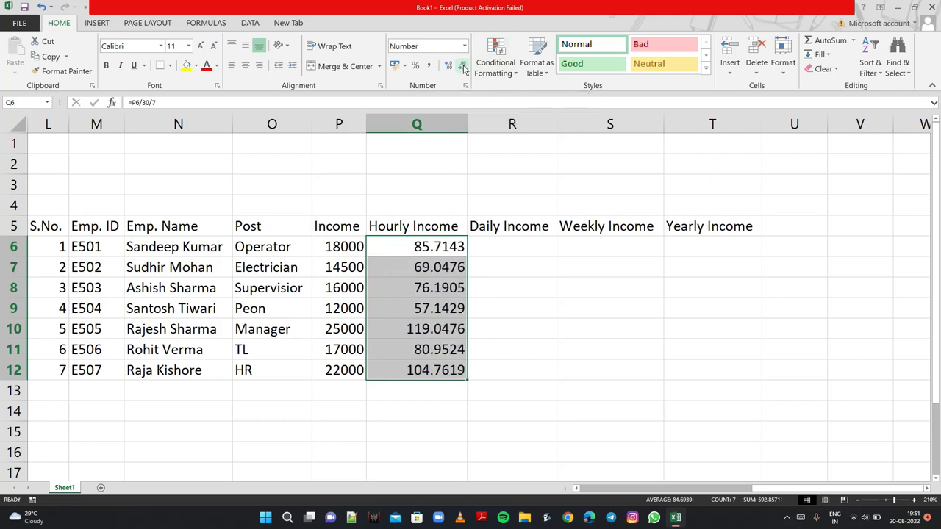
click(462, 66)
click(463, 66)
click(462, 66)
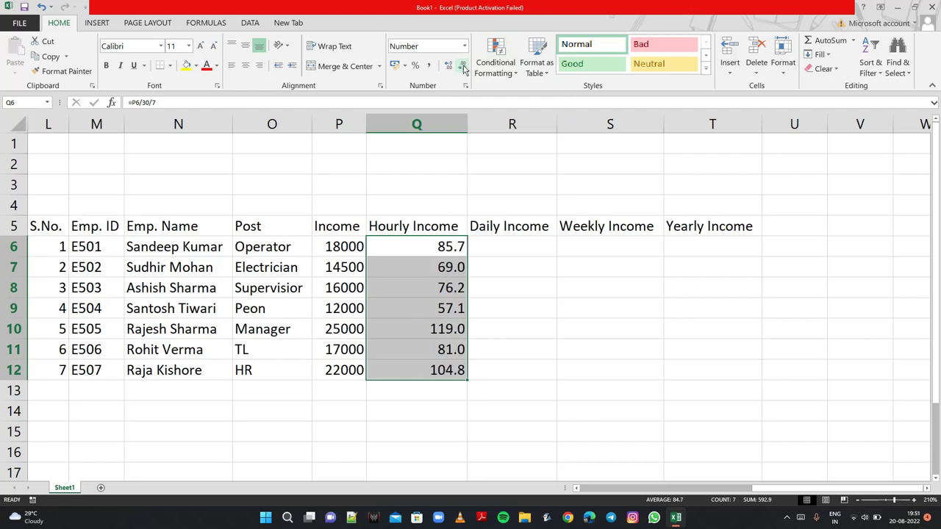
click(500, 264)
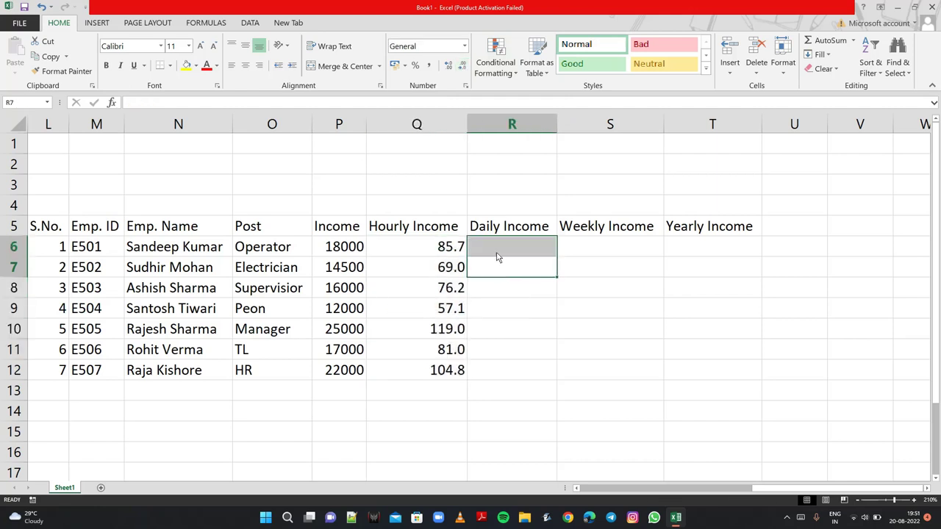
Enter =P6/30 in R6 and =P7/30 in R7, giving 600 and 483.333333.
click(496, 253)
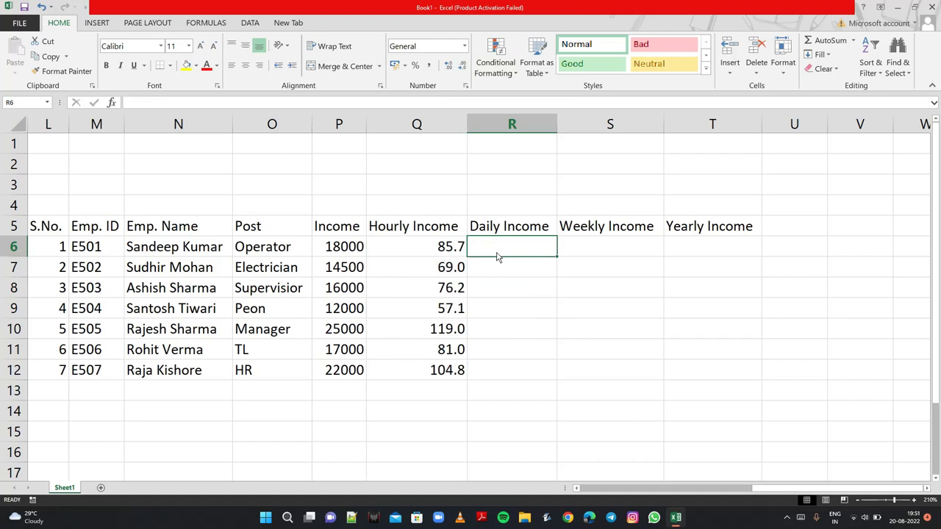
text(=)
click(365, 246)
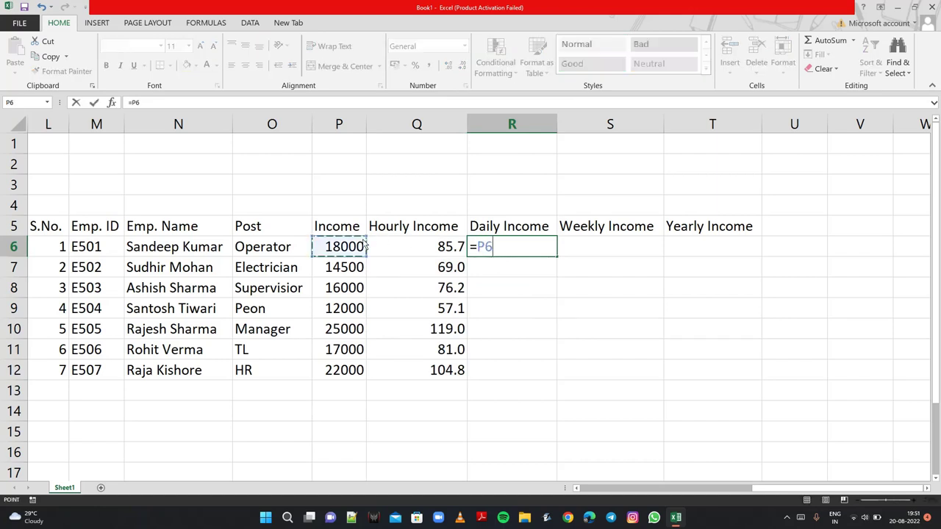
text(/)
text(30)
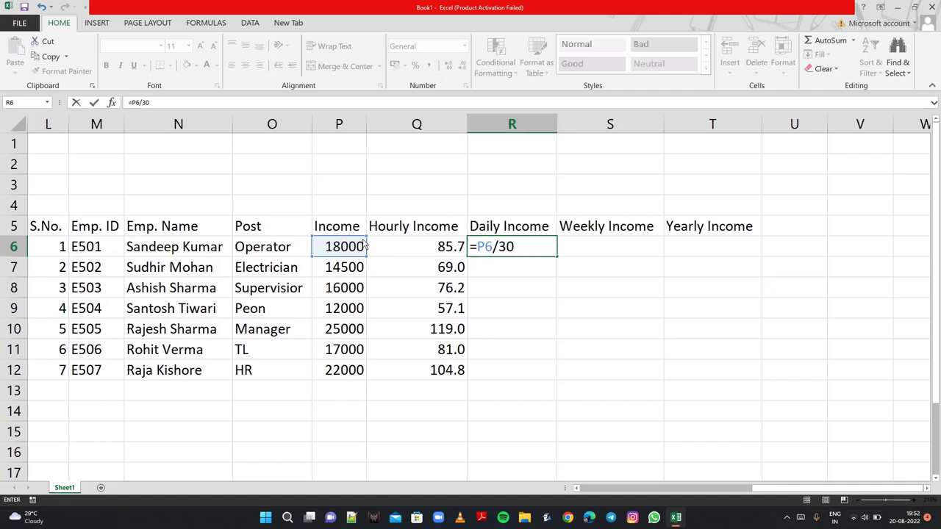
key(Return)
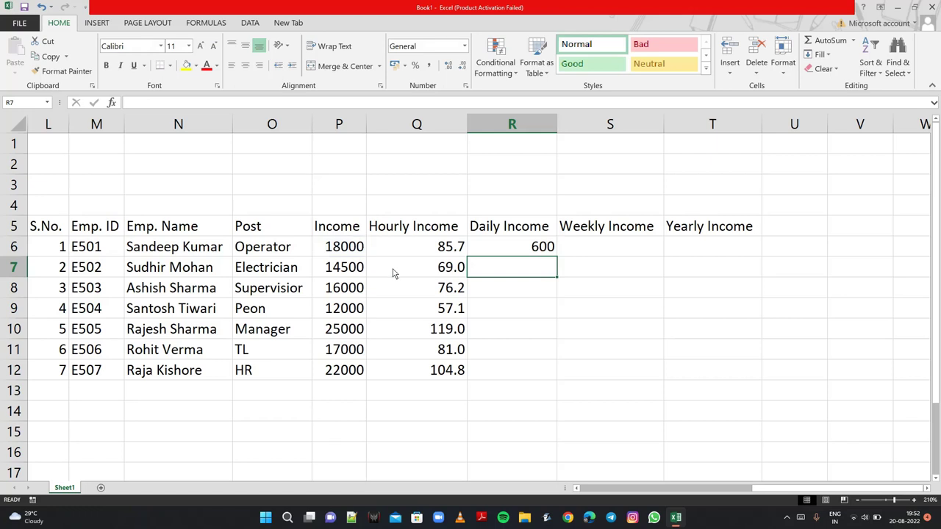
text(=)
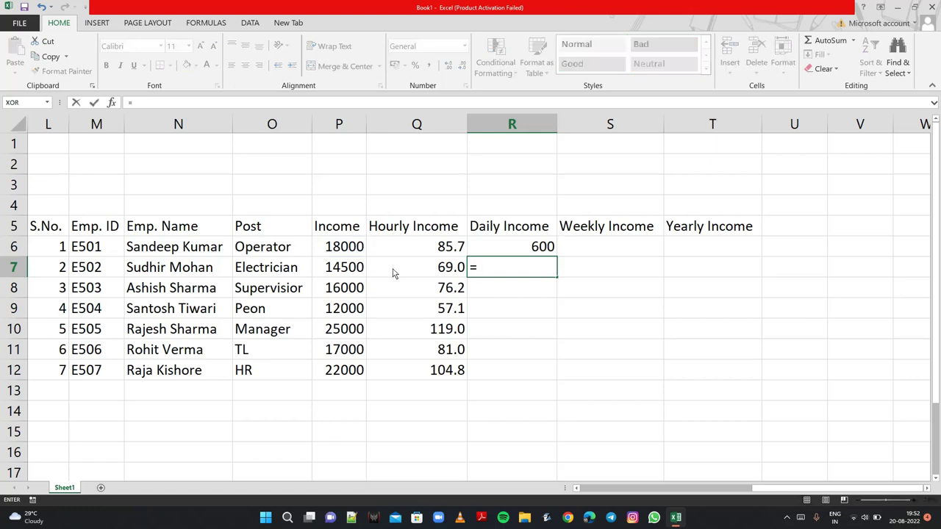
click(362, 271)
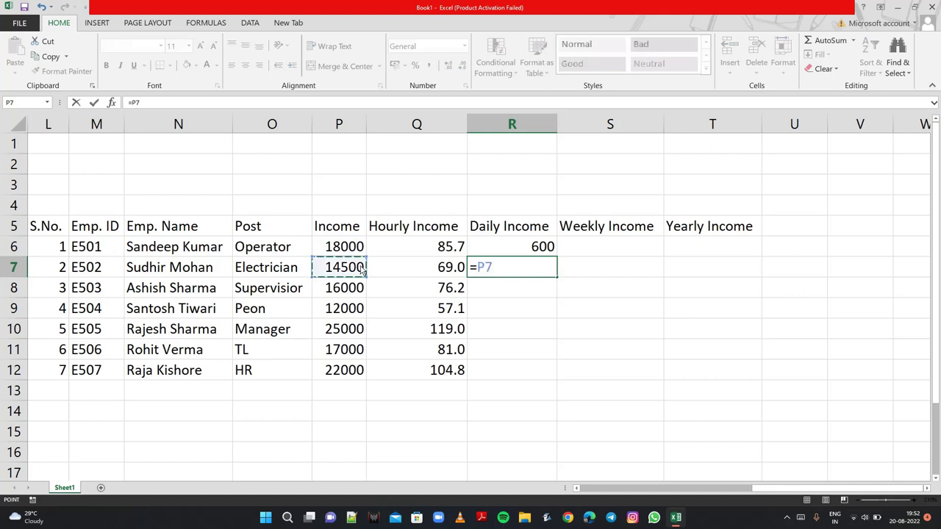
text(/30)
key(Return)
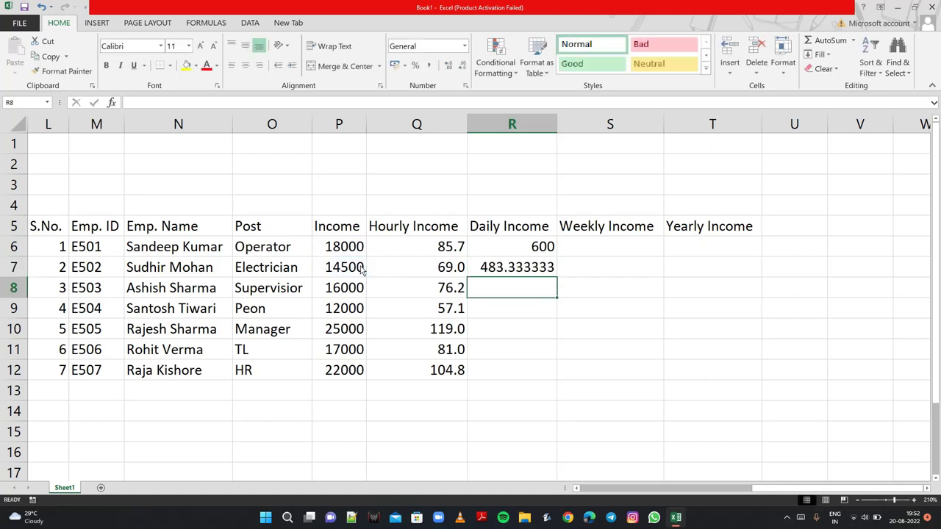
Copy the Daily Income formulas from R6:R7 down to R12, shown to one decimal (600.0–733.3).
drag(487, 254, 492, 269)
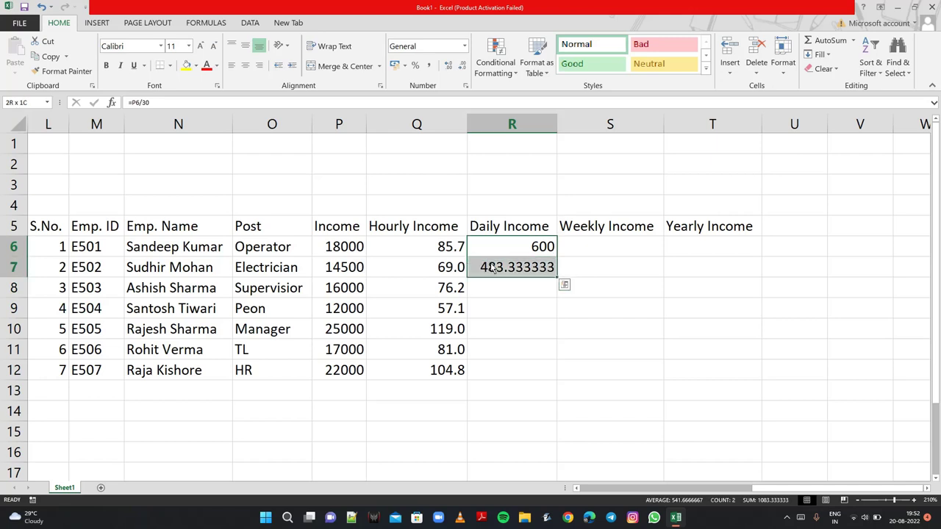
drag(556, 277, 557, 371)
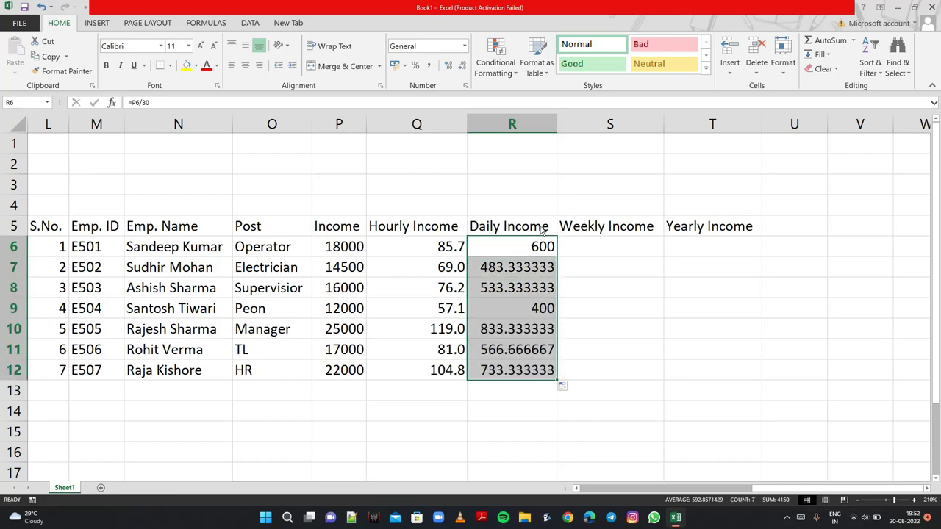
click(463, 68)
click(463, 68)
click(463, 69)
click(463, 68)
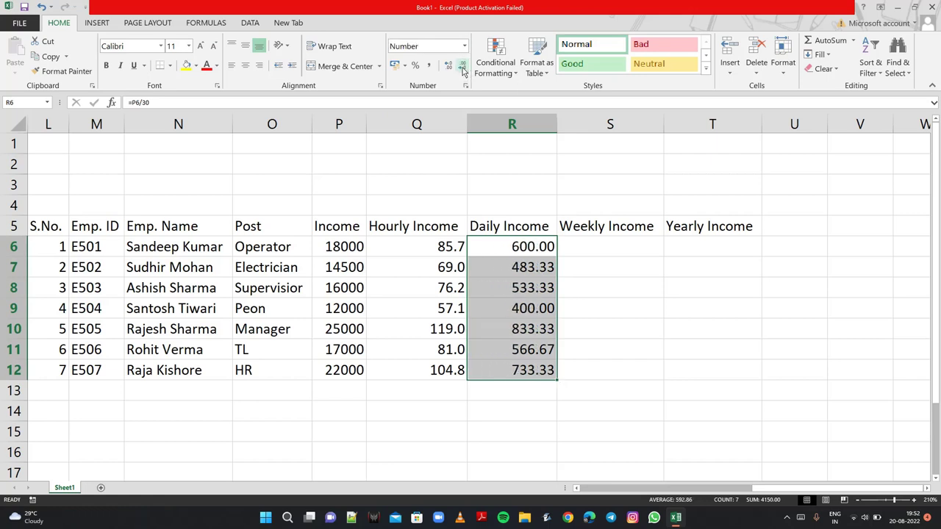
click(463, 68)
click(579, 250)
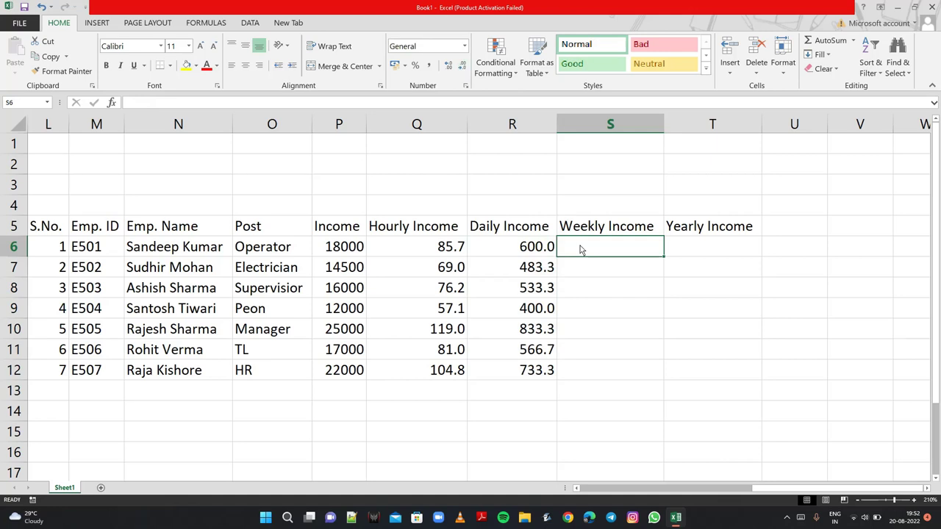
Enter =P6/30*7 in S6 and =P7/30*7 in S7, giving 4200 and 3383.333333.
text(=)
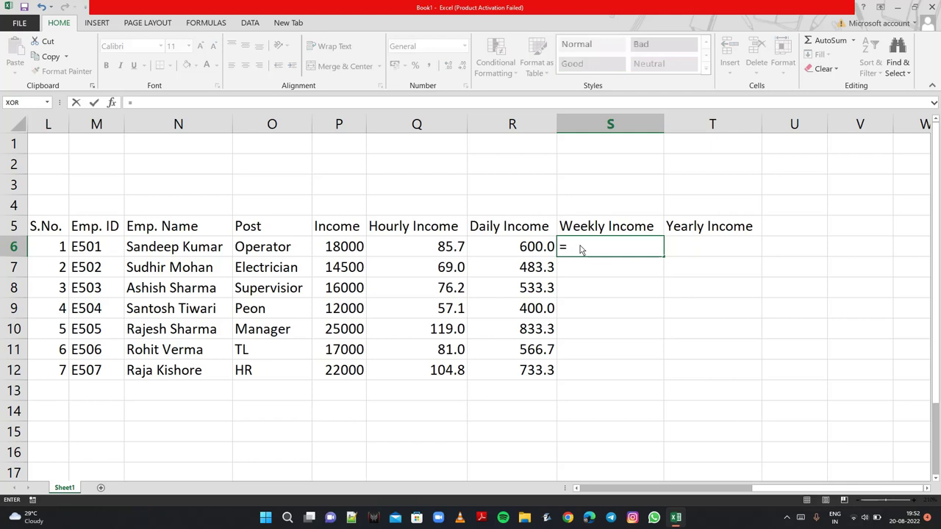
click(350, 251)
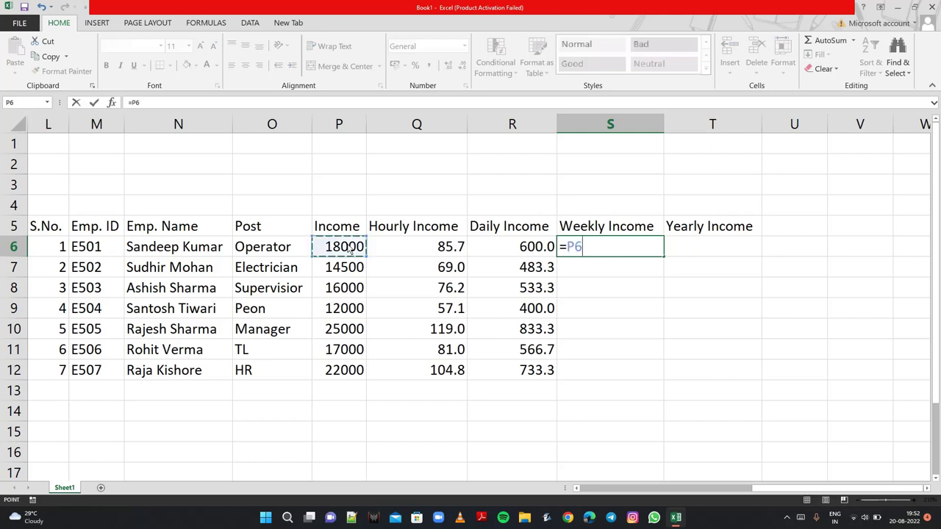
text(/3)
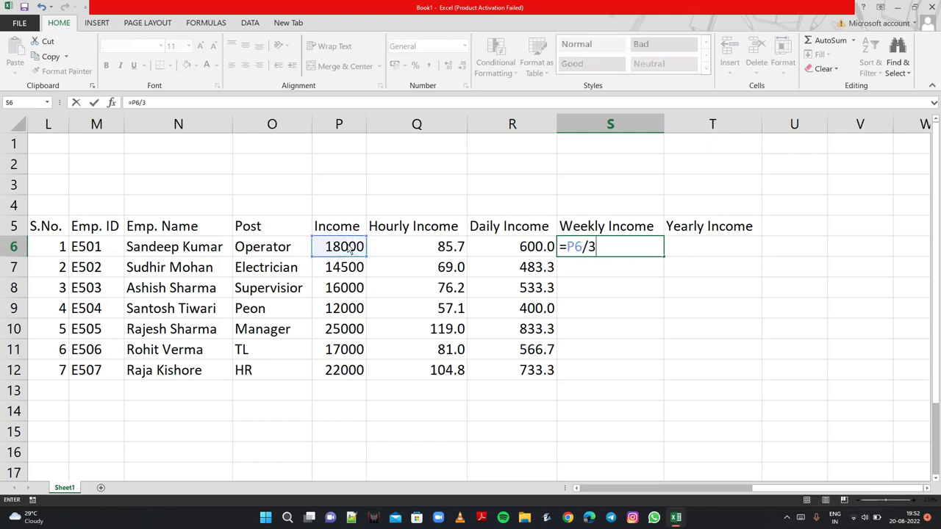
text(0*)
text(7)
key(Return)
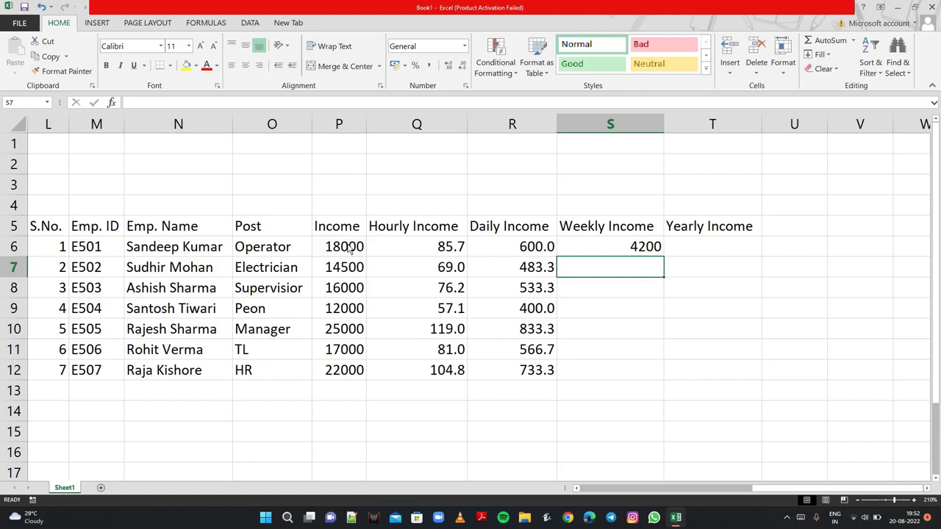
text(=)
click(343, 270)
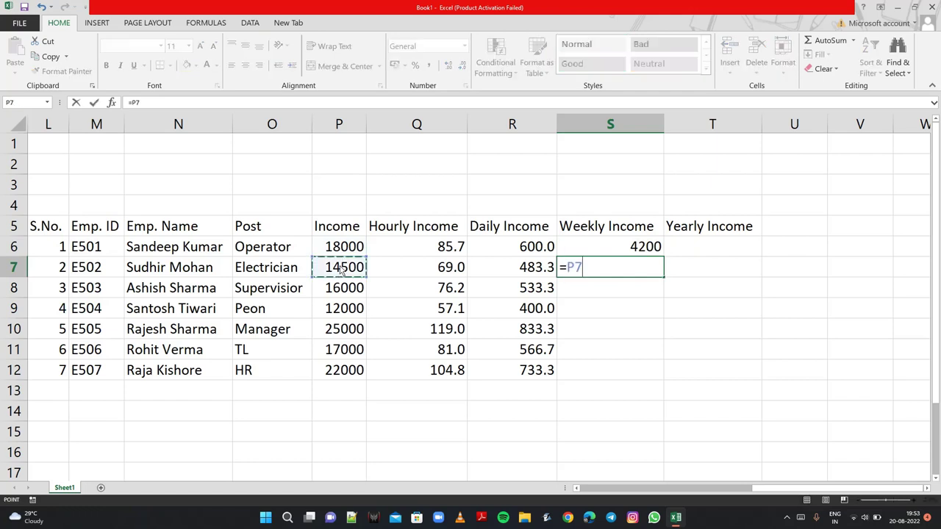
text(/3)
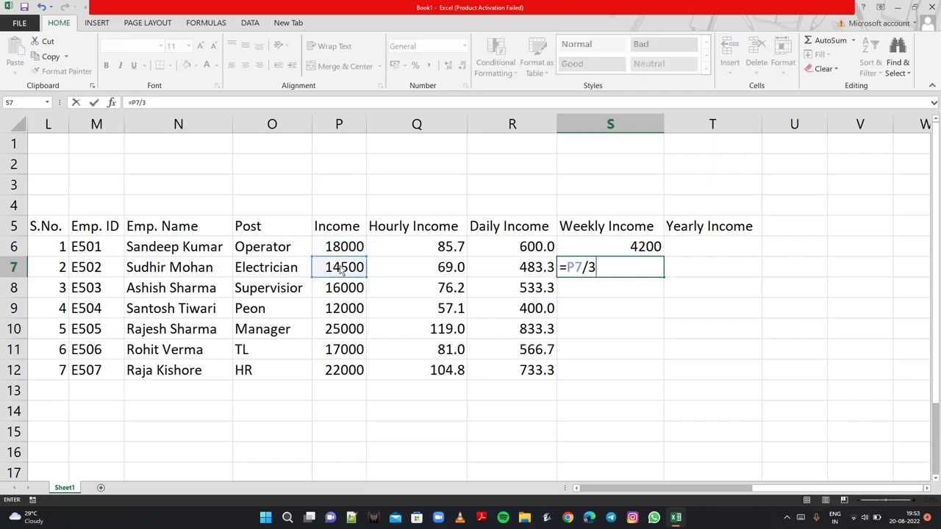
text(0*)
text(7)
key(Return)
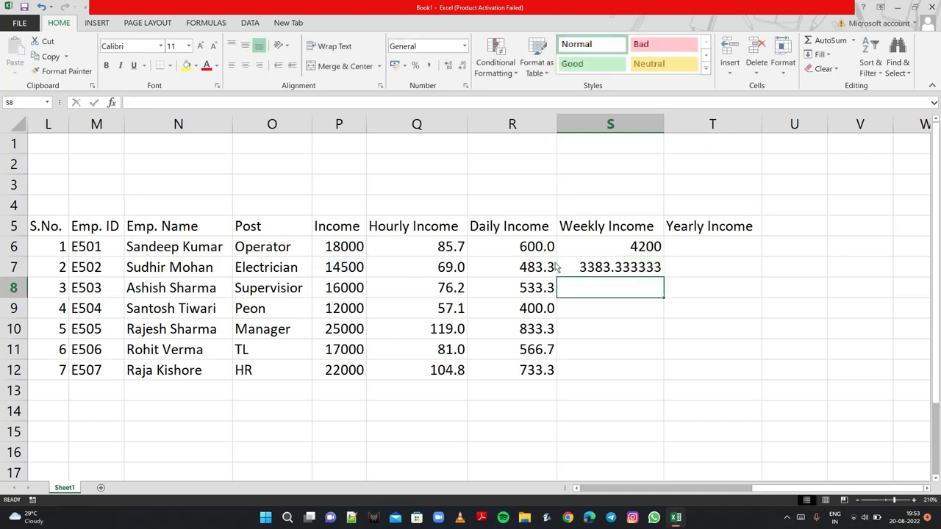
Copy the Weekly Income formulas from S6:S7 down to S12, shown to one decimal (4200.0–5133.3).
drag(573, 254, 593, 283)
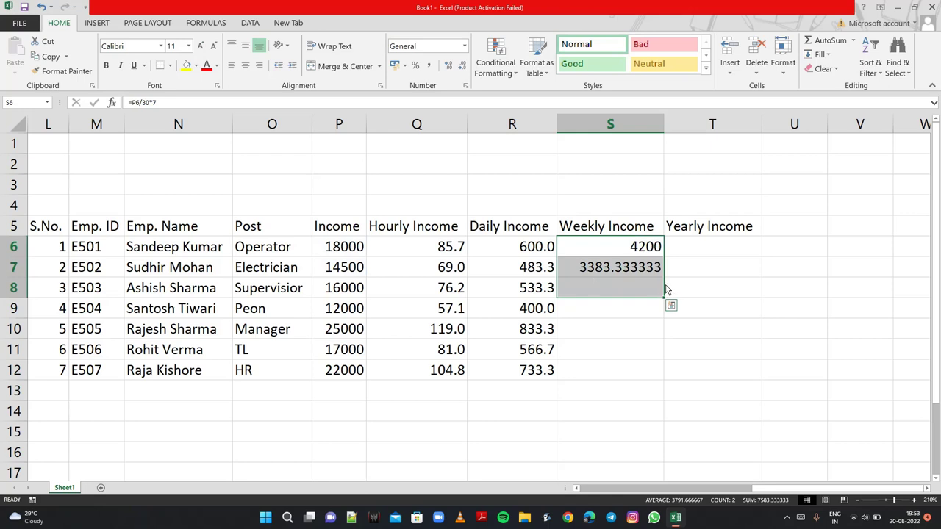
mouse_move(667, 294)
mouse_down()
mouse_move(670, 283)
mouse_move(656, 378)
mouse_up()
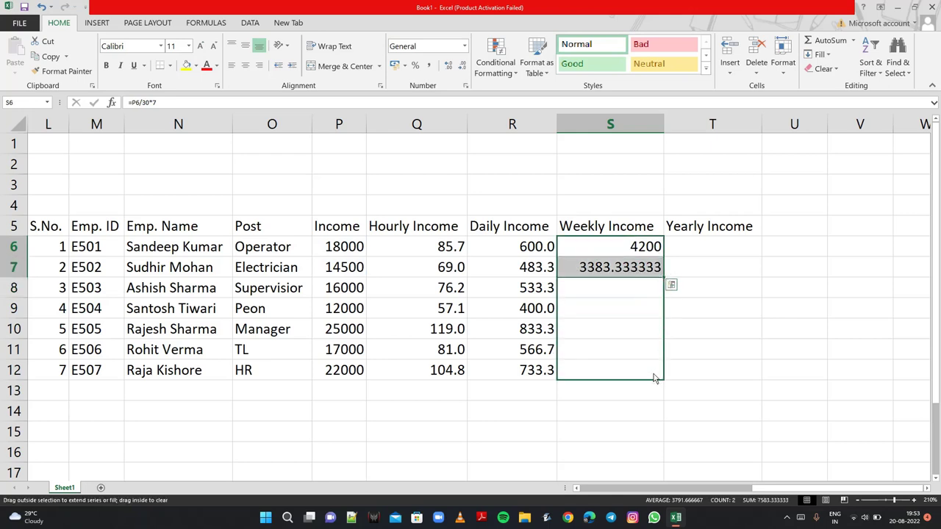
click(462, 66)
click(464, 66)
click(463, 66)
click(464, 65)
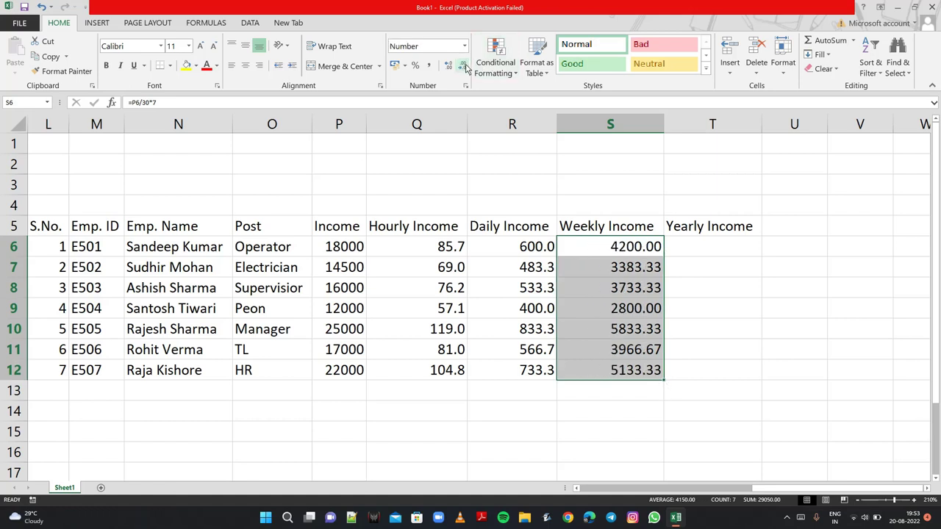
click(464, 65)
click(717, 253)
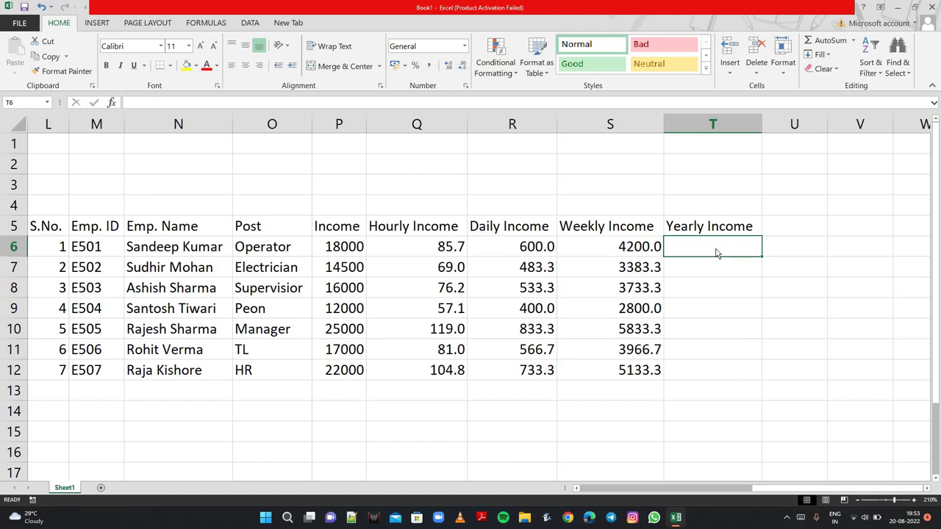
Enter the Yearly Income formulas =P6*12 in T6 and =P7*12 in T7.
text(=)
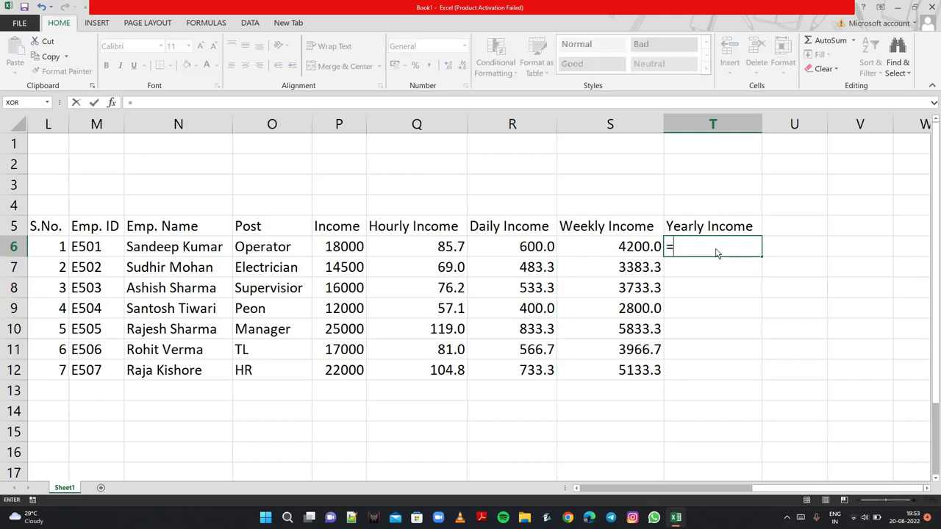
click(335, 250)
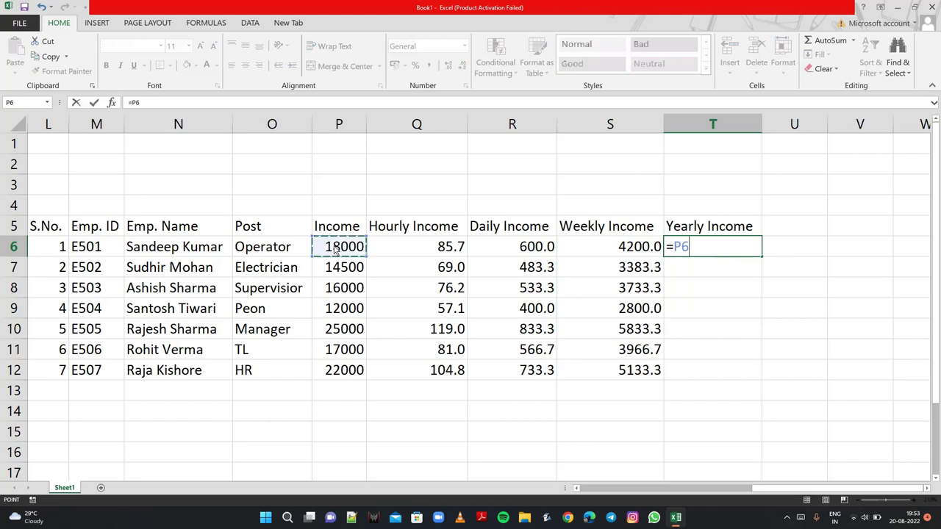
text(*1)
text(2)
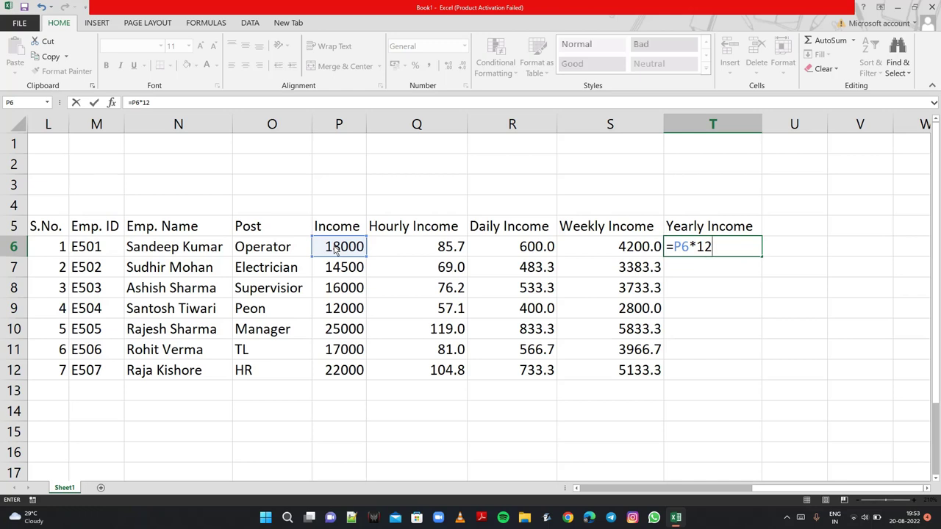
key(Return)
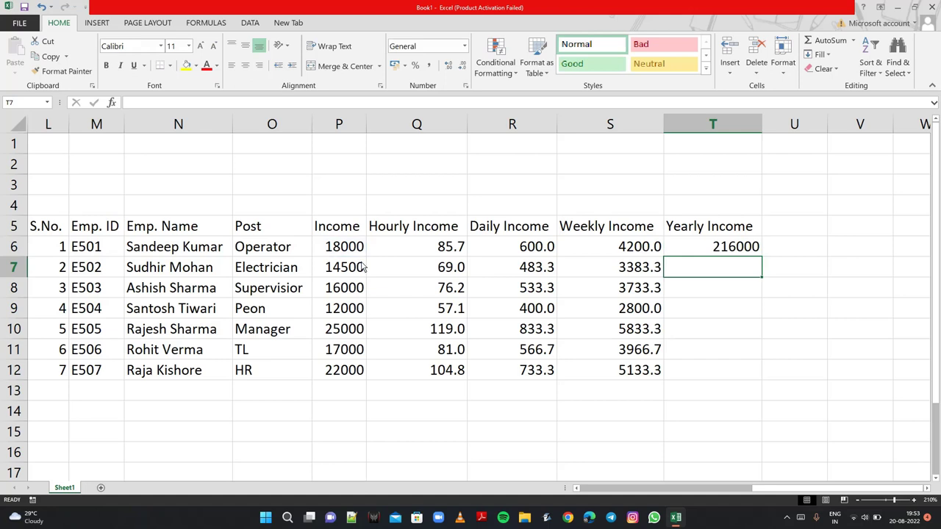
text(=)
click(351, 269)
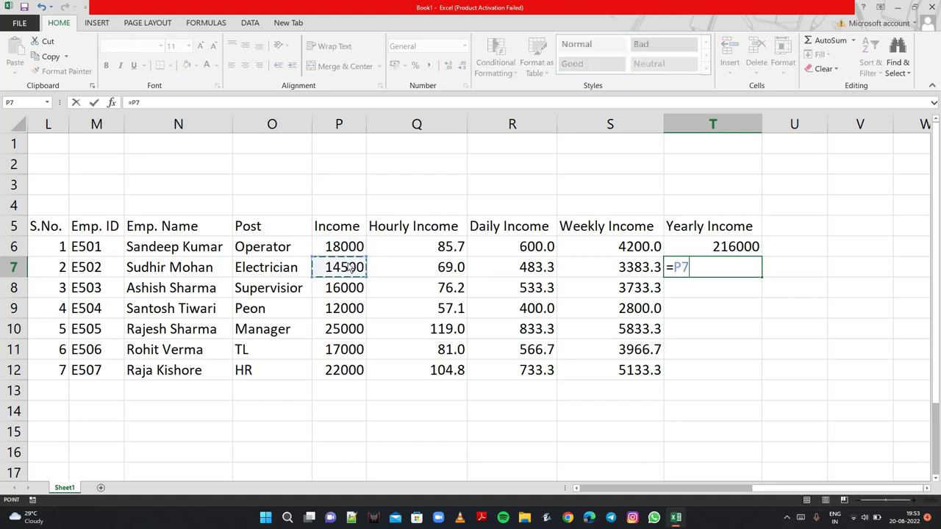
text(*12)
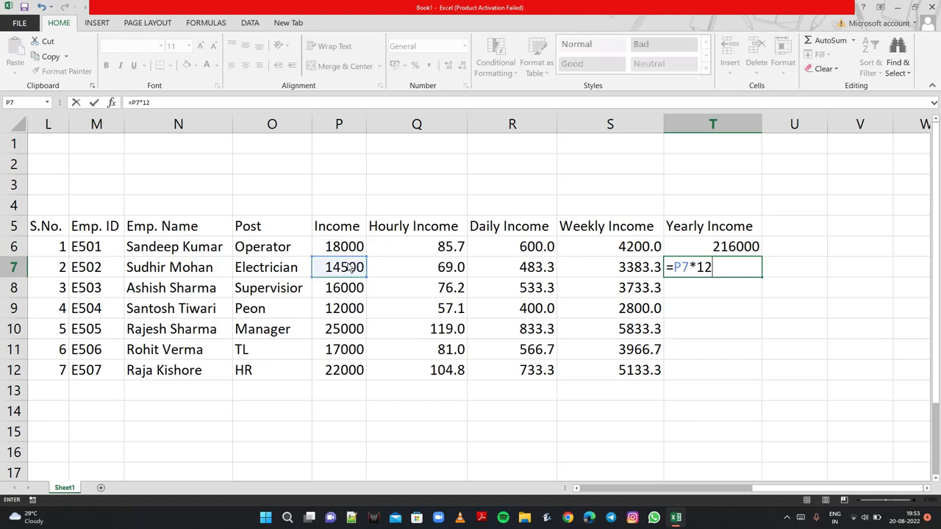
key(Return)
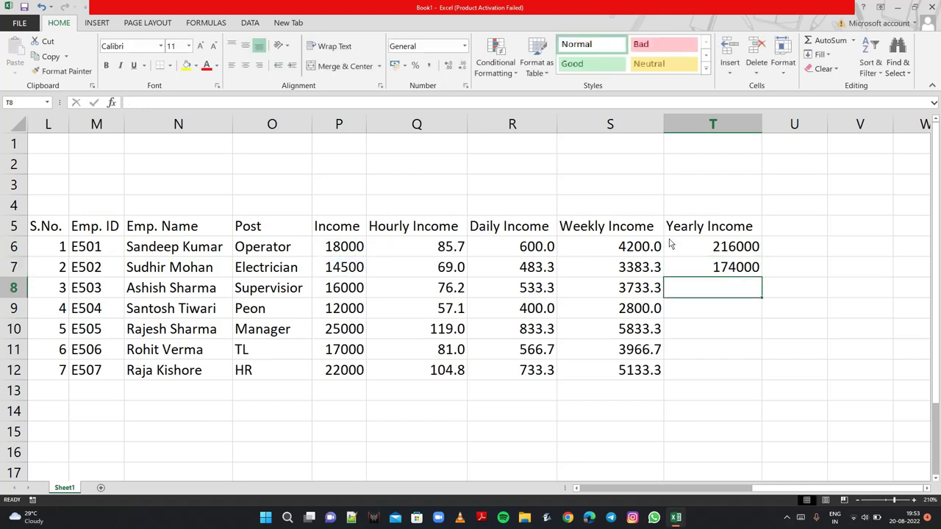
Fill the Yearly Income formula down to T12, from 216000 through 264000.
drag(672, 250, 691, 269)
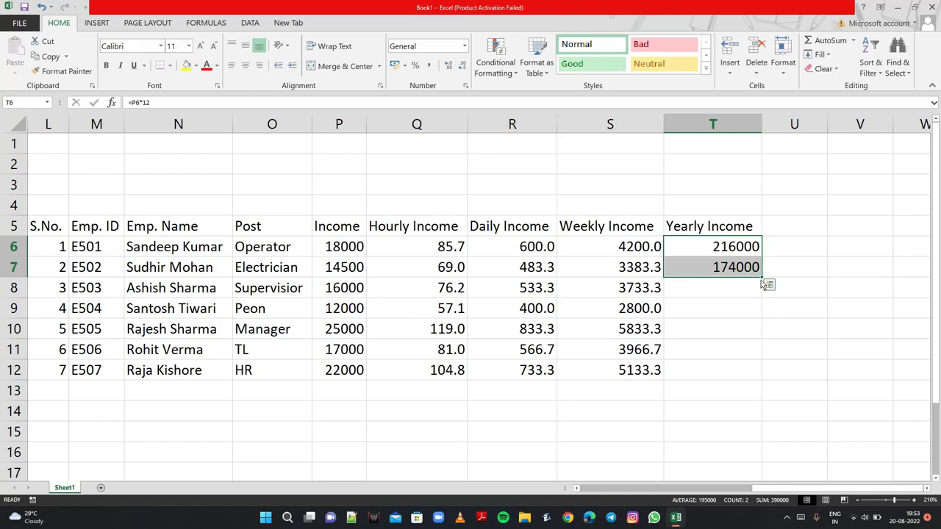
drag(762, 278, 761, 376)
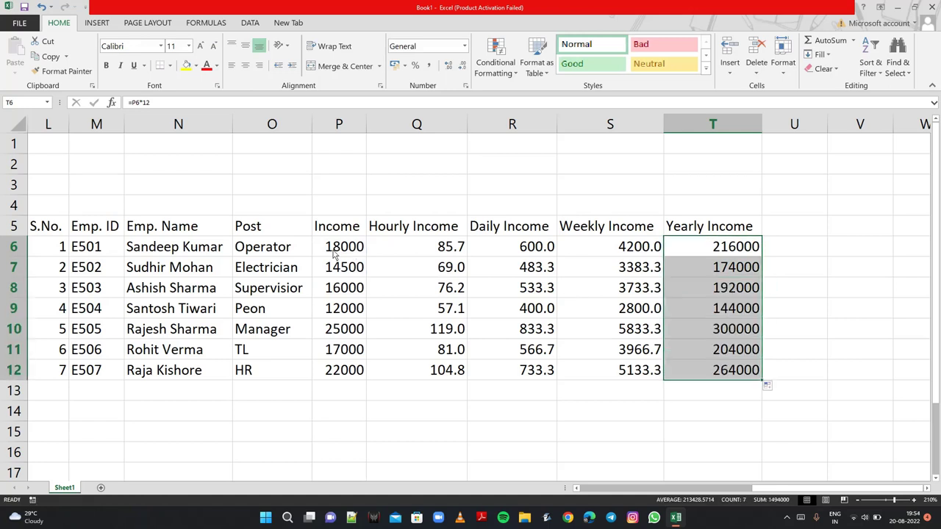
mouse_move(322, 247)
mouse_down()
mouse_move(606, 351)
mouse_move(738, 373)
mouse_up()
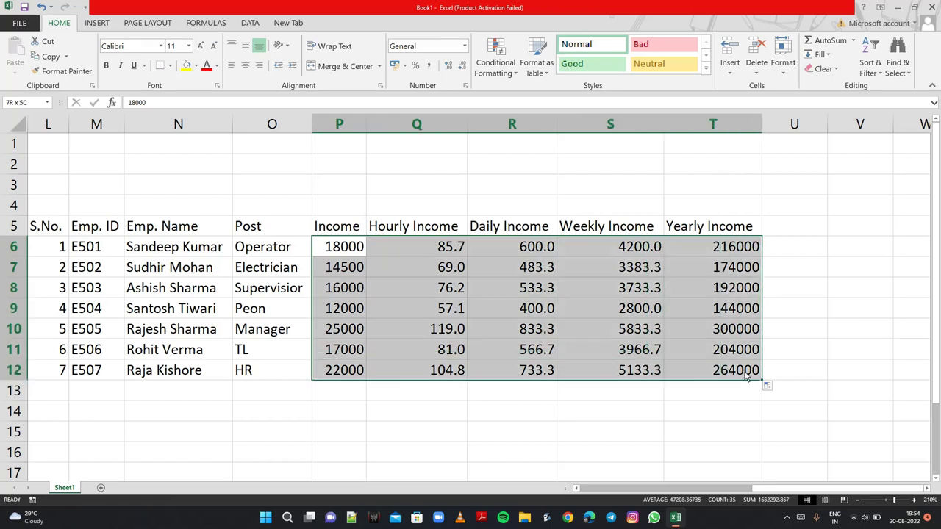
Apply thousands separators to all income figures P6:T12 and cut Daily Income to one decimal.
click(432, 67)
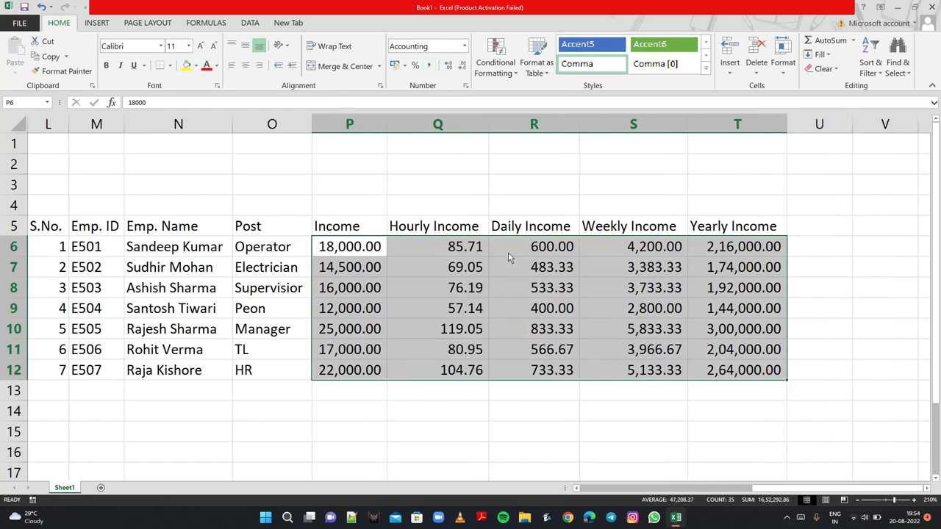
mouse_move(510, 253)
mouse_down()
mouse_move(524, 290)
mouse_move(528, 371)
mouse_up()
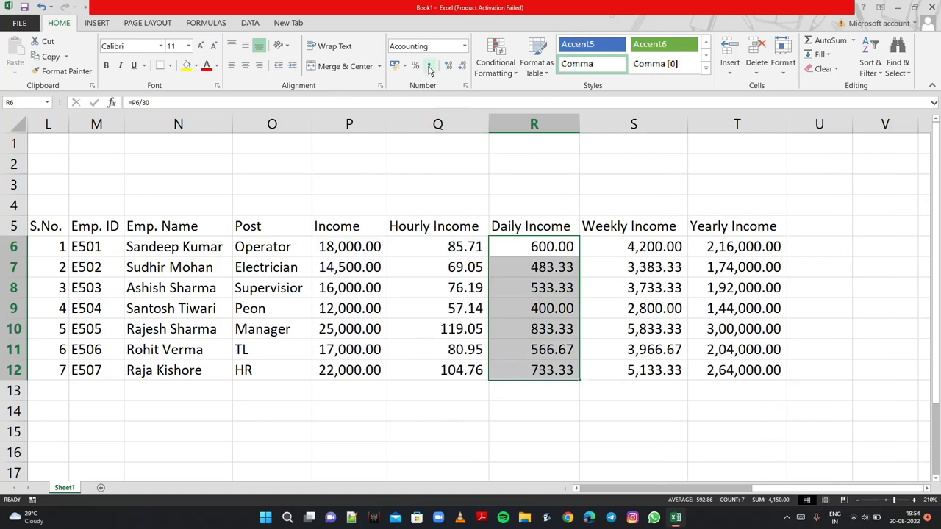
click(430, 66)
click(459, 67)
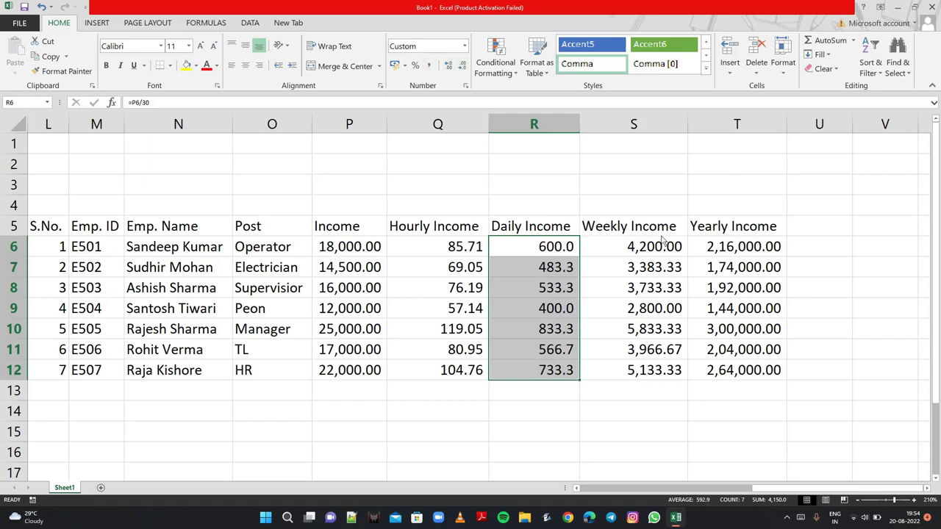
Reduce the Weekly Income figures S6:S12 to one decimal place.
drag(607, 252, 655, 380)
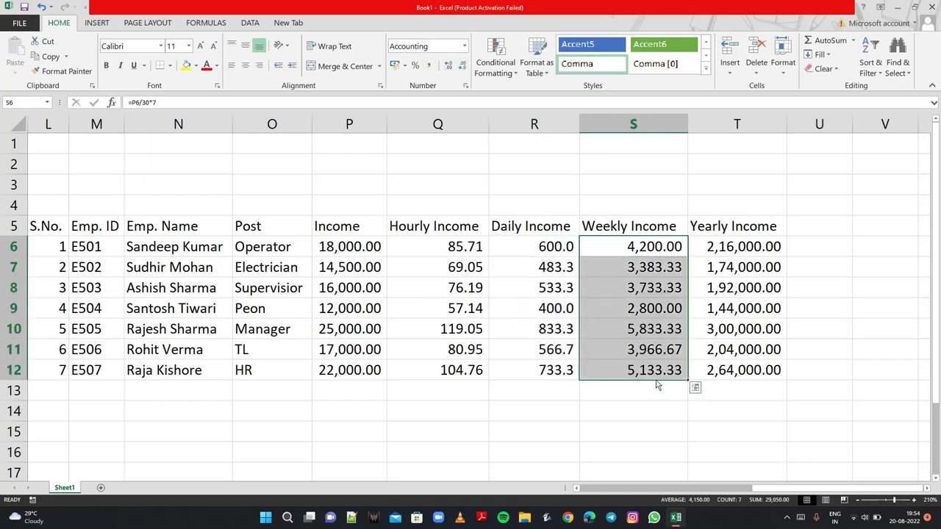
click(463, 67)
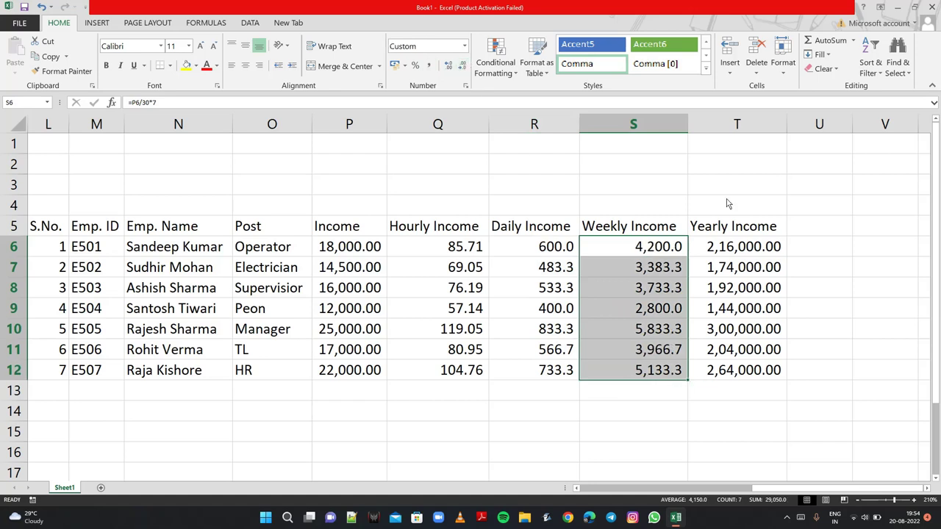
click(825, 263)
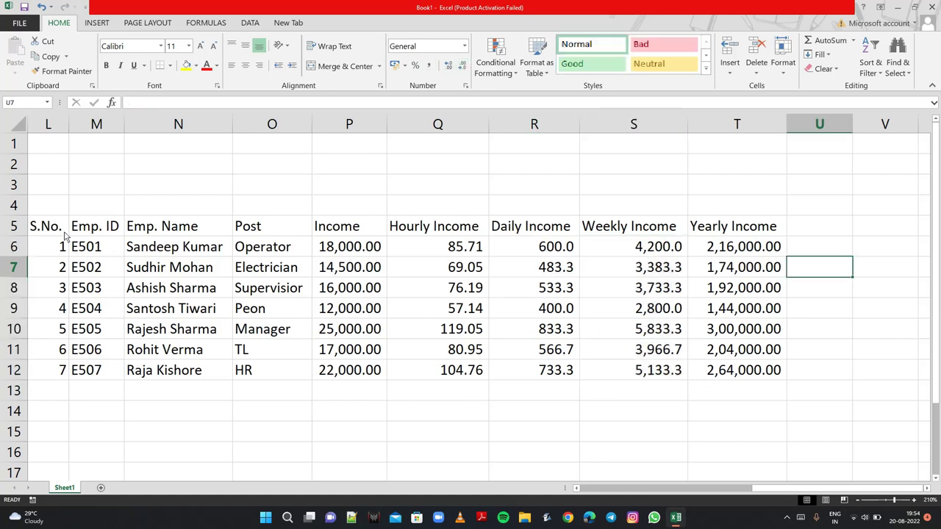
Format the header row L5:T5 as yellow text on a black fill.
drag(58, 231, 714, 234)
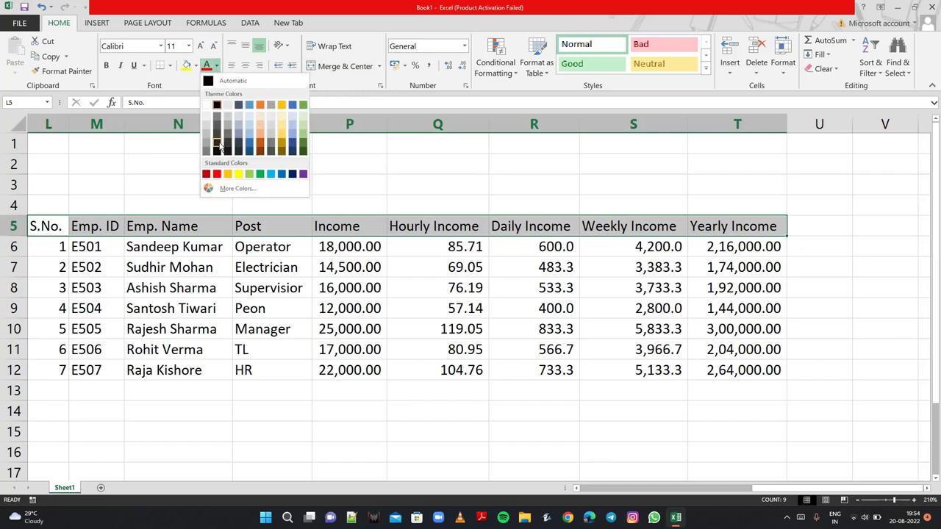
click(238, 174)
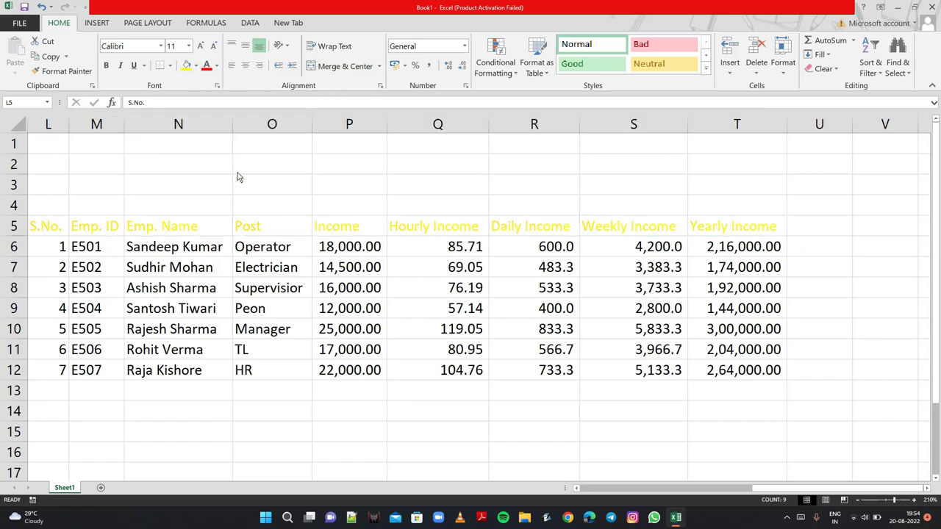
click(195, 66)
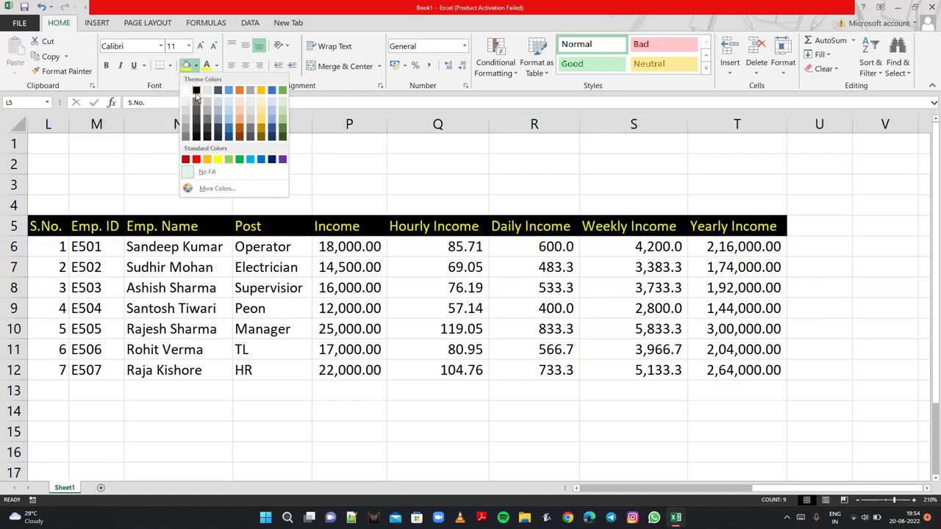
click(196, 91)
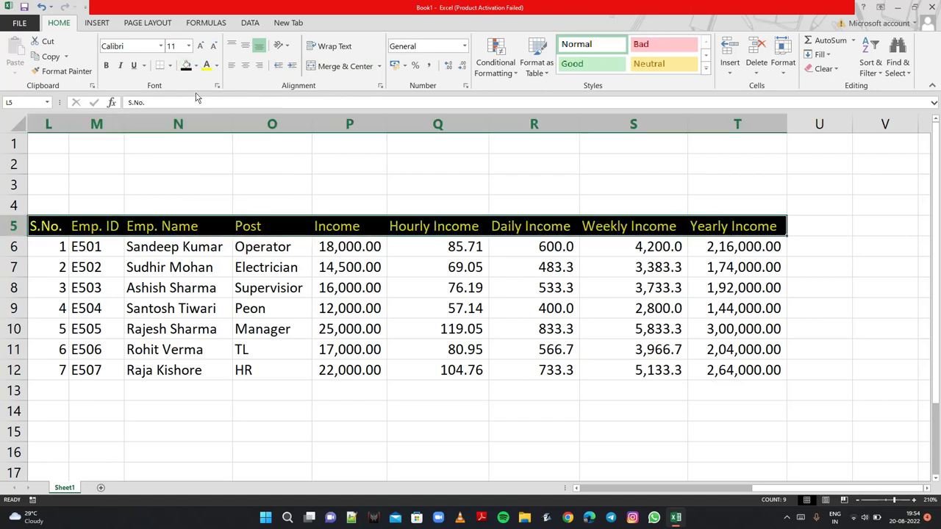
click(37, 252)
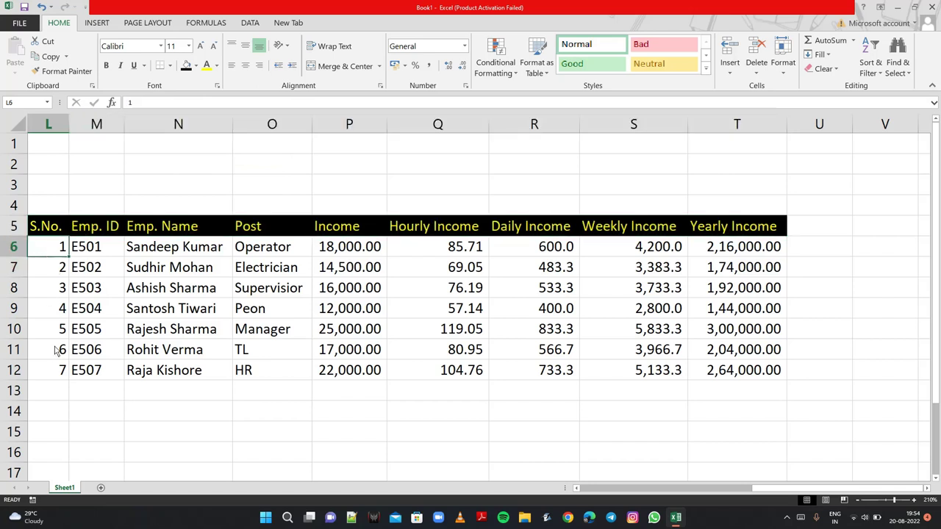
drag(49, 252, 48, 371)
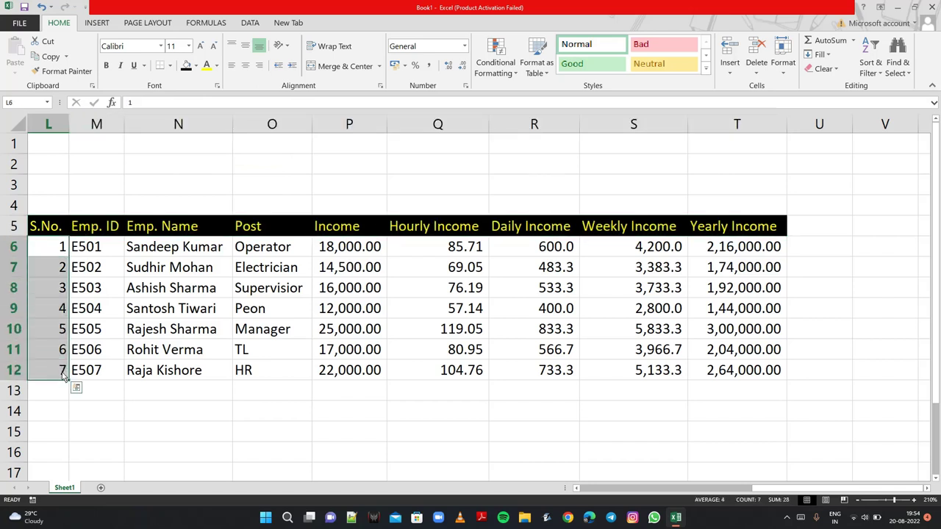
Make the S.No. values L6:L12 red text on a black fill.
click(216, 67)
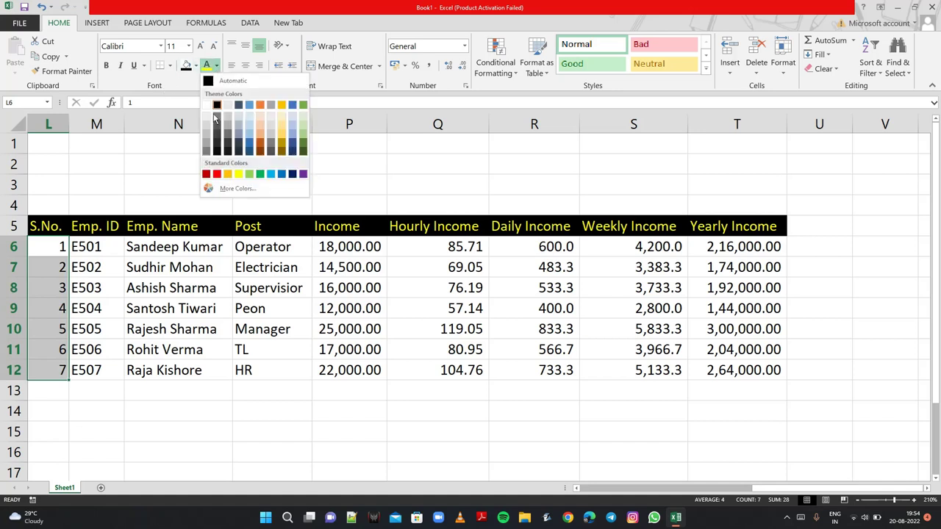
click(207, 174)
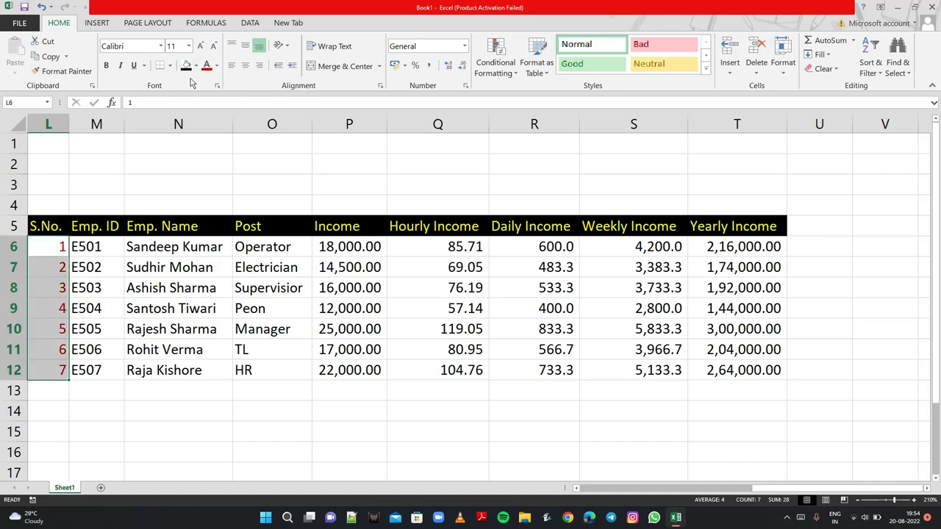
click(187, 67)
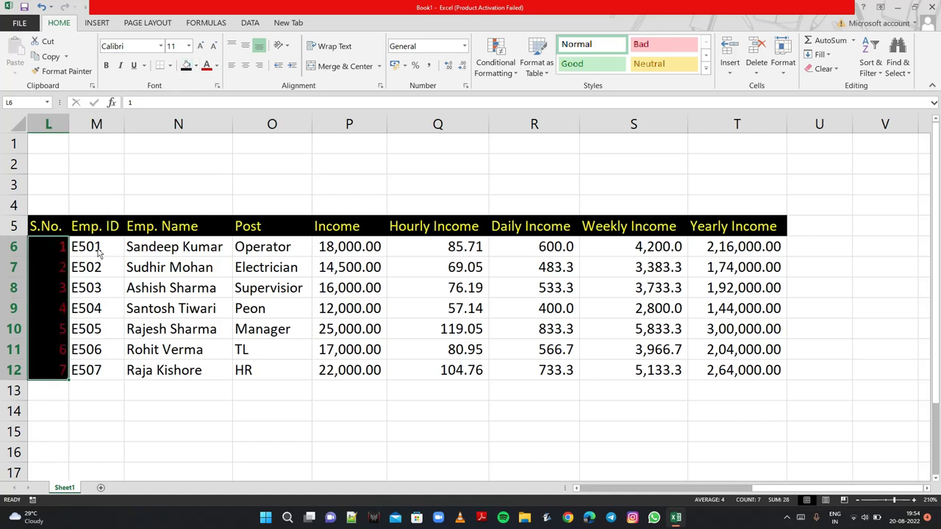
Give the Emp. ID values M6:M12 a yellow fill with red text.
drag(100, 252, 95, 370)
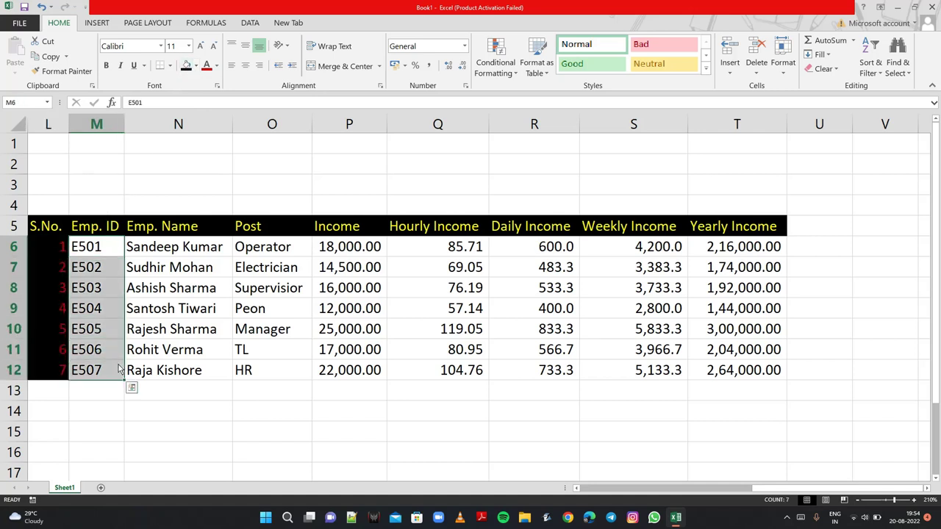
click(196, 66)
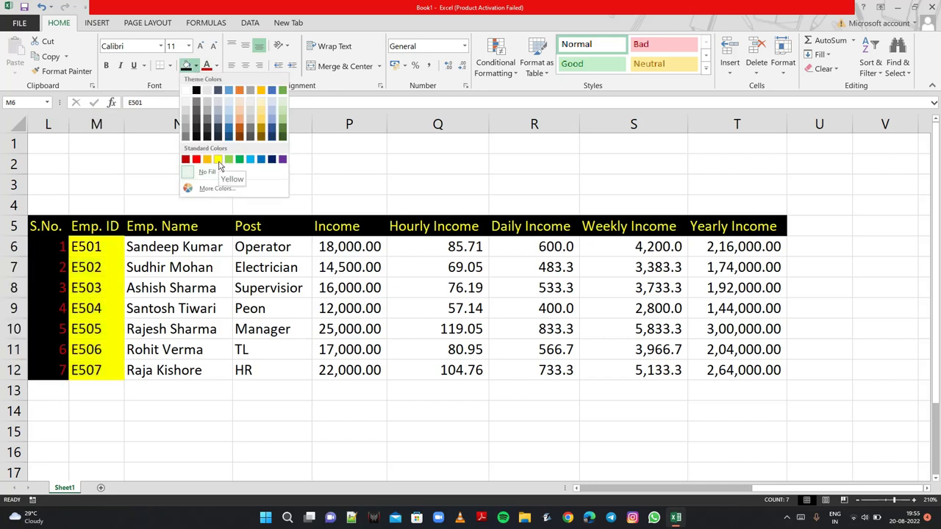
click(218, 165)
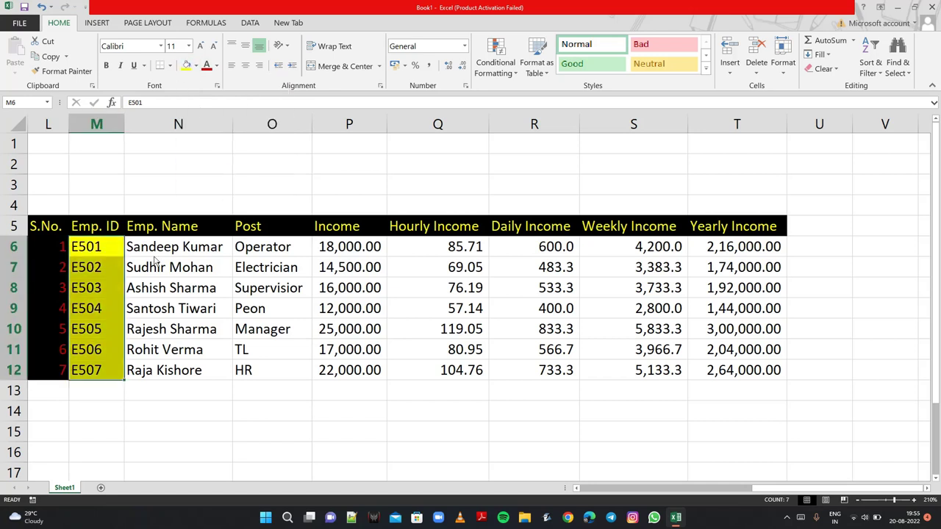
click(216, 66)
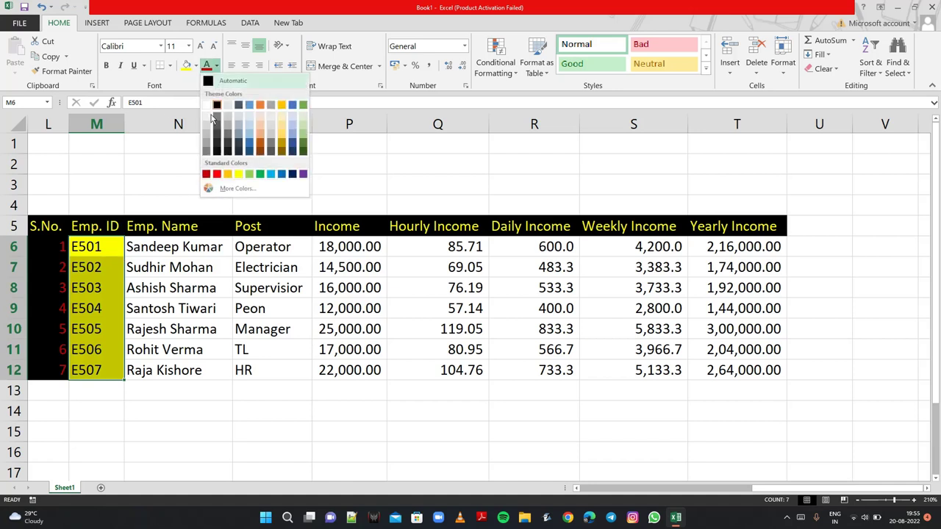
click(216, 175)
mouse_move(140, 249)
mouse_down()
mouse_move(192, 378)
mouse_move(249, 370)
mouse_up()
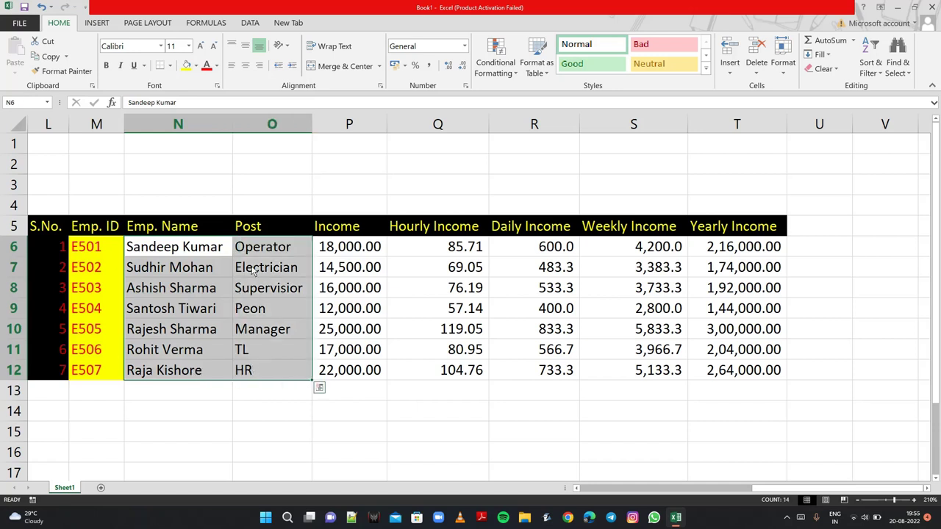
Give the Emp. Name and Post cells N6:O12 a blue fill with dark blue text.
click(196, 65)
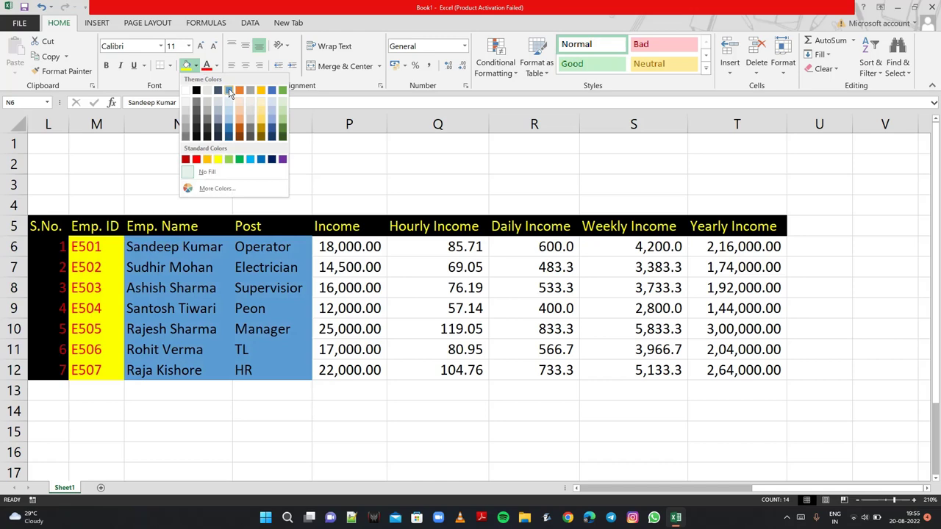
click(228, 91)
click(216, 65)
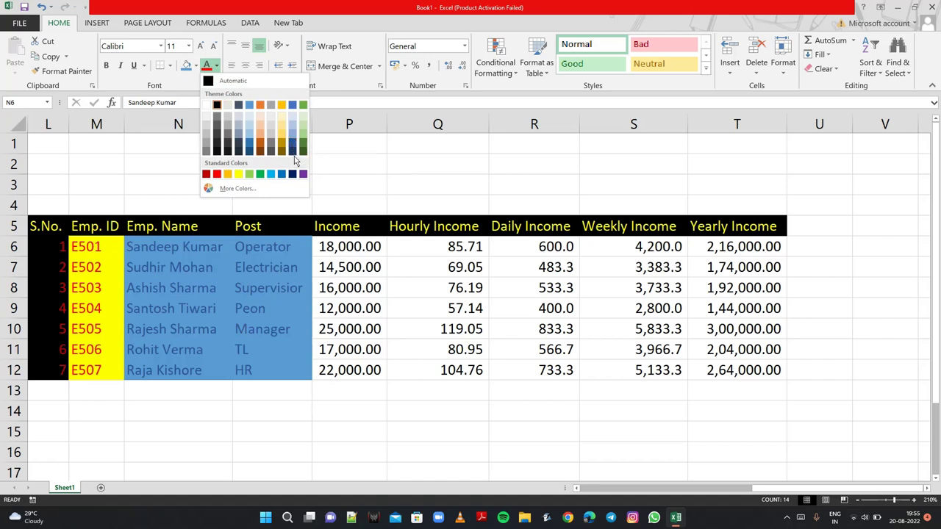
click(293, 153)
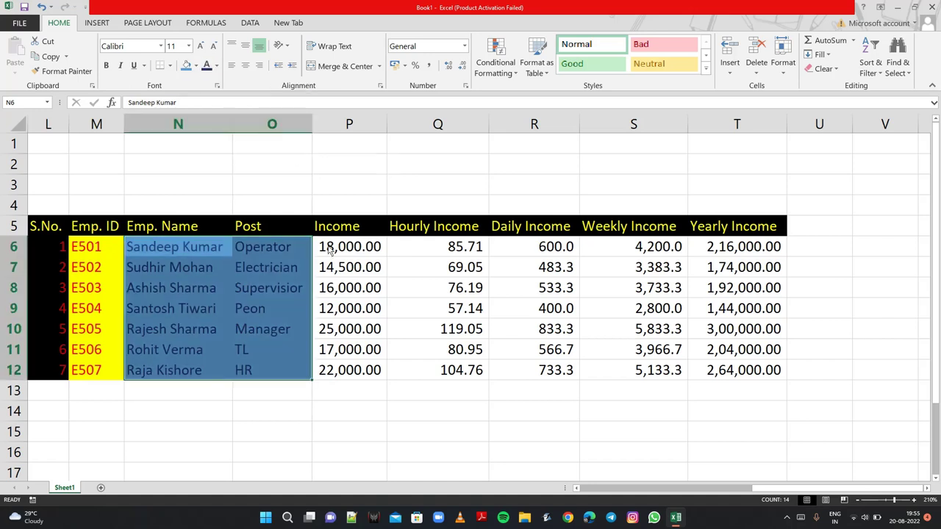
Format the Income values P6:P12 as yellow text on a black fill.
mouse_move(345, 247)
mouse_down()
mouse_move(430, 361)
mouse_move(376, 370)
mouse_up()
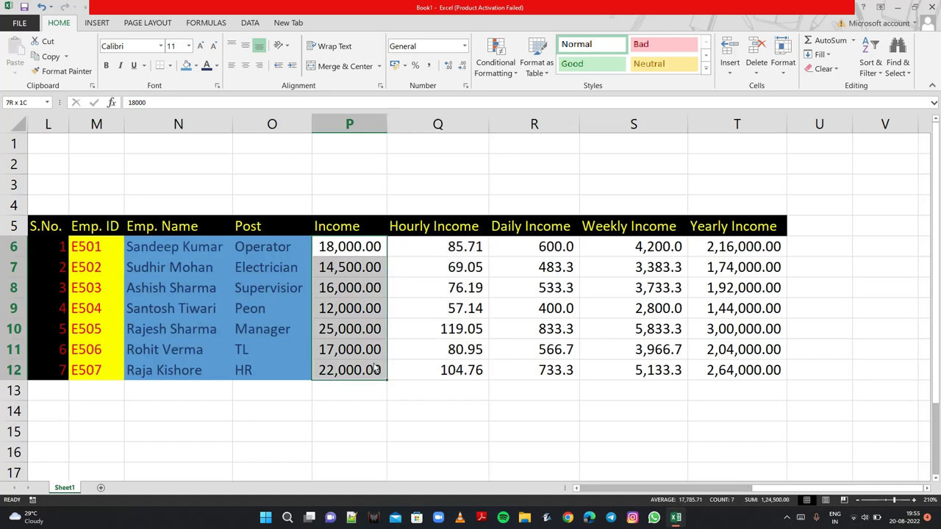
click(217, 66)
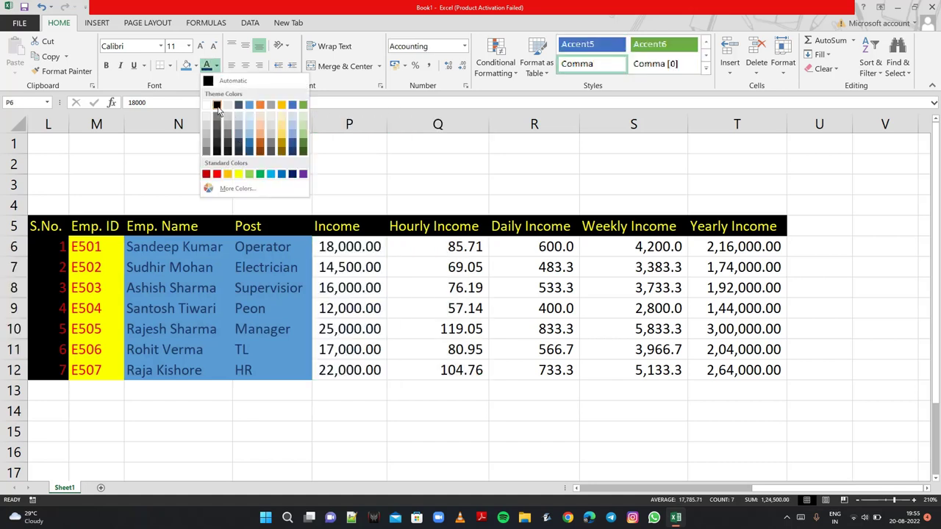
click(216, 106)
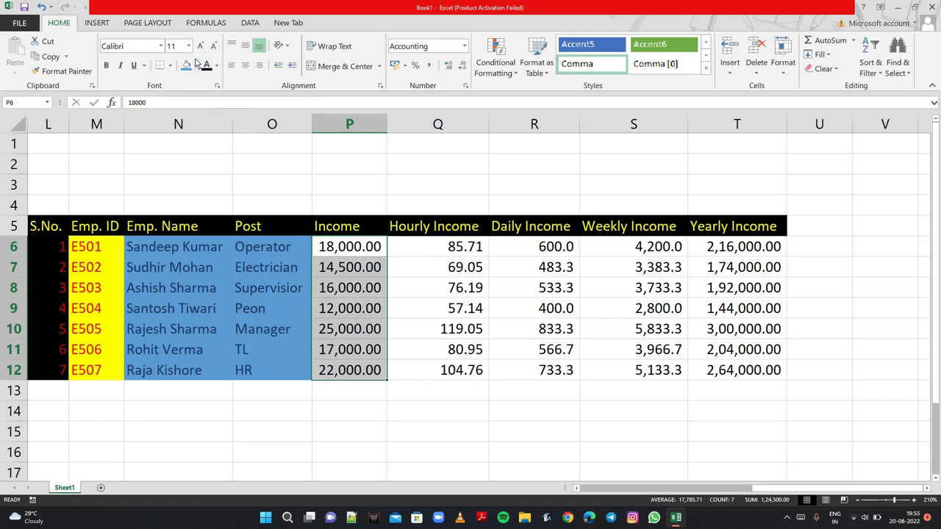
click(196, 64)
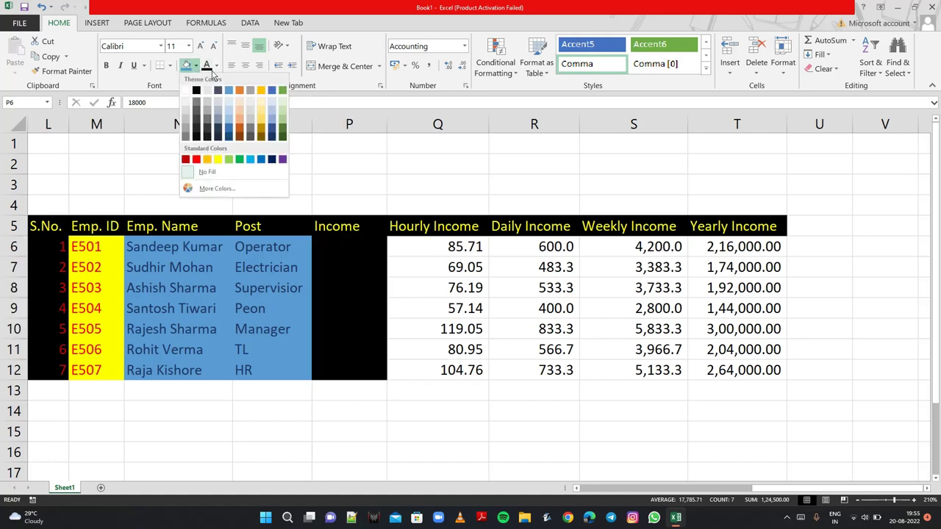
click(196, 90)
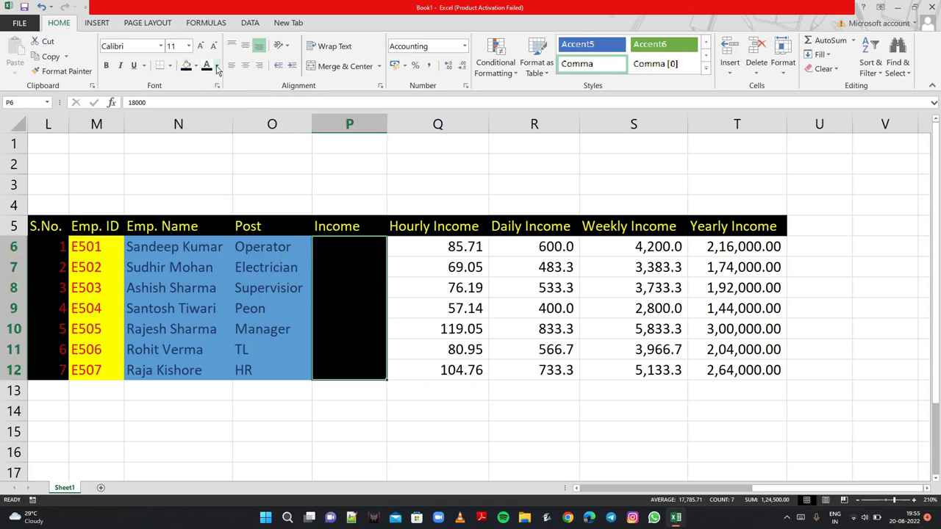
click(217, 66)
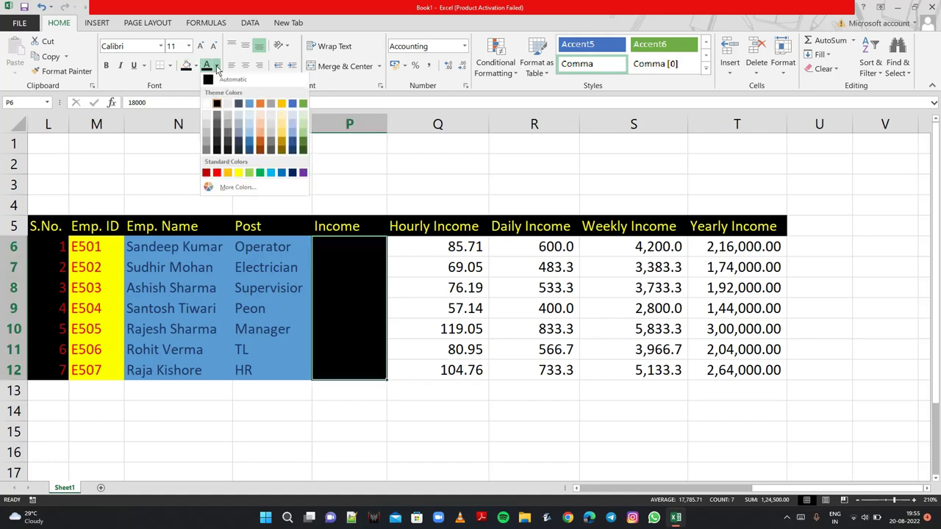
click(239, 175)
Make the Hourly to Weekly Income values Q6:S12 dark blue text on an orange fill.
drag(406, 243, 647, 370)
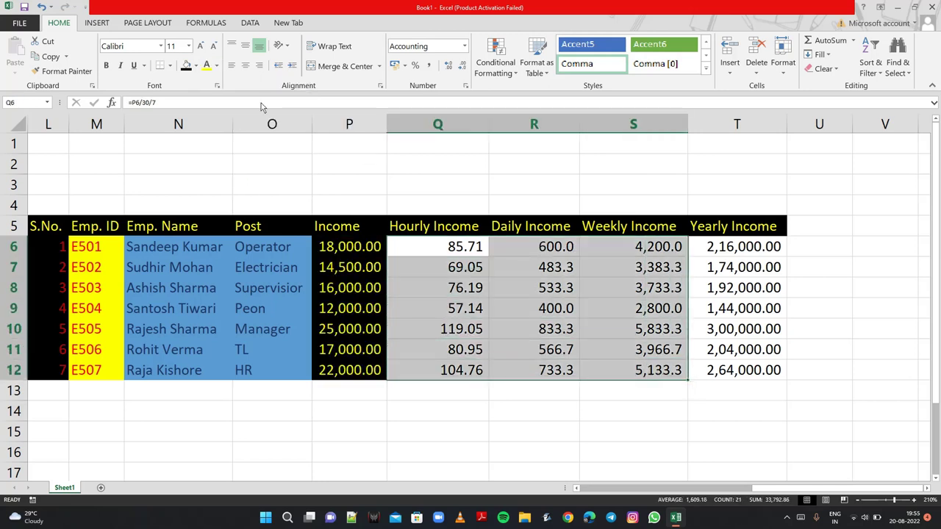
click(217, 66)
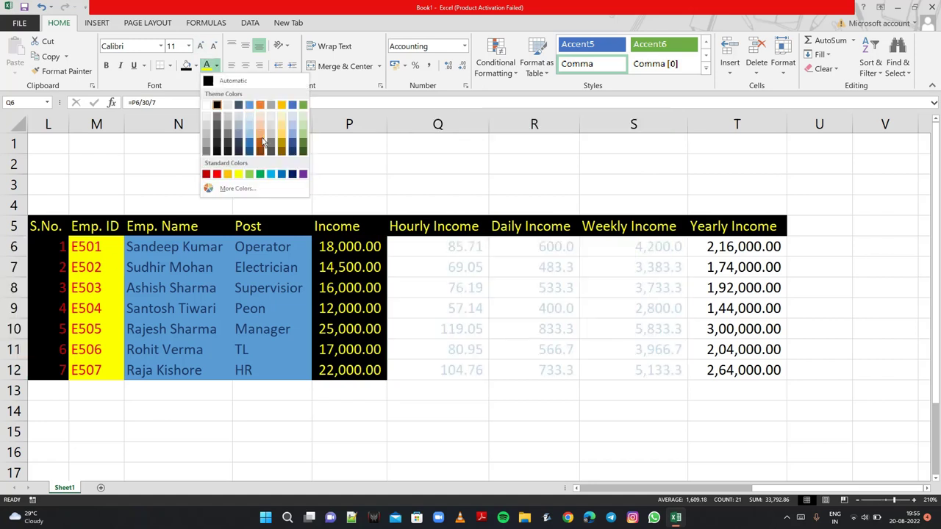
click(292, 175)
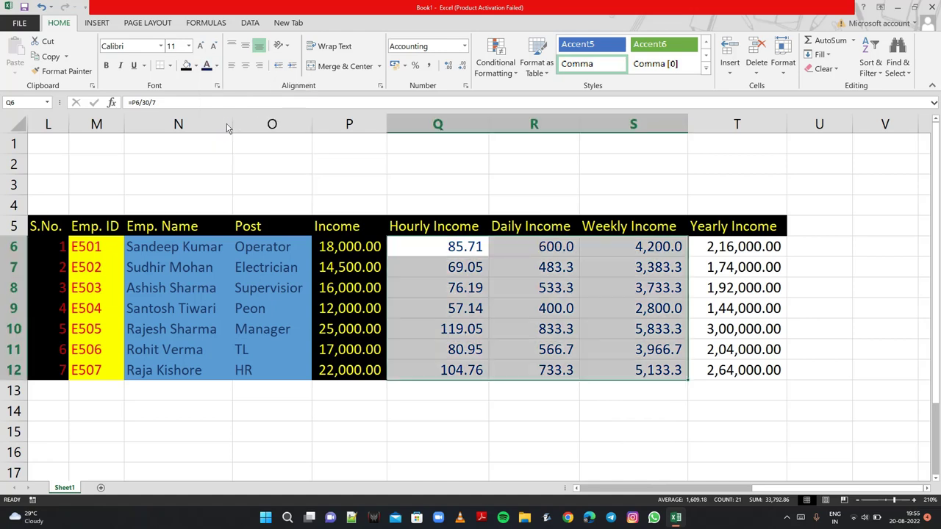
click(195, 66)
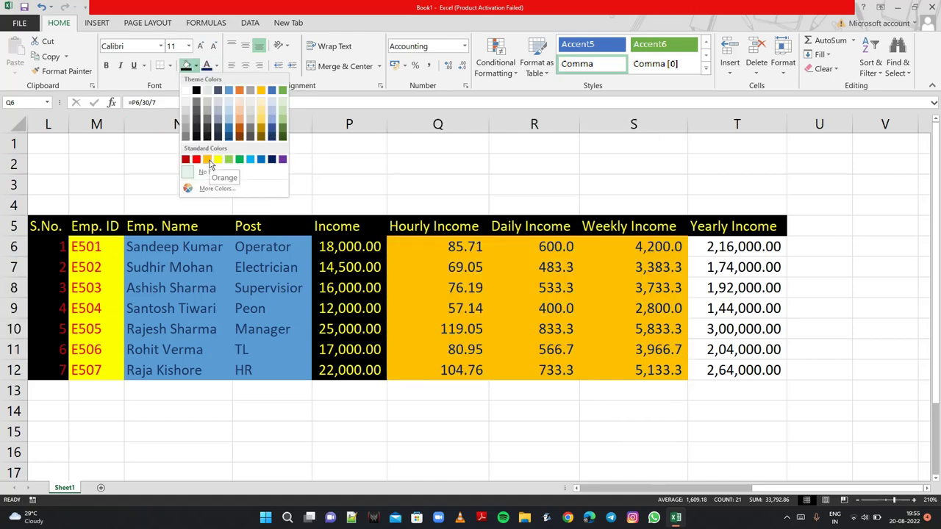
click(208, 160)
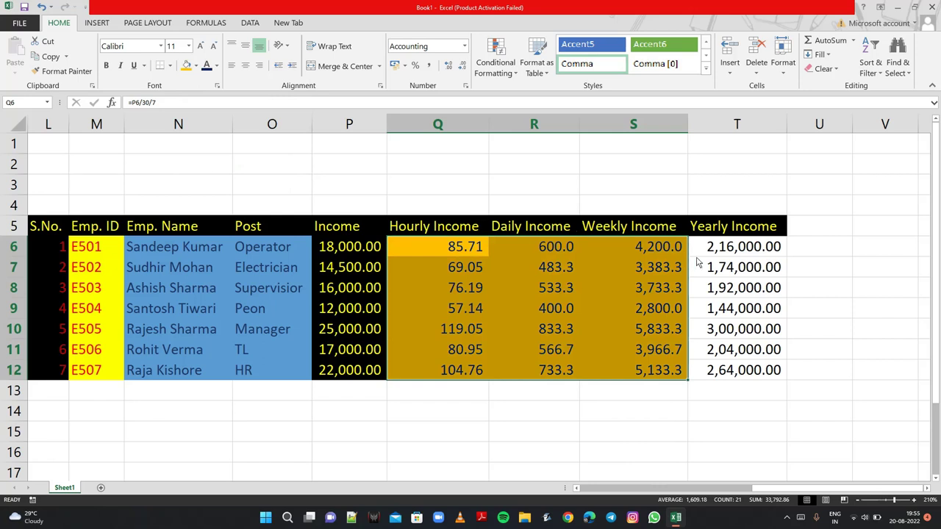
drag(705, 246, 735, 370)
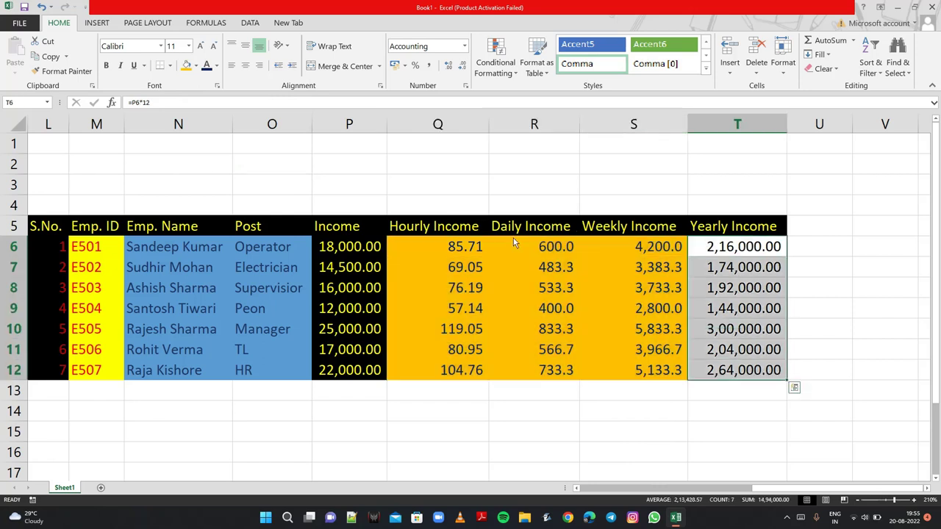
Give the Yearly Income values a black fill with yellow font.
click(196, 65)
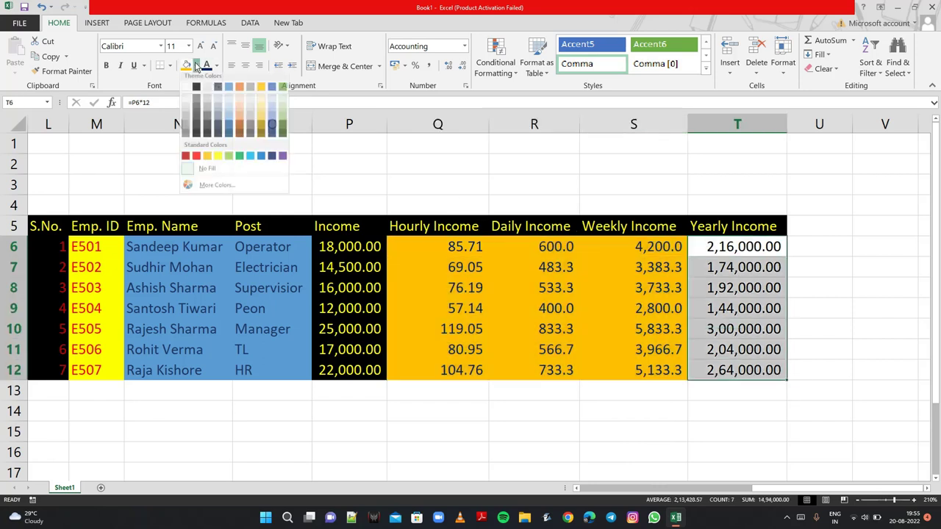
click(196, 92)
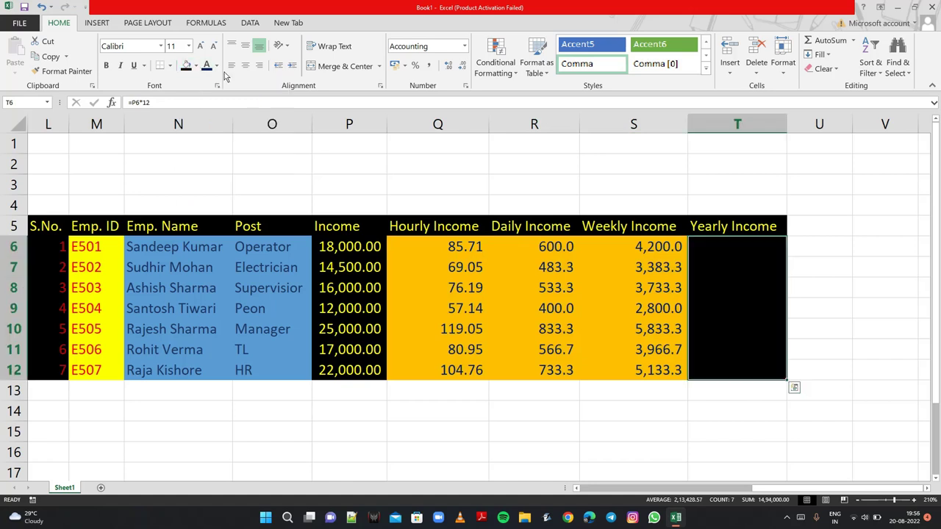
click(216, 65)
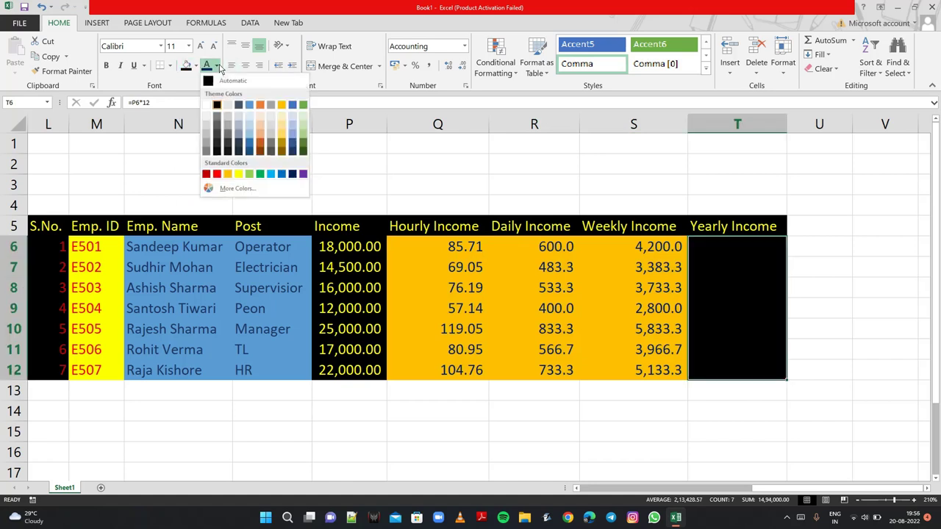
click(238, 174)
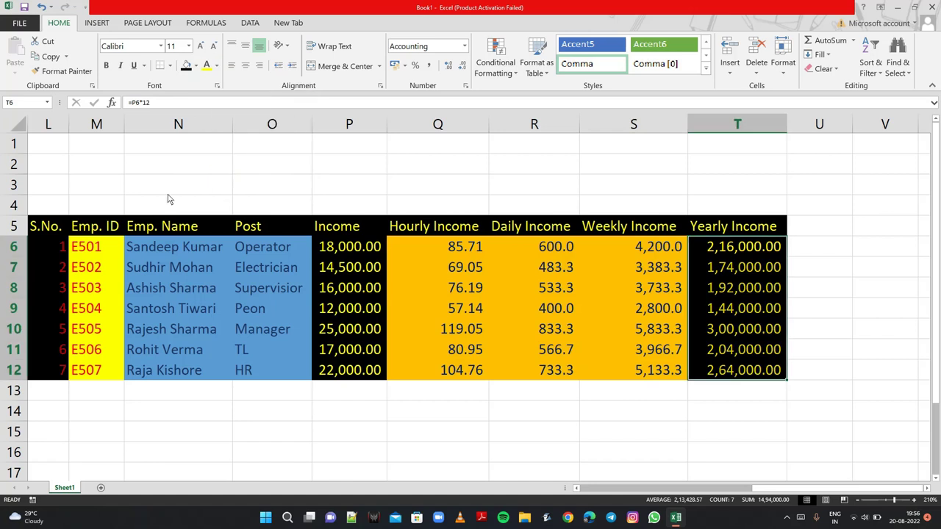
Bold the header row from S.No. to Yearly Income.
click(49, 229)
key(shift+Right)
key(shift+Right)
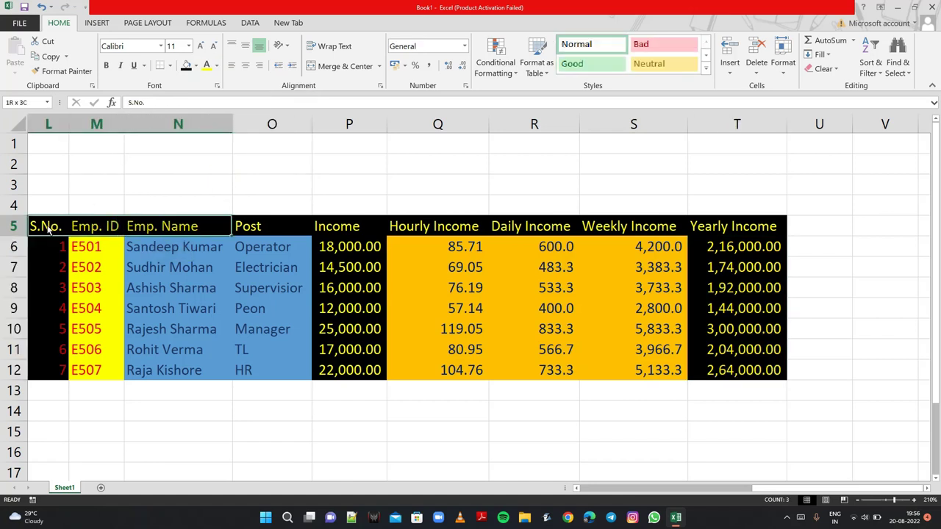
key(shift+Right)
key(shift+Right)
key(shift+Right)
key(shift+Right)
key(shift+Right)
key(shift+Right)
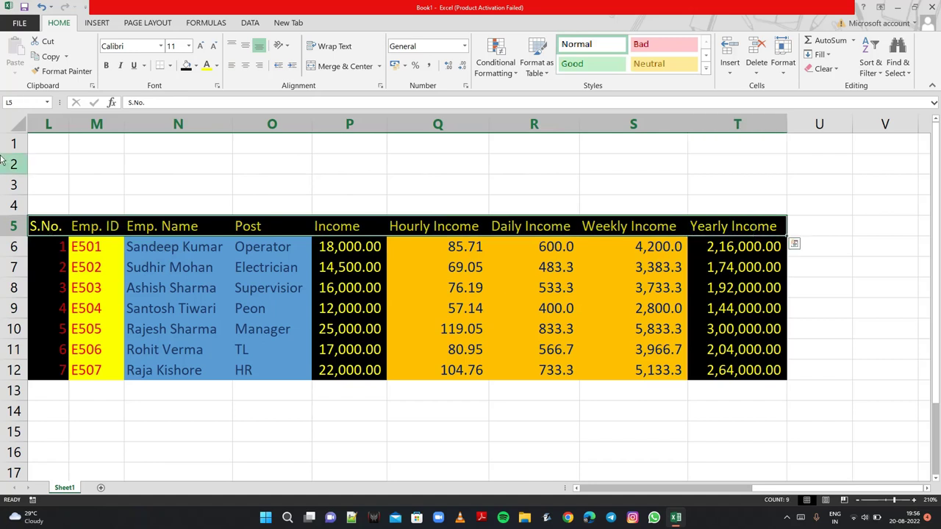
click(107, 67)
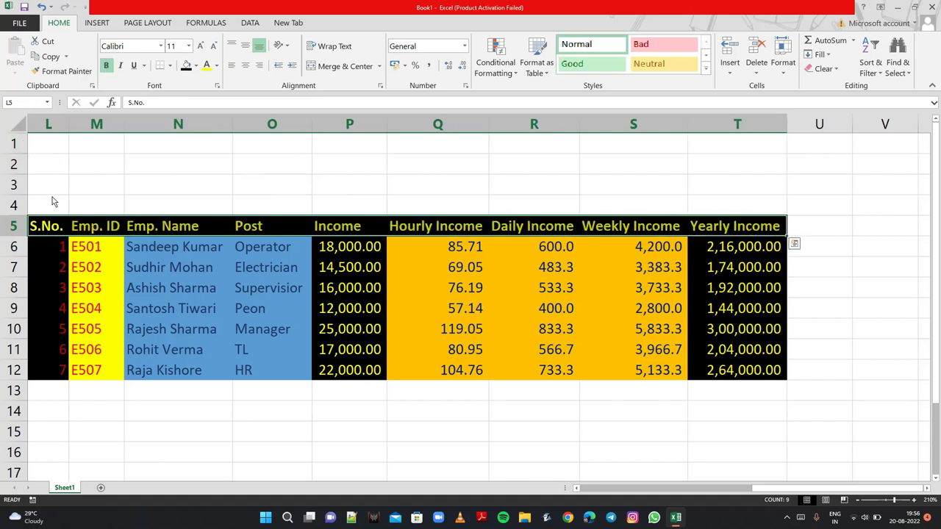
Apply All Borders to the whole table L5:T12.
key(shift+Down)
key(shift+Down)
key(shift+Down)
key(shift+Down)
key(shift+Down)
key(shift+Down)
key(shift+Down)
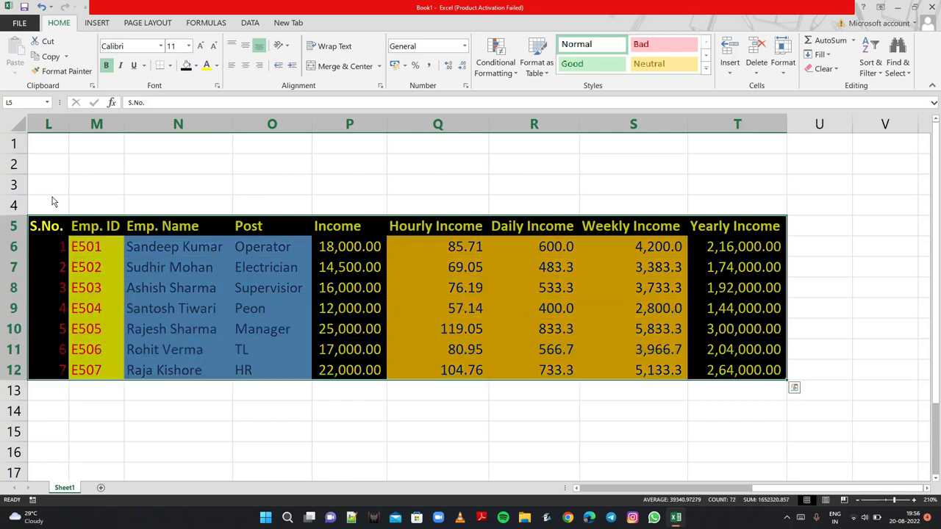
click(170, 65)
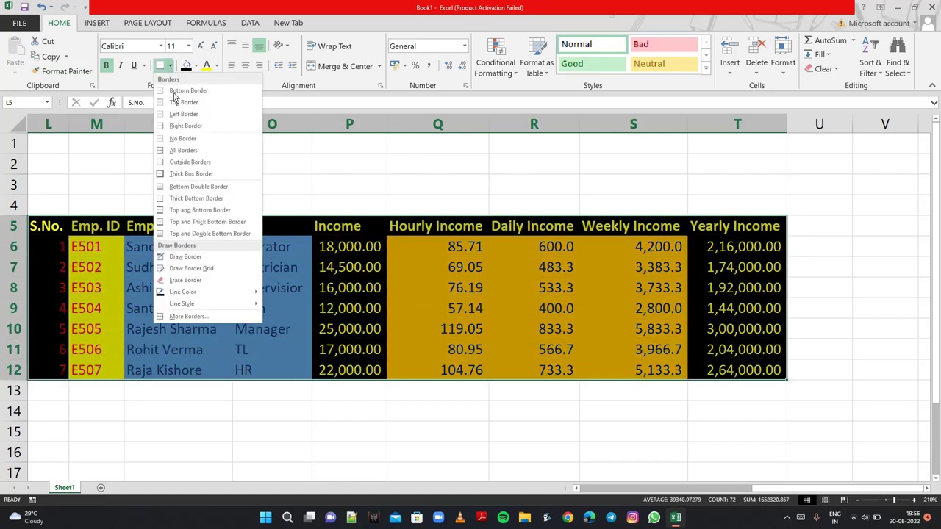
click(175, 150)
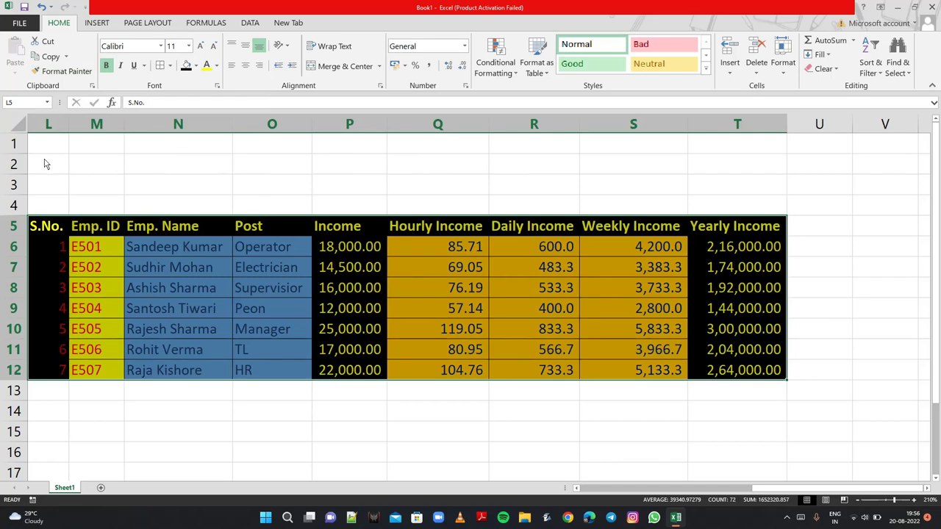
mouse_move(44, 146)
mouse_down()
mouse_move(317, 206)
mouse_move(461, 205)
mouse_up()
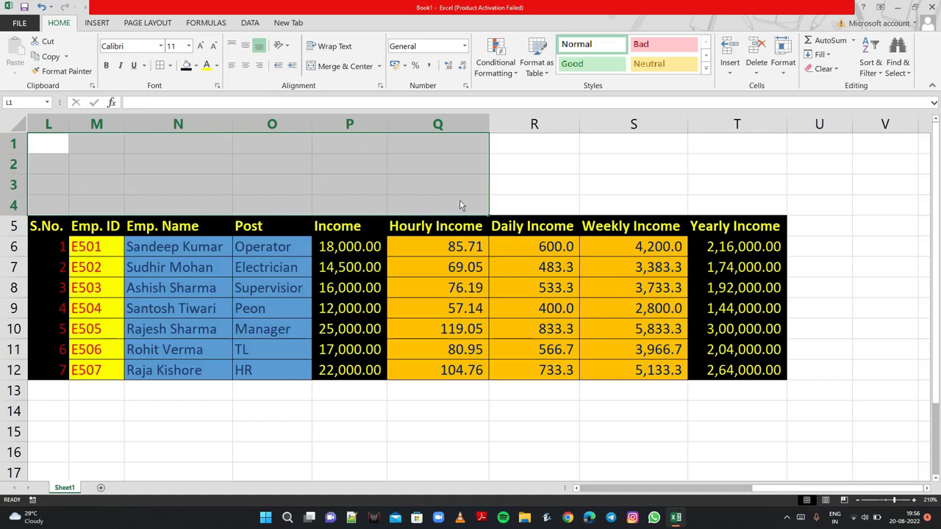
key(shift+Right)
key(shift+Right)
key(shift+Right)
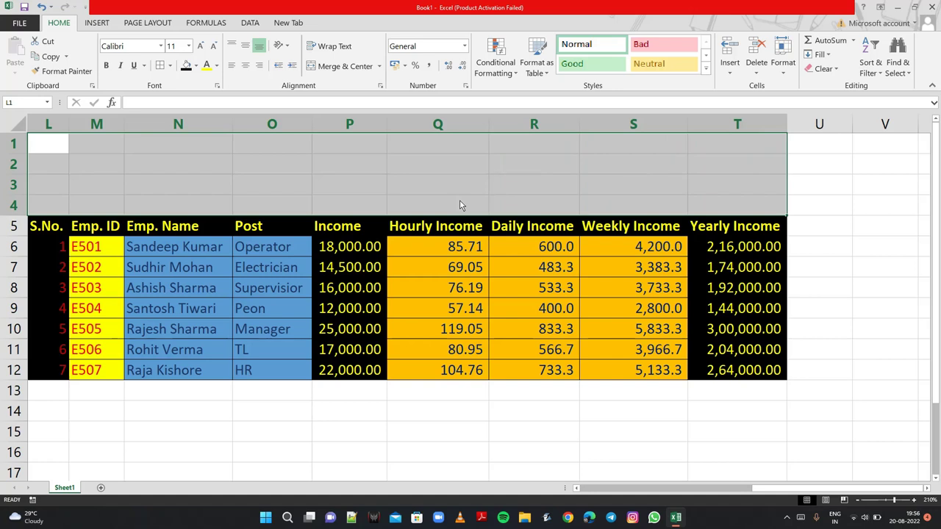
text(c)
key(BackSpace)
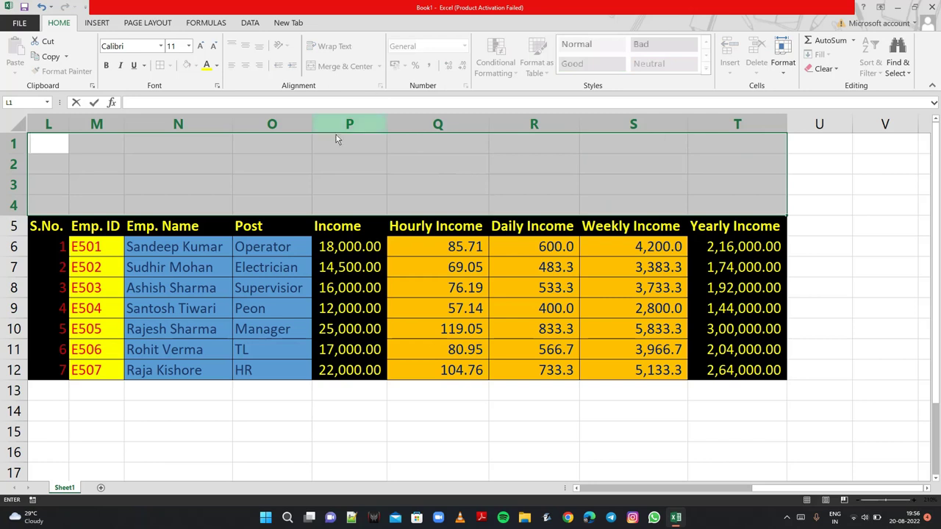
click(76, 149)
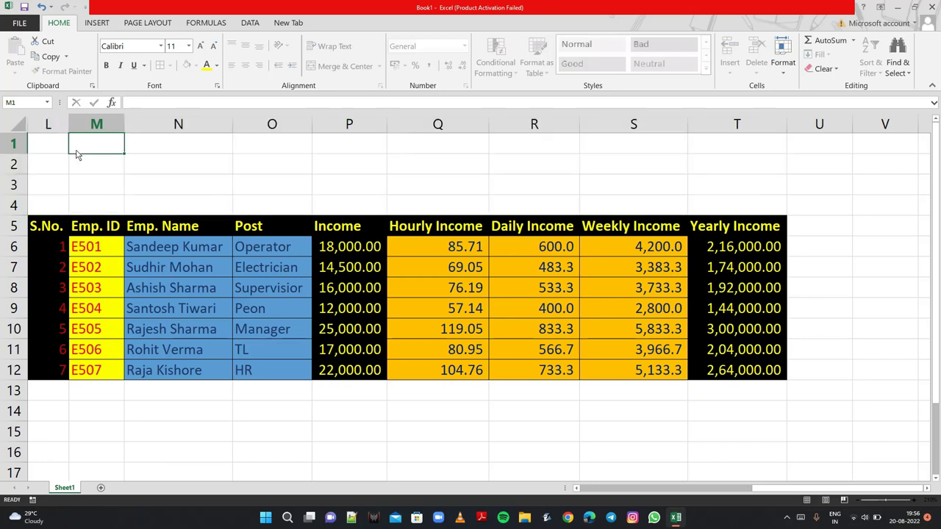
click(40, 146)
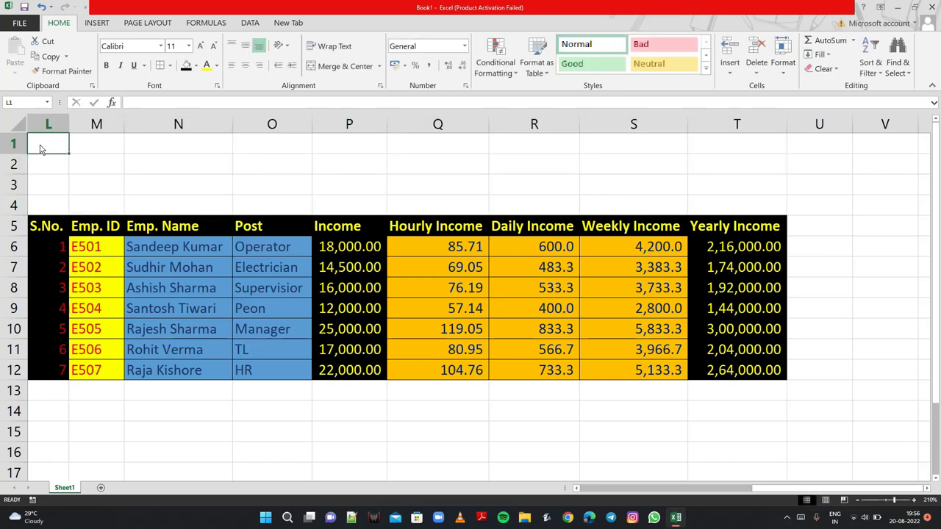
drag(40, 146, 845, 193)
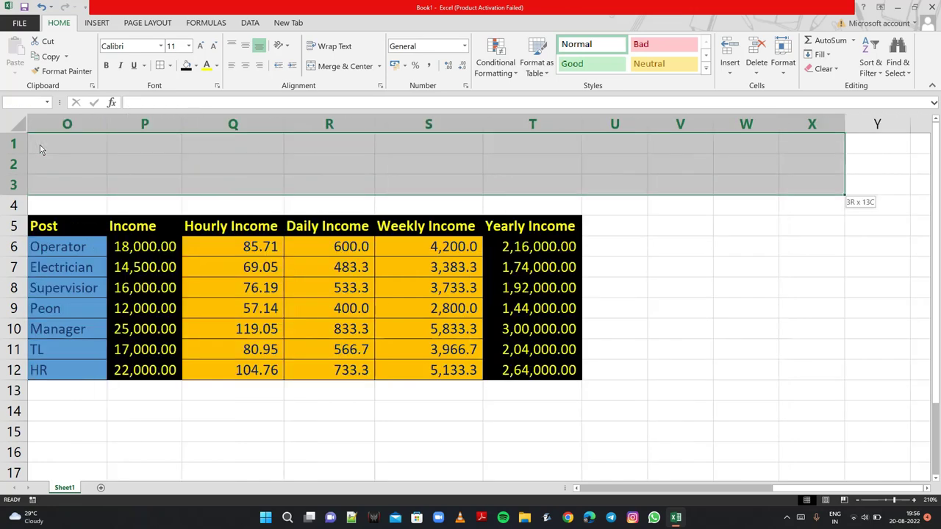
drag(845, 193, 581, 213)
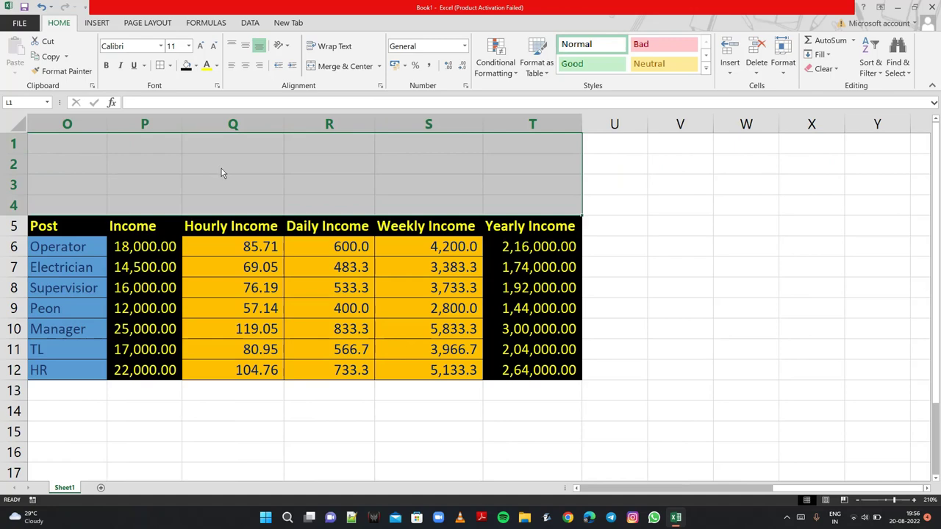
key(ctrl+Home)
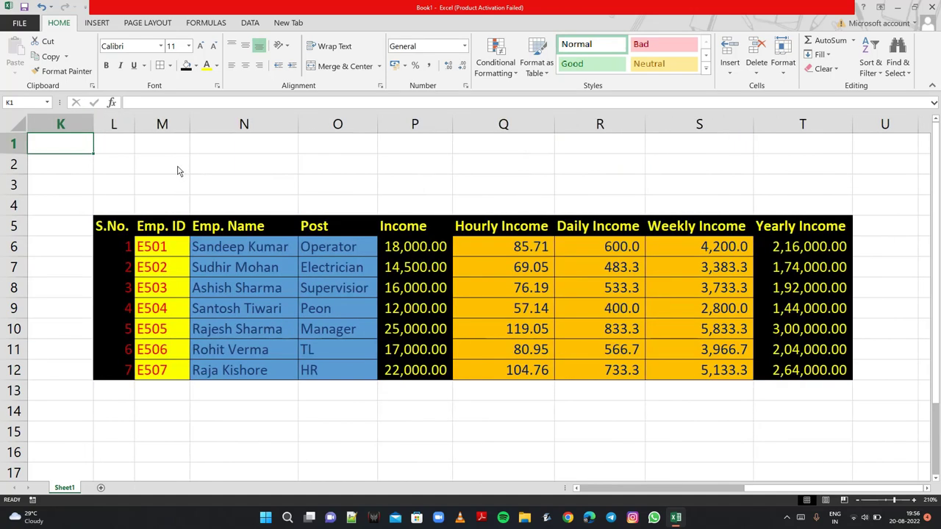
mouse_move(111, 148)
mouse_down()
mouse_move(123, 213)
mouse_move(462, 211)
mouse_up()
key(shift+BackSpace)
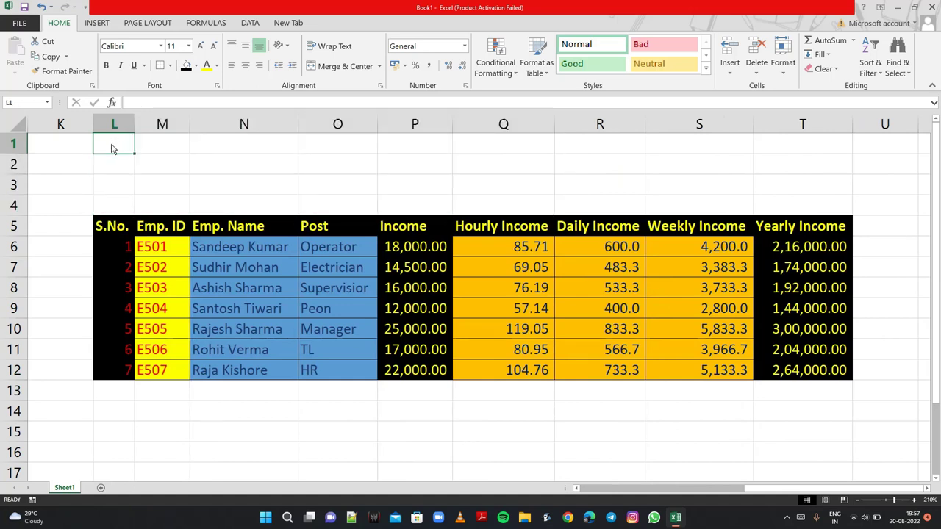
Select L1:T4 above the table headers and Merge & Center it.
drag(113, 148, 236, 213)
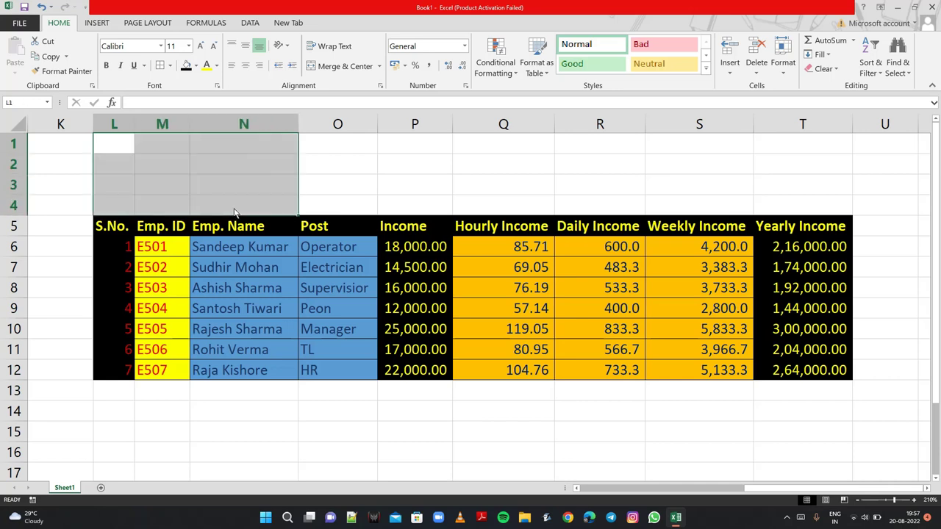
key(shift+Right)
key(shift+Right)
key(shift+Right)
key(shift+Right)
key(shift+Right)
key(shift+Right)
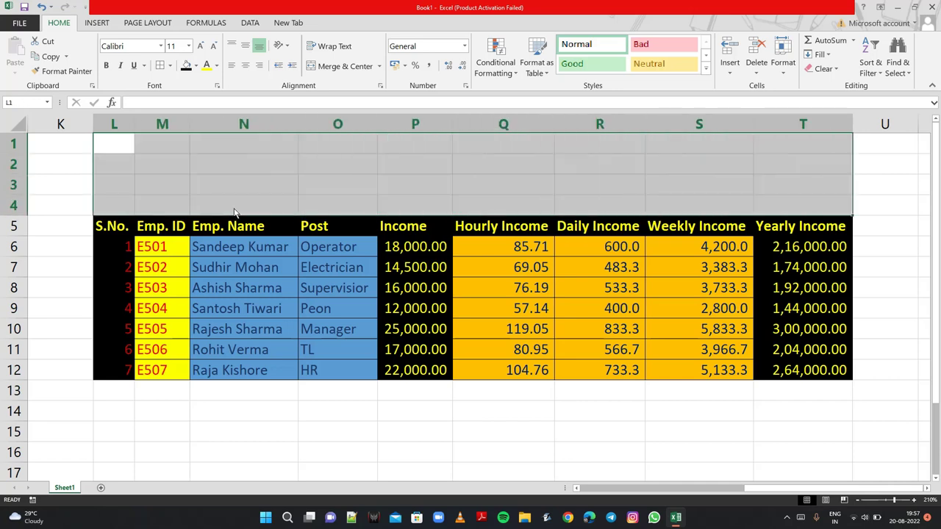
click(331, 68)
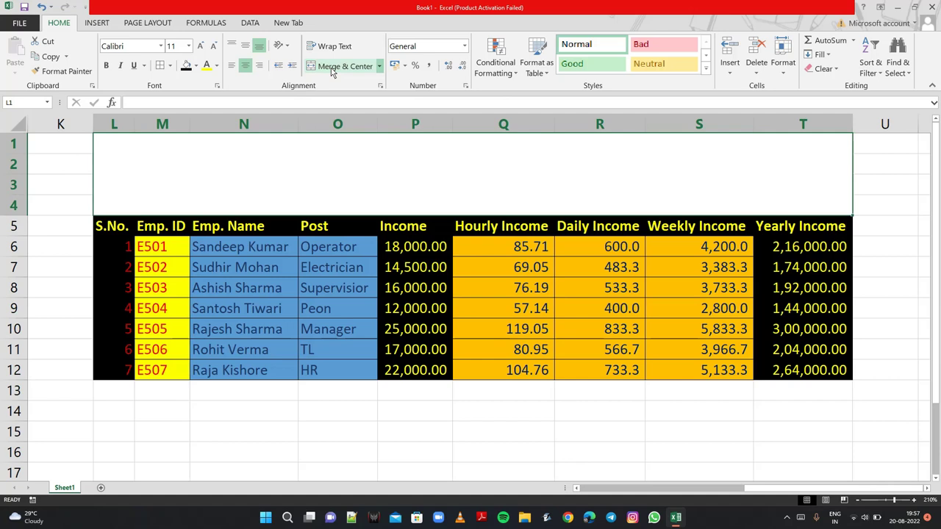
Type 'Calculate Salary [INCOME]' into the merged title cell, correcting the capitalisation.
text(Calcu)
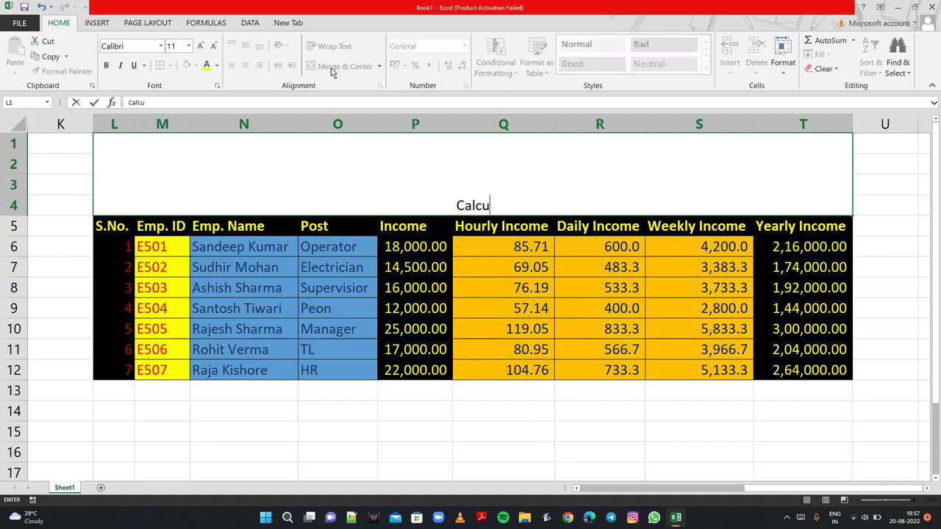
text(late)
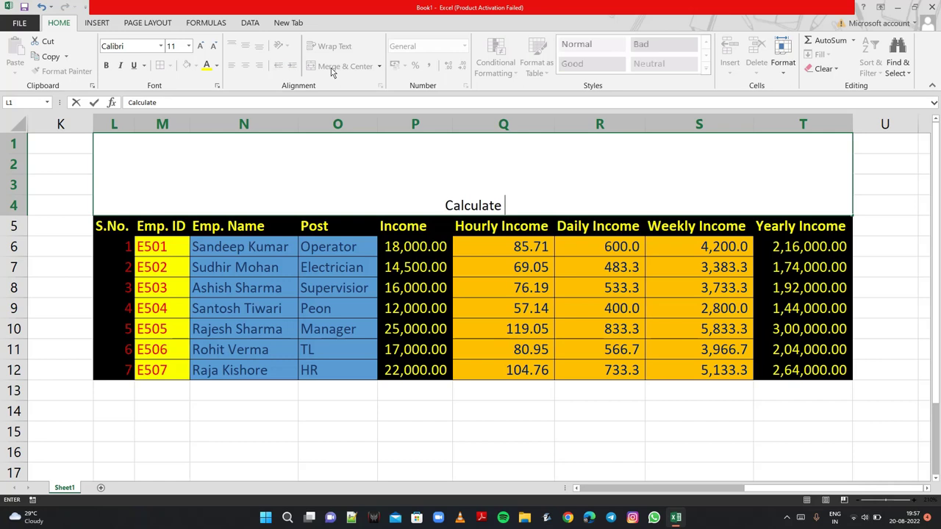
text(Salar)
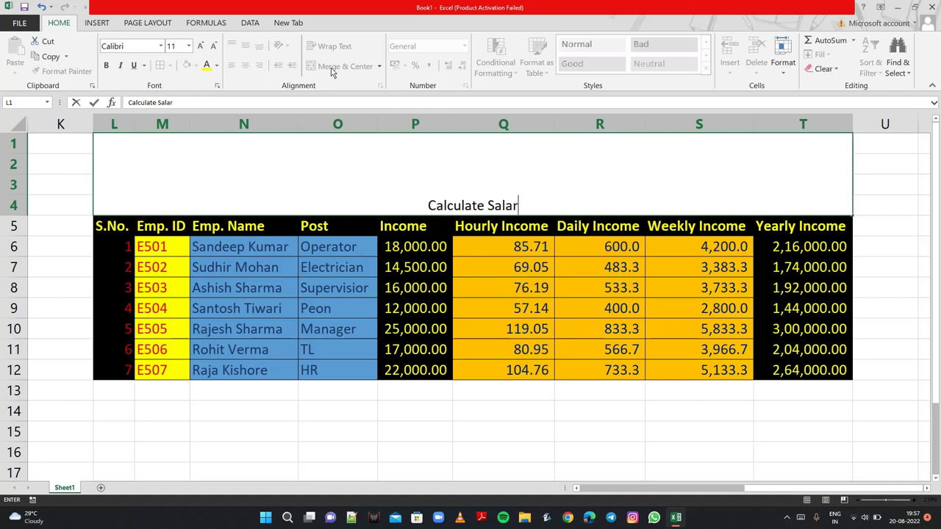
text(y)
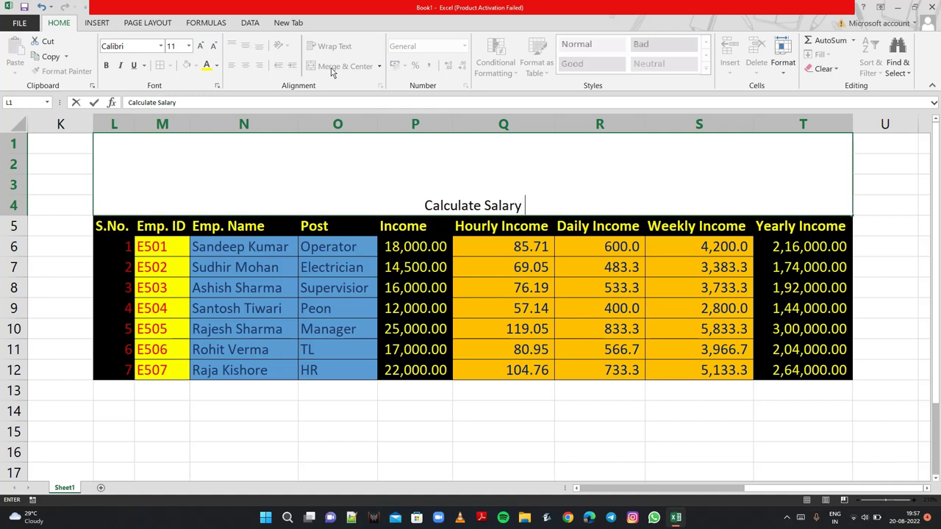
text( [)
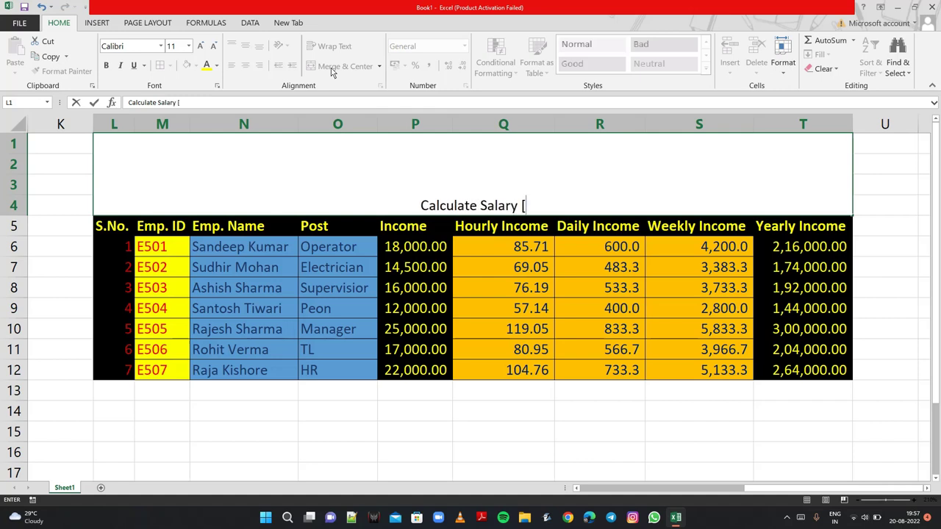
text(i)
key(BackSpace)
text(INcome)
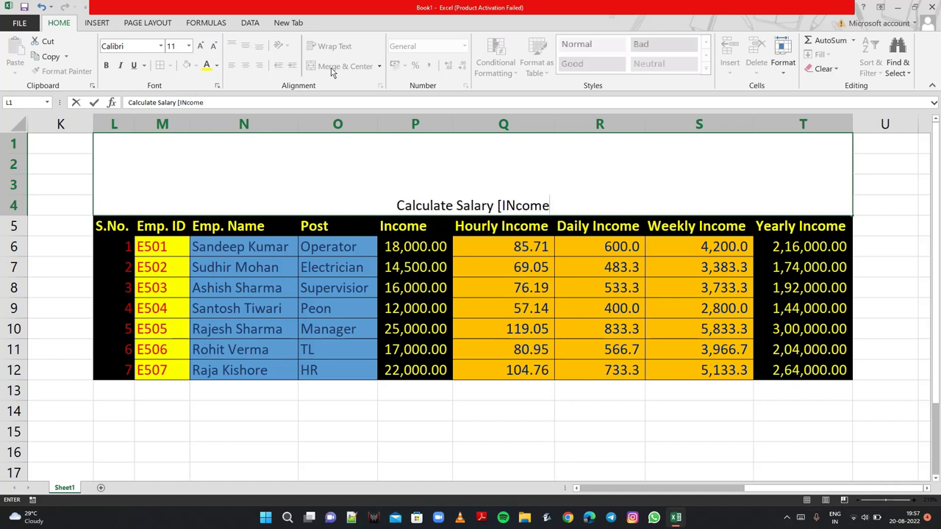
key(BackSpace)
key(BackSpace)
key(BackSpace)
key(BackSpace)
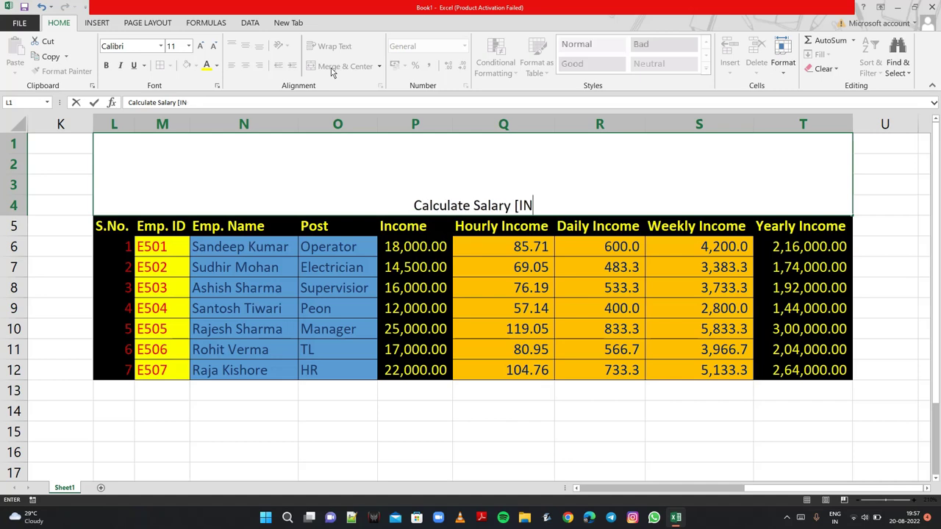
text(COME)
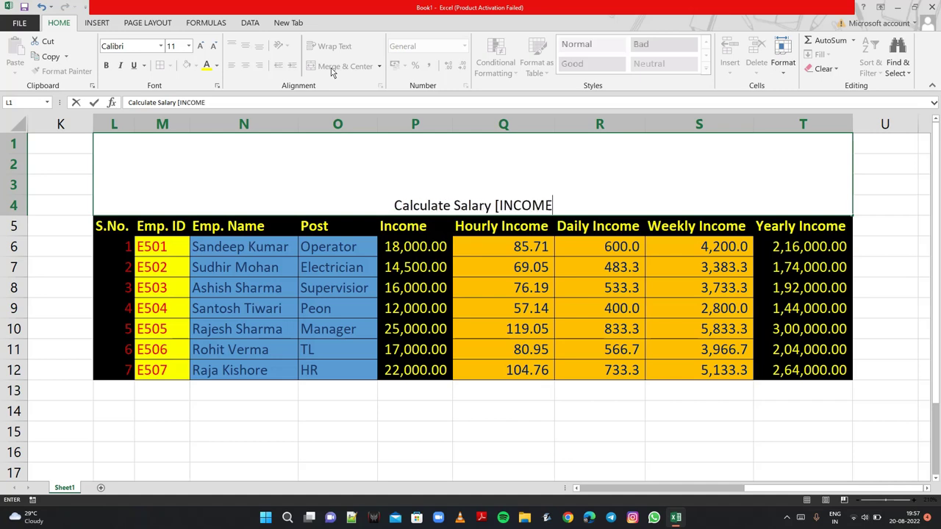
text(] )
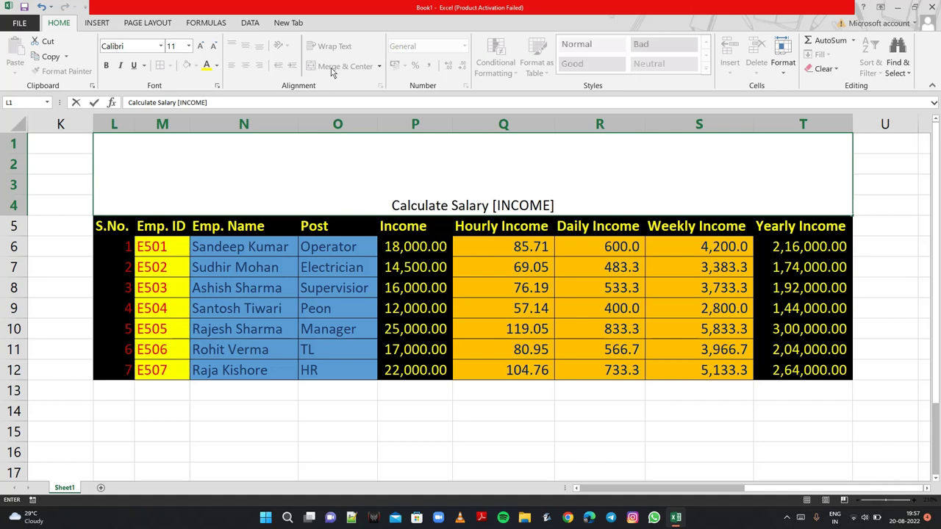
text(HOU)
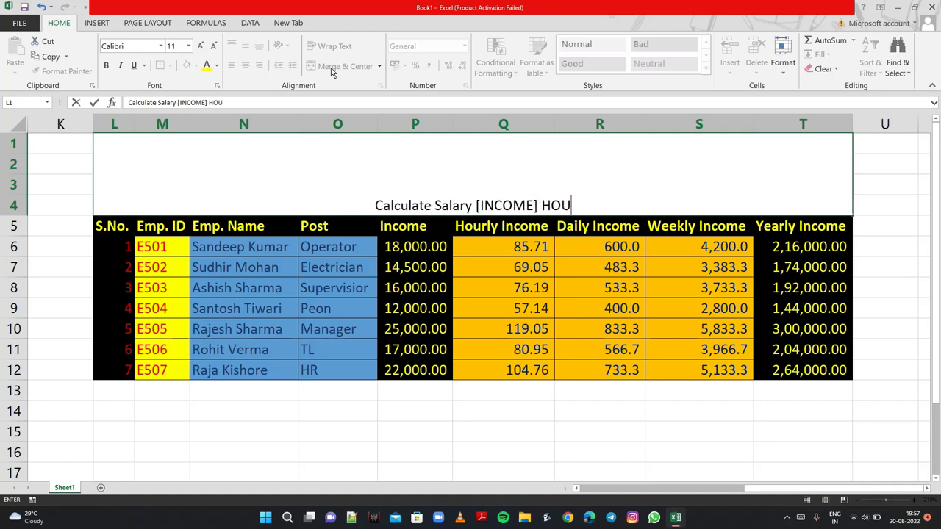
Continue the title with 'Hourly/Daily/Weekly/Monthly/Yearly', fixing stray letters along the way.
key(BackSpace)
key(BackSpace)
text(o)
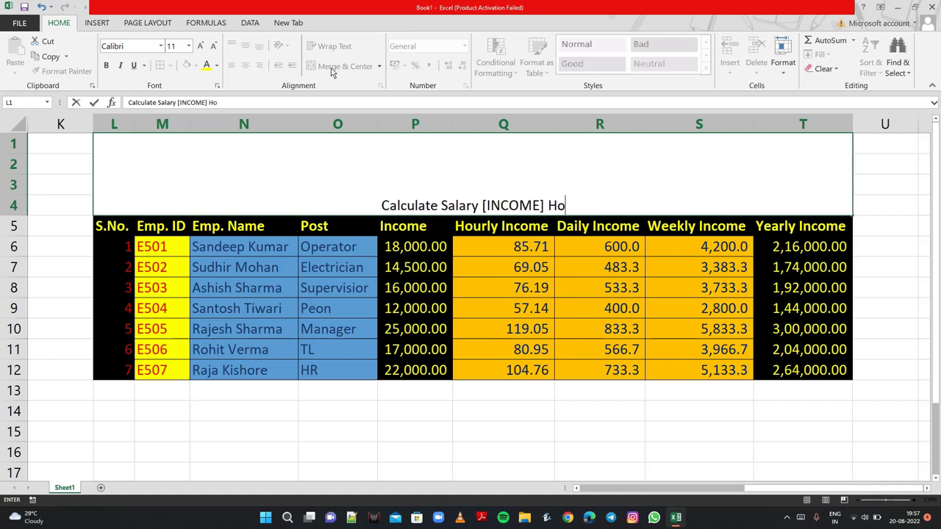
text(urly)
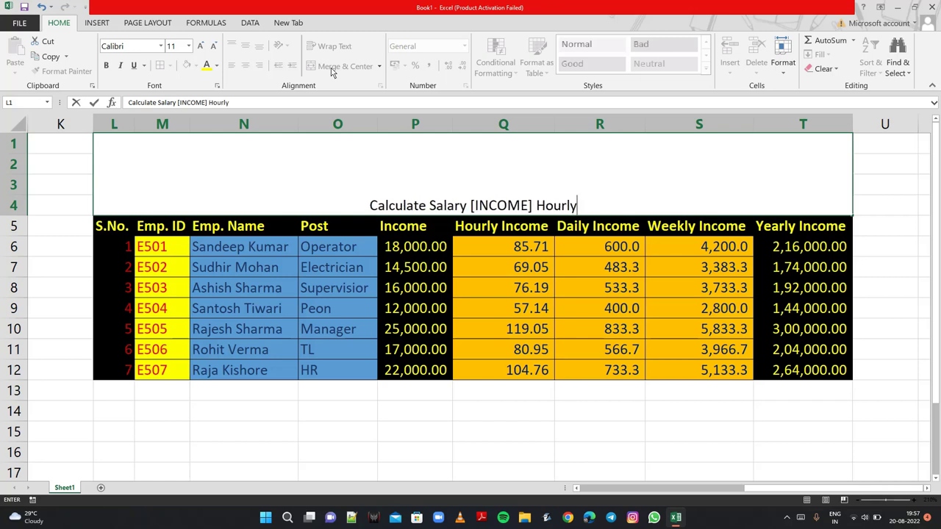
text(/)
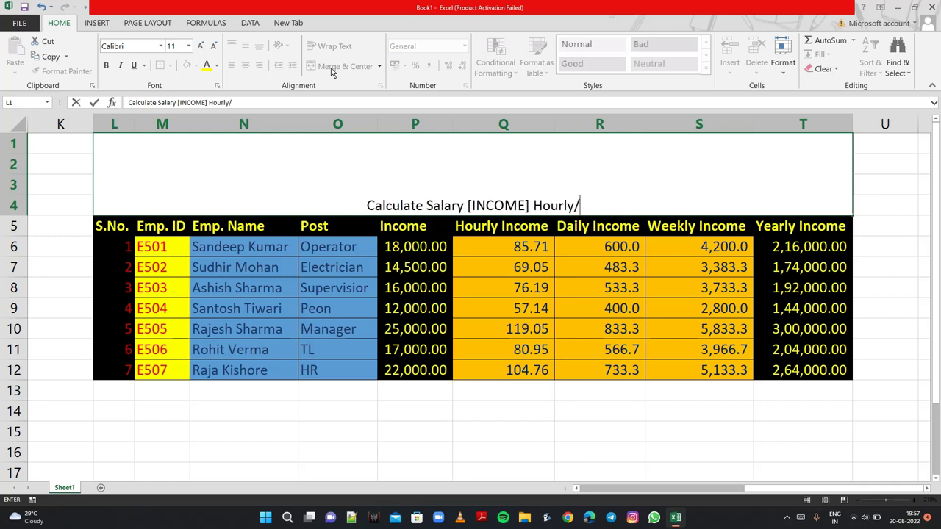
text(W)
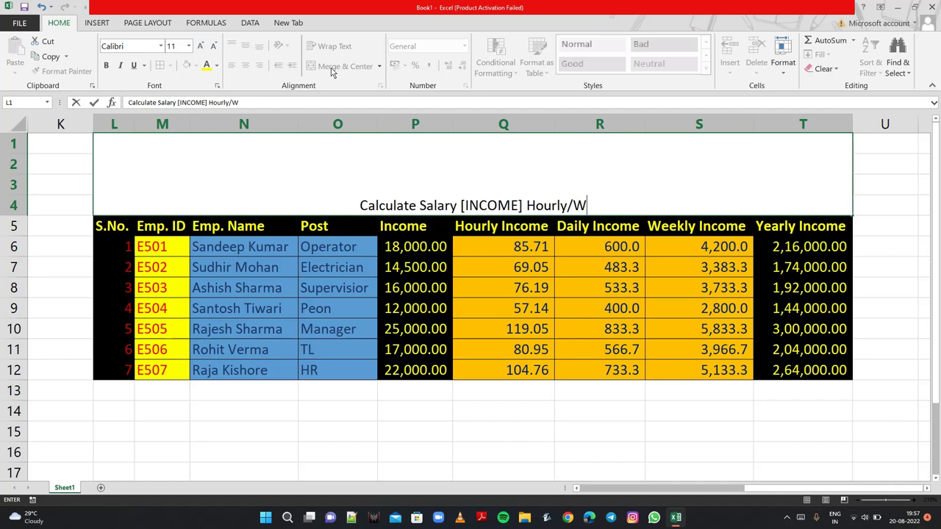
key(BackSpace)
text(D)
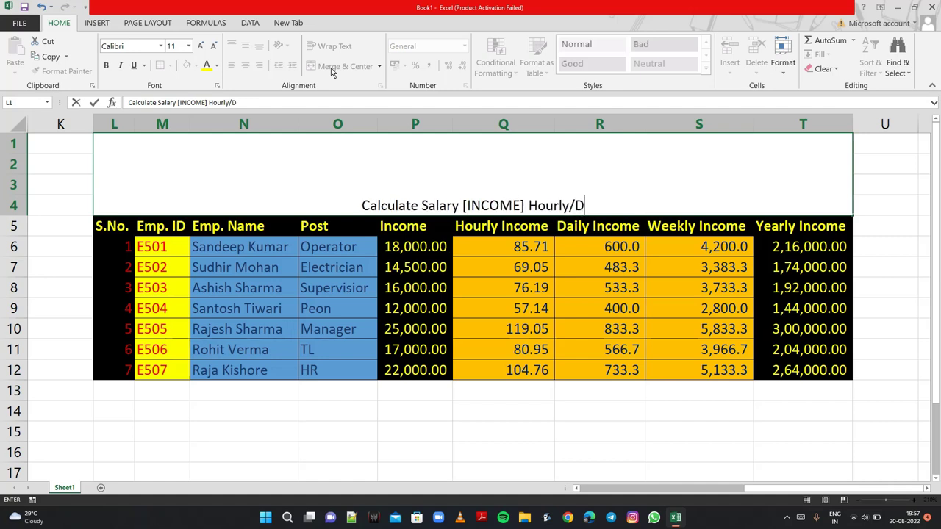
text(aily)
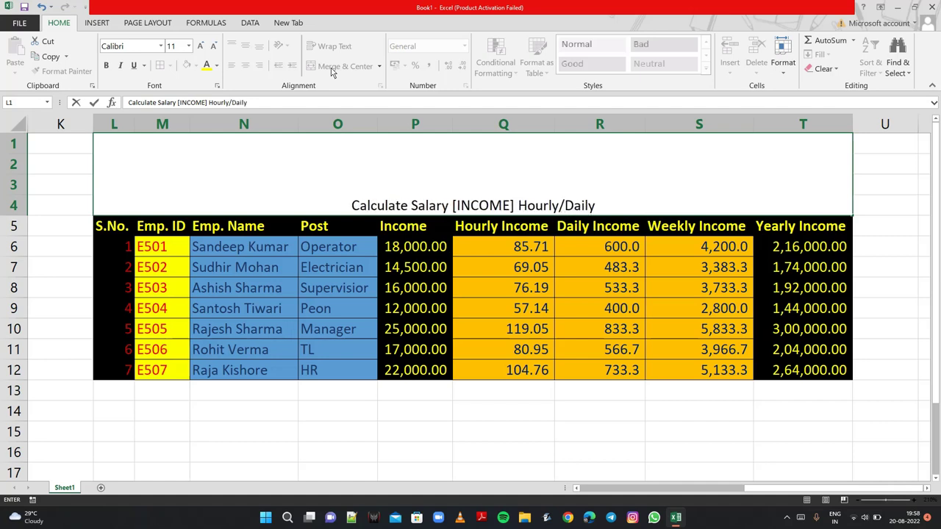
text(/We)
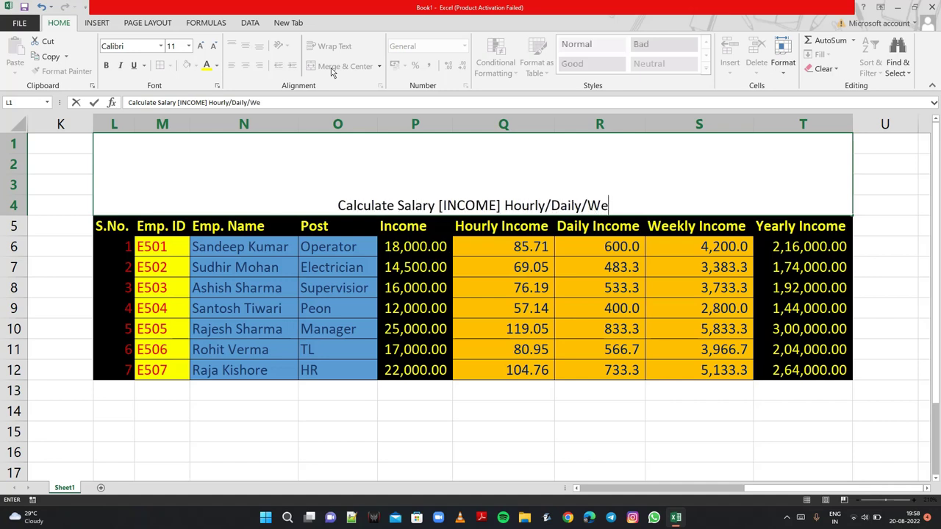
text(ekly)
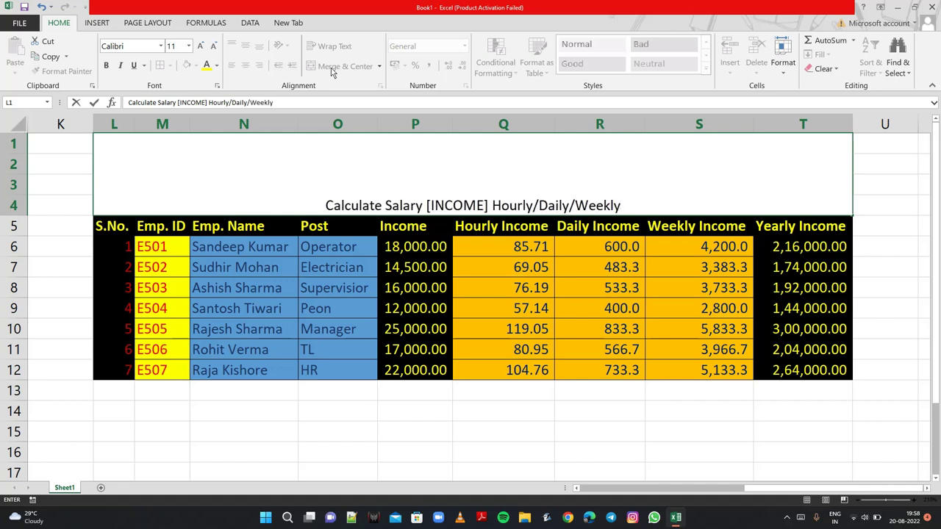
text(/)
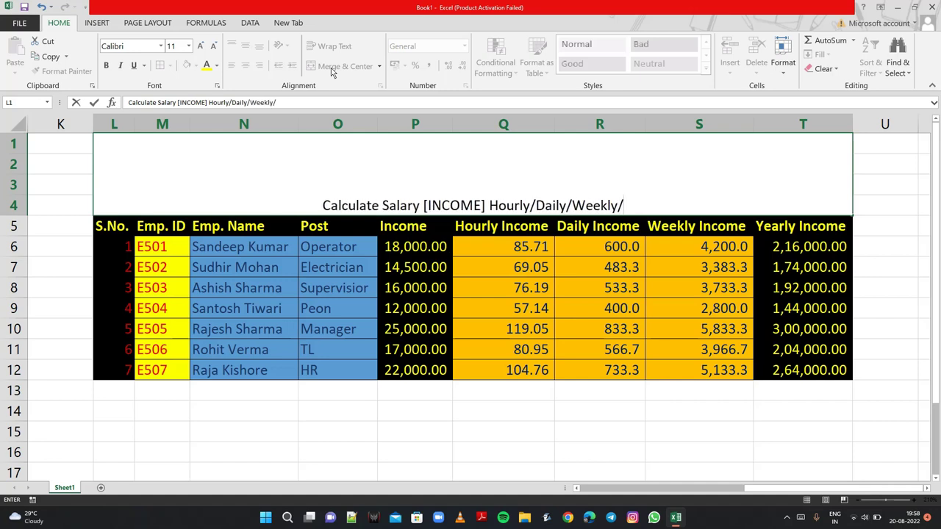
text(Year)
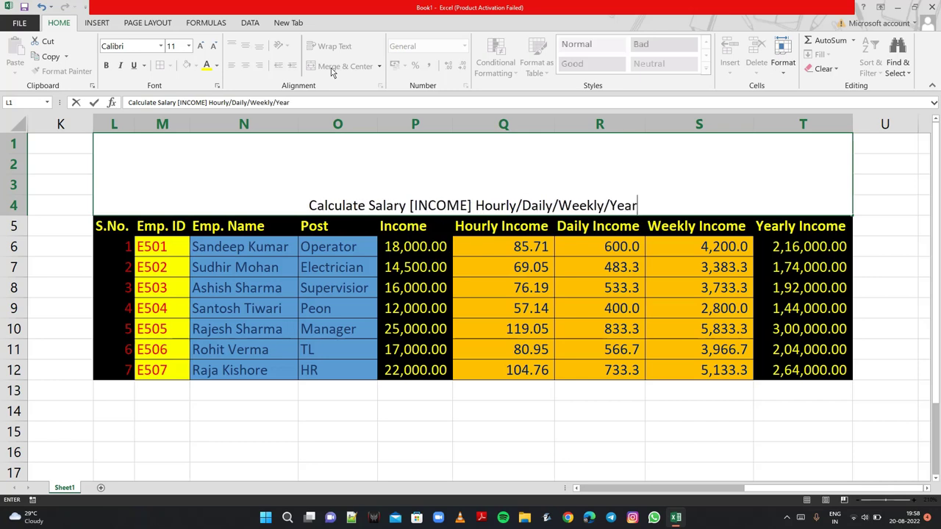
text(l)
key(BackSpace)
key(BackSpace)
key(BackSpace)
key(BackSpace)
key(BackSpace)
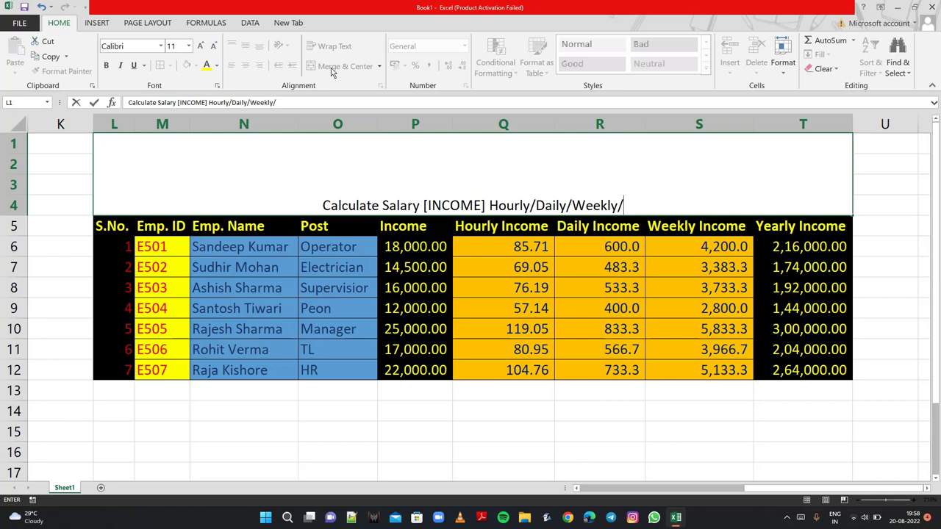
text(Monthl)
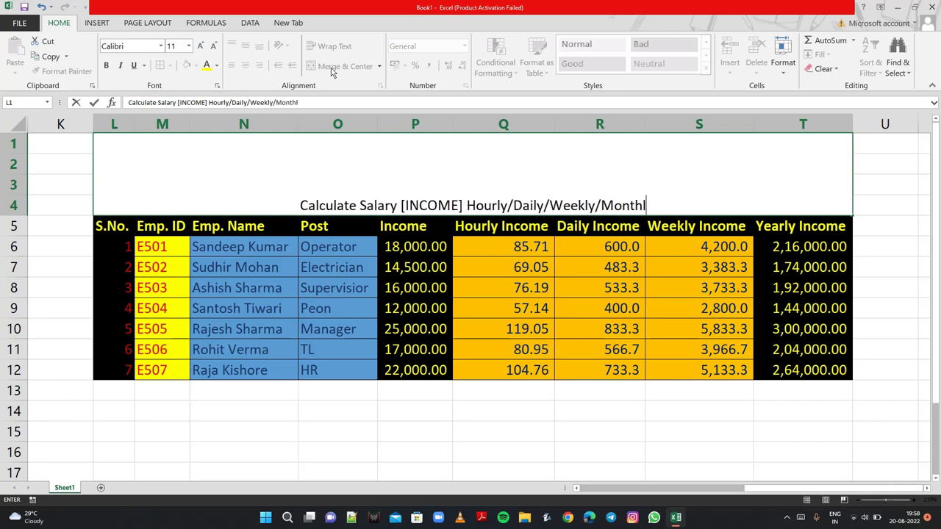
text(y/)
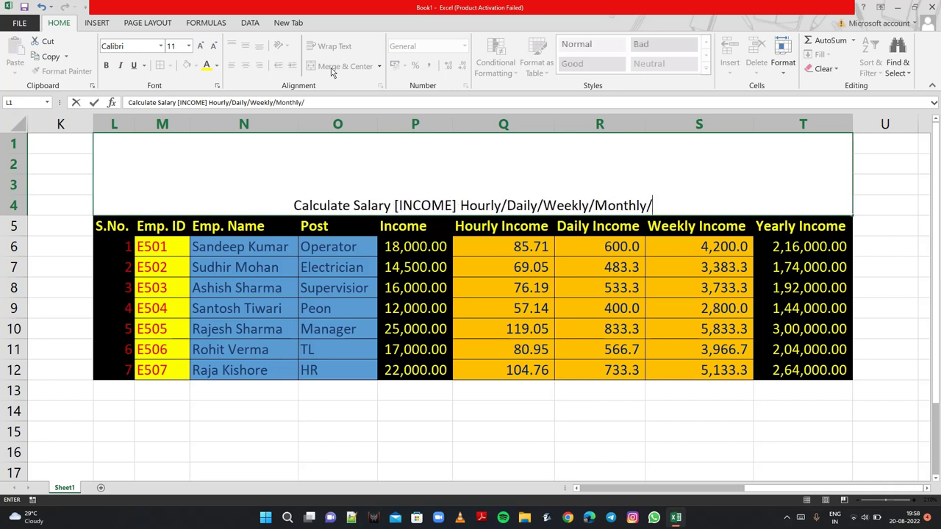
text(Y)
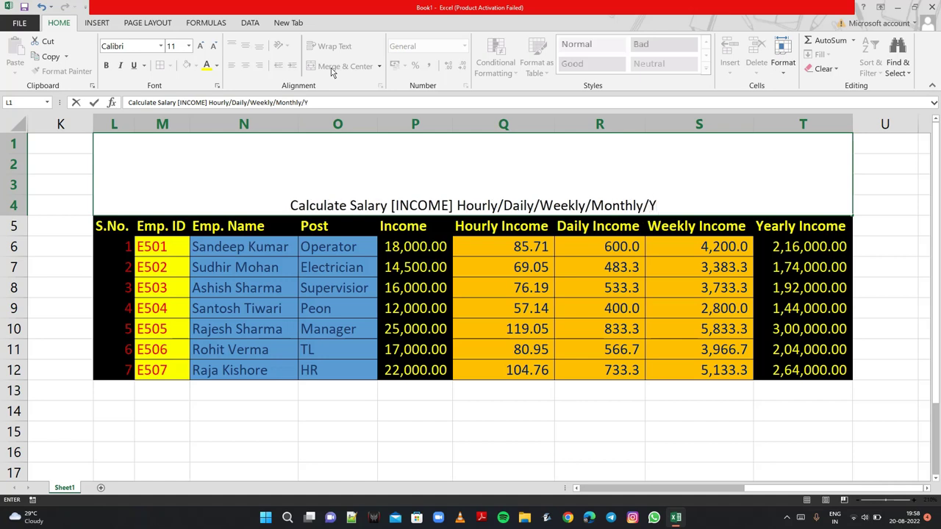
text(early)
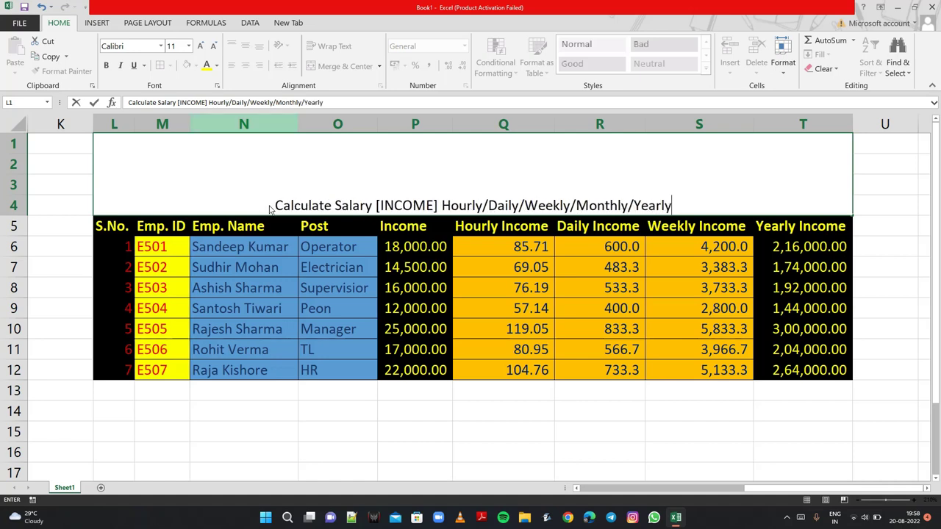
Enlarge the whole title text to 20 point and make it bold, not italic.
drag(269, 208, 678, 217)
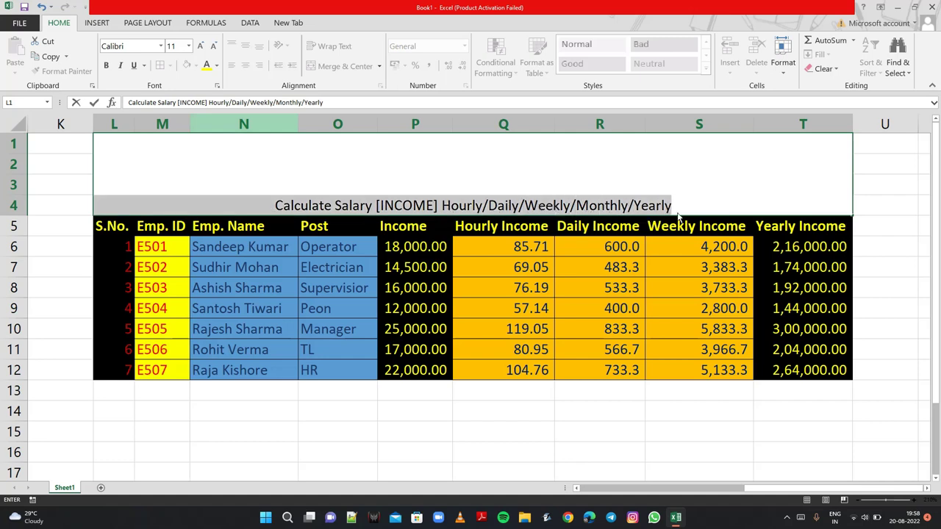
click(202, 47)
click(201, 46)
click(201, 47)
click(202, 47)
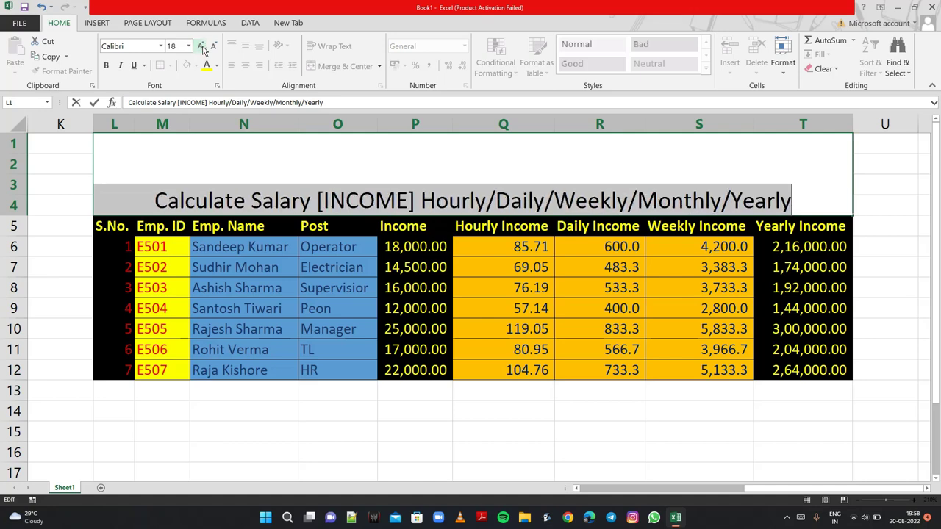
click(201, 47)
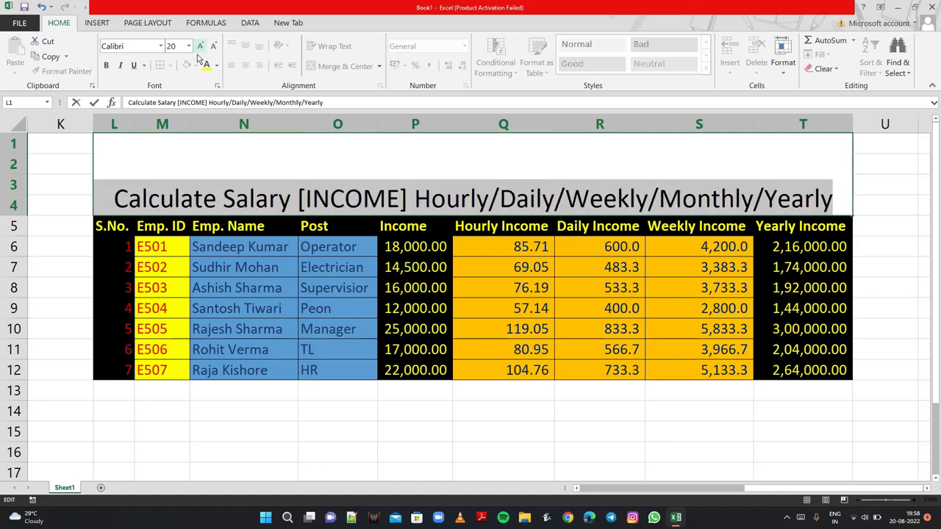
click(107, 66)
click(121, 66)
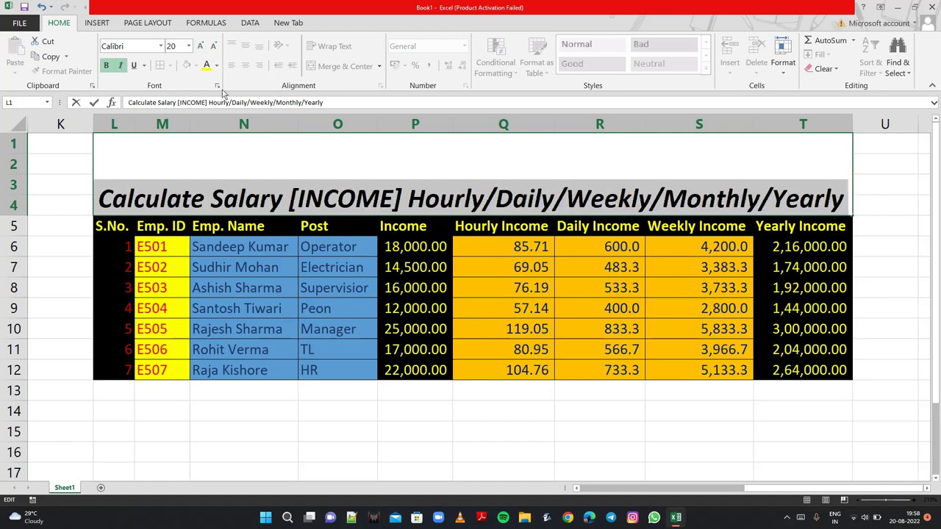
click(120, 66)
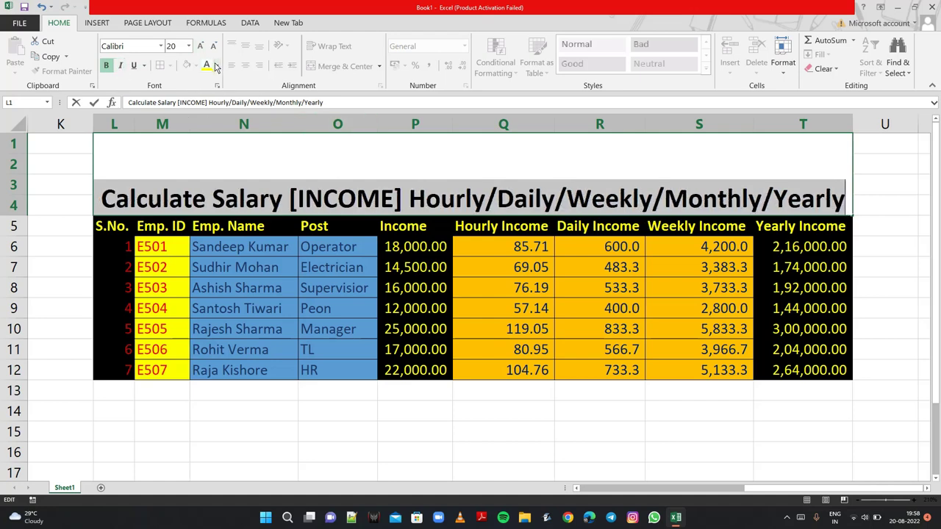
Colour the title text dark red and finish editing it.
click(215, 66)
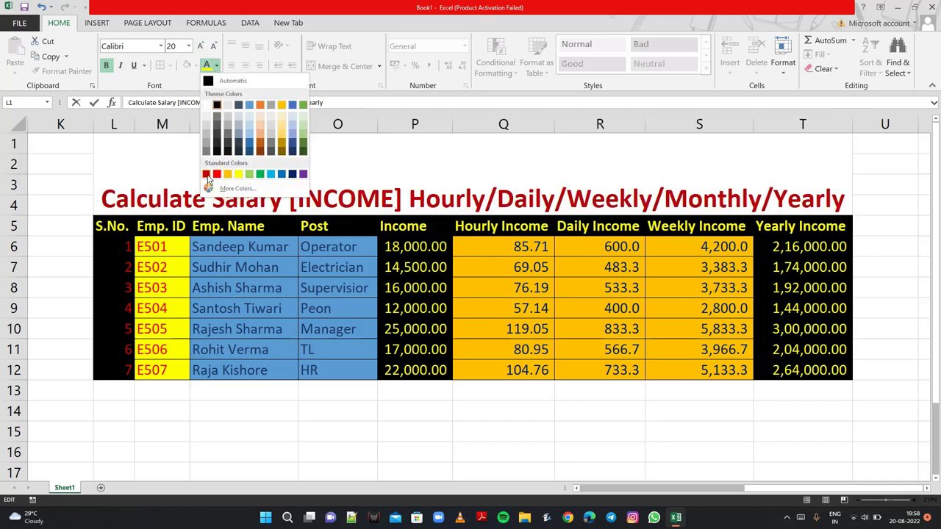
click(207, 175)
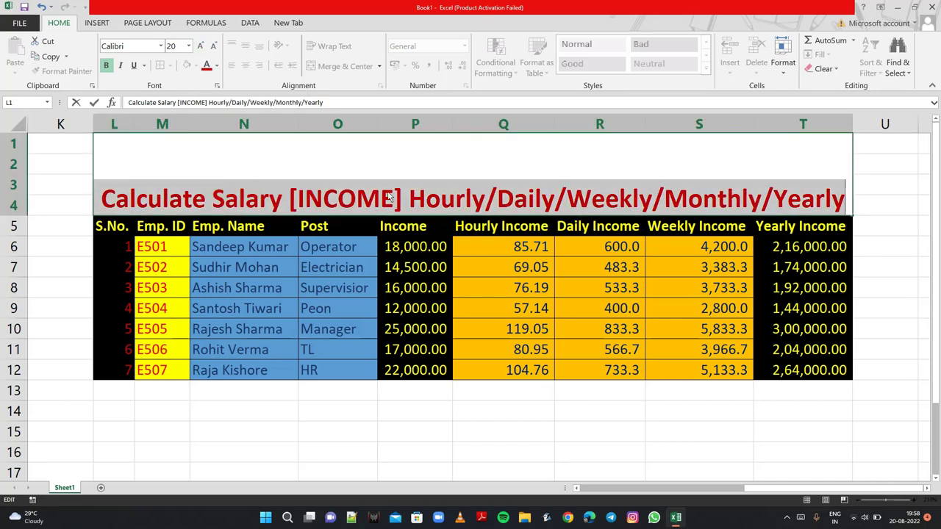
click(412, 410)
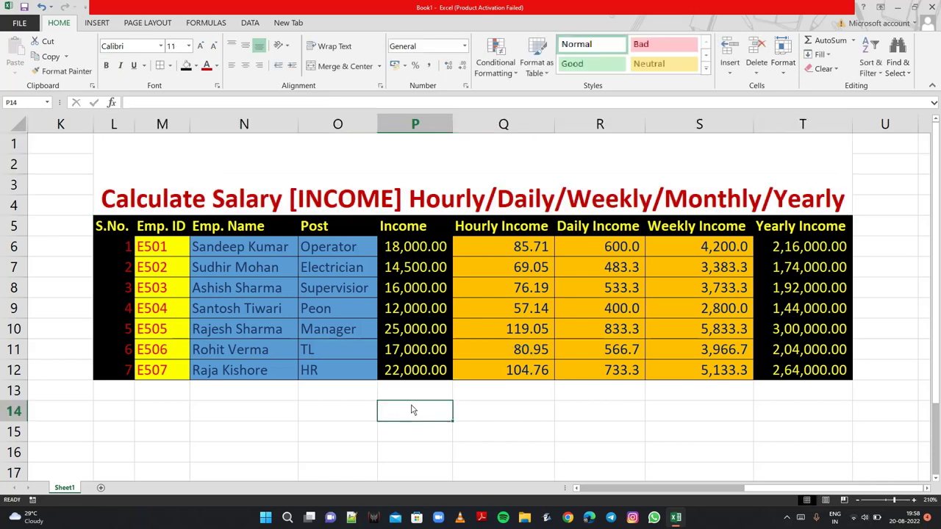